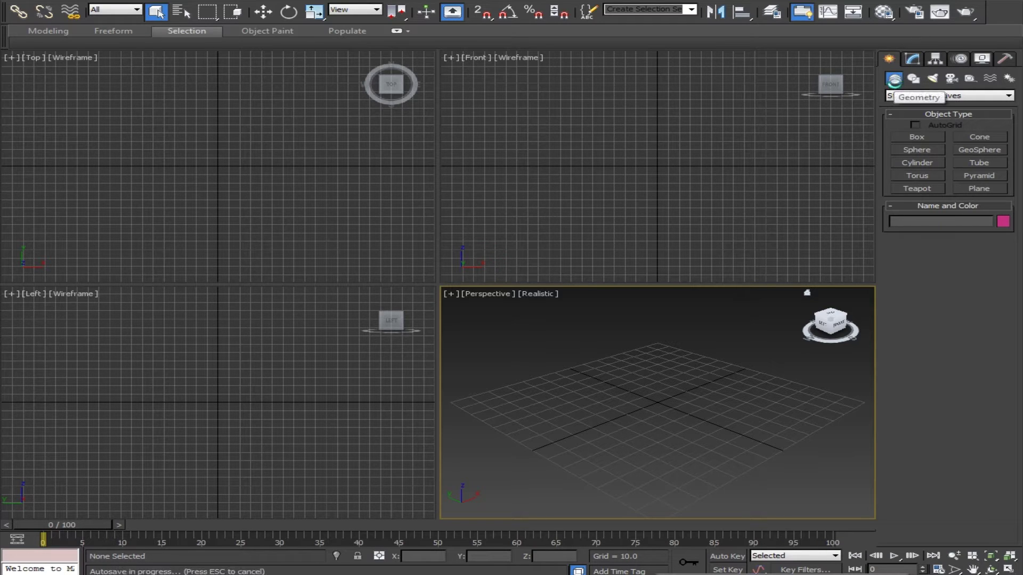
# - Create a FumeFX simulation grid around the centre of the Perspective view, about 171 wide, 171 long and 78 high
pyautogui.click(929, 96)
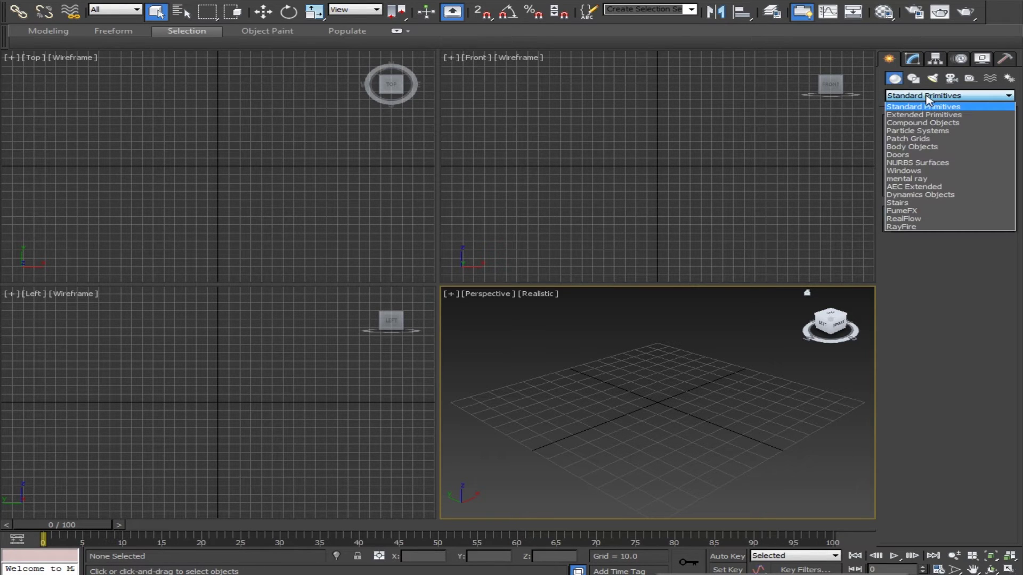
pyautogui.click(928, 211)
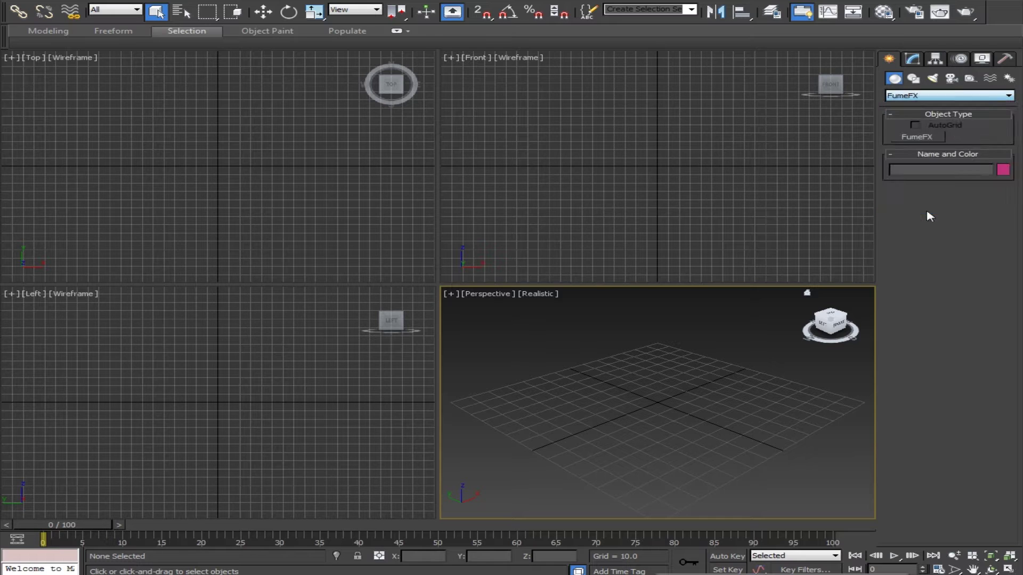
pyautogui.click(917, 137)
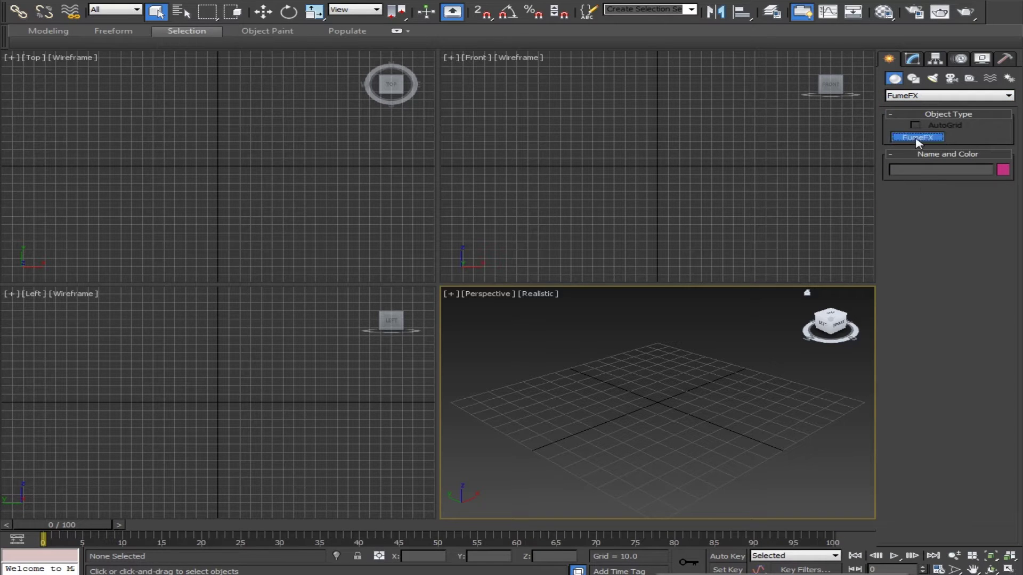
pyautogui.click(659, 401)
pyautogui.moveTo(659, 401); pyautogui.dragTo(797, 475)
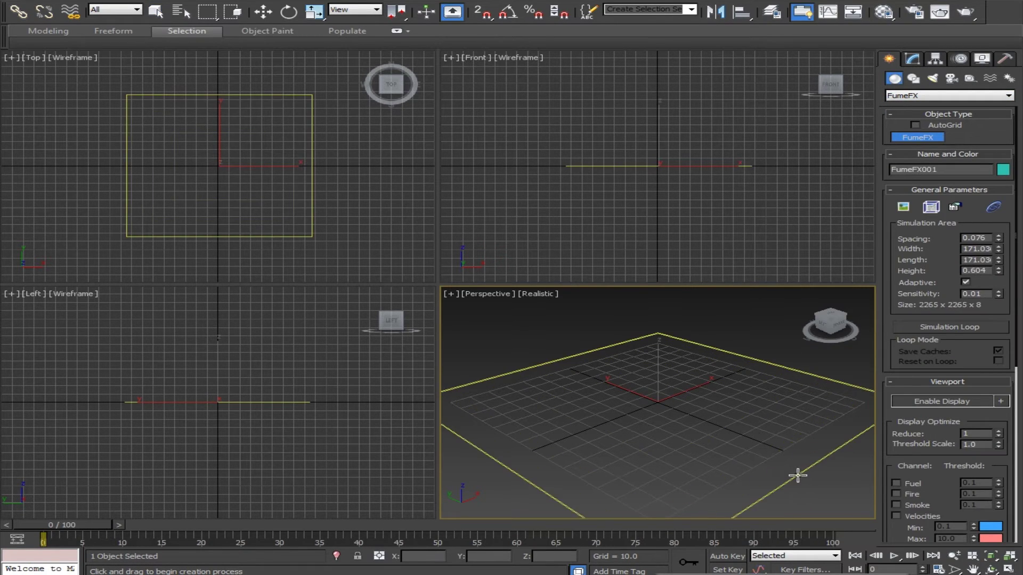
pyautogui.scroll(-5, 708, 352)
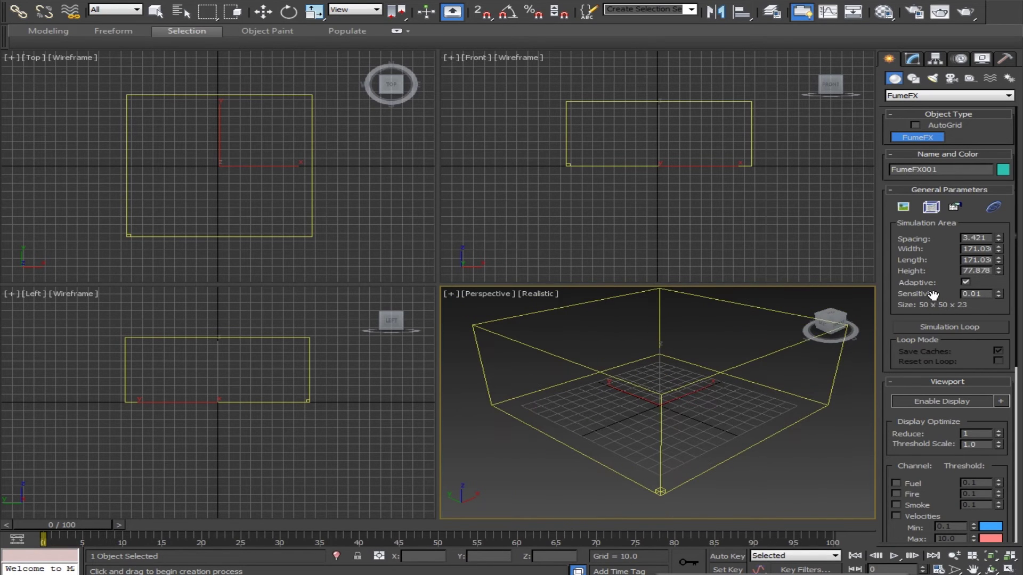
# - Set the FumeFX grid's width, length and height to 1500 each
pyautogui.doubleClick(974, 249)
pyautogui.write('7')
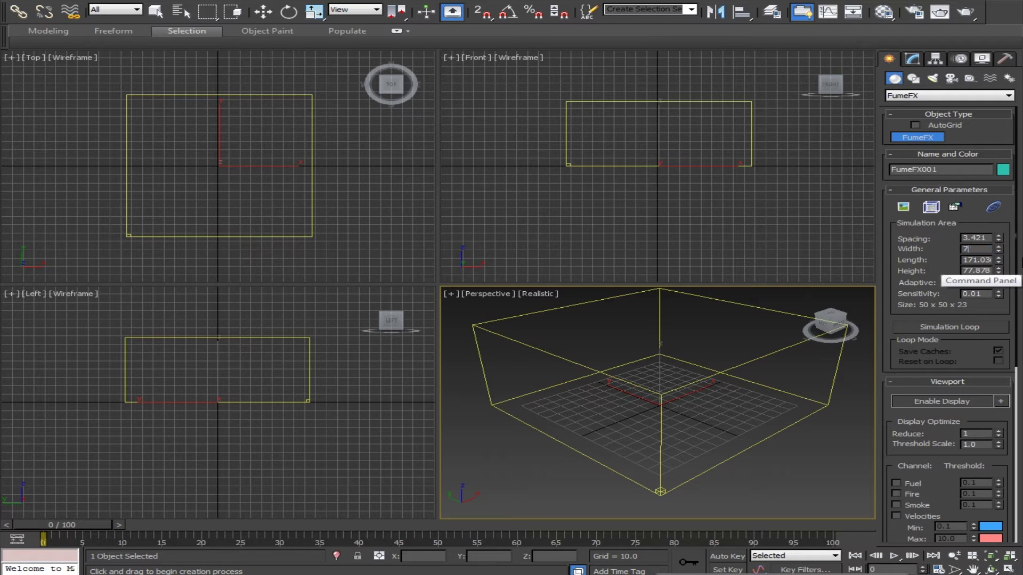
pyautogui.press('Return')
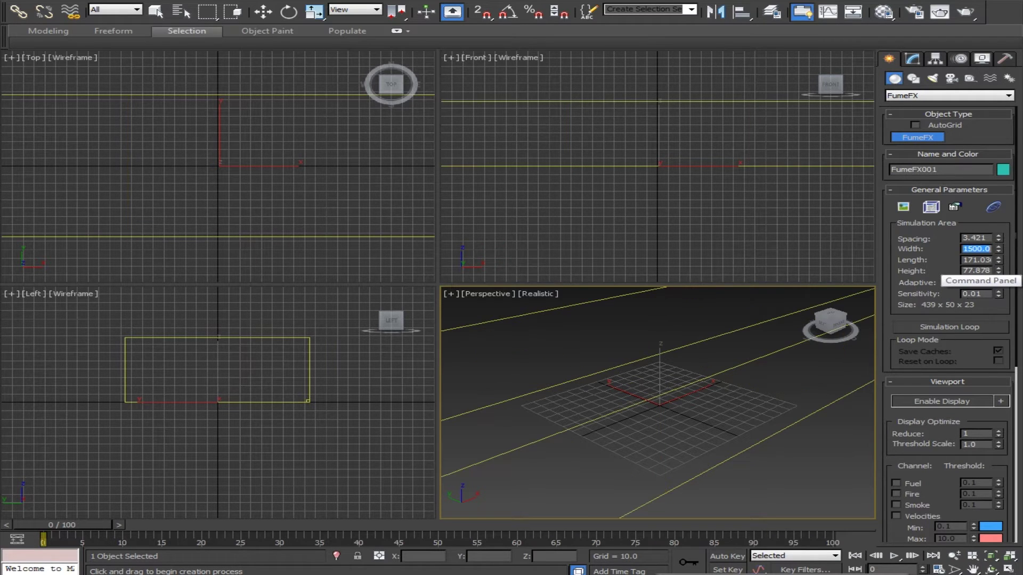
pyautogui.press('Tab')
pyautogui.write('150')
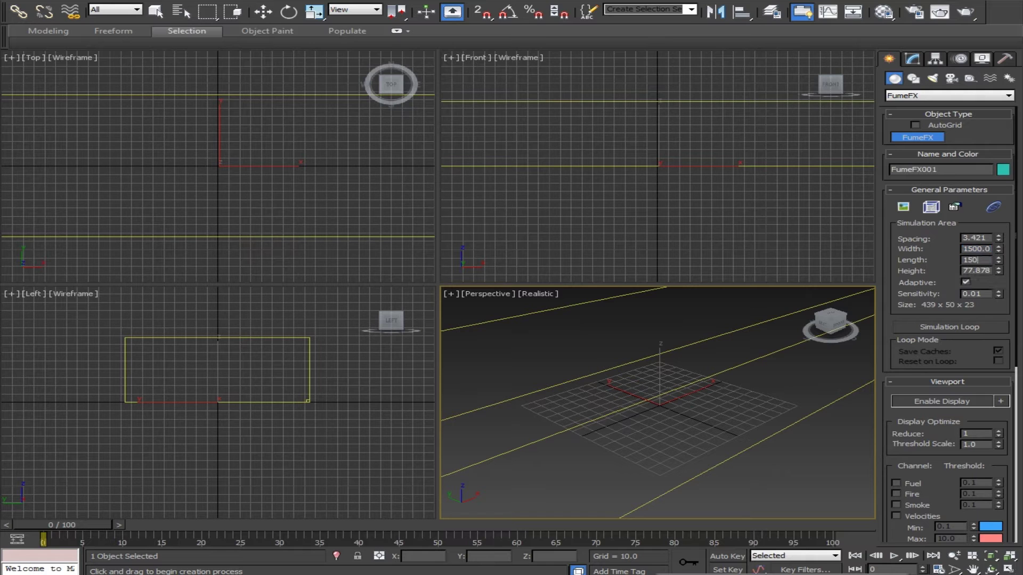
pyautogui.write('0')
pyautogui.press('Return')
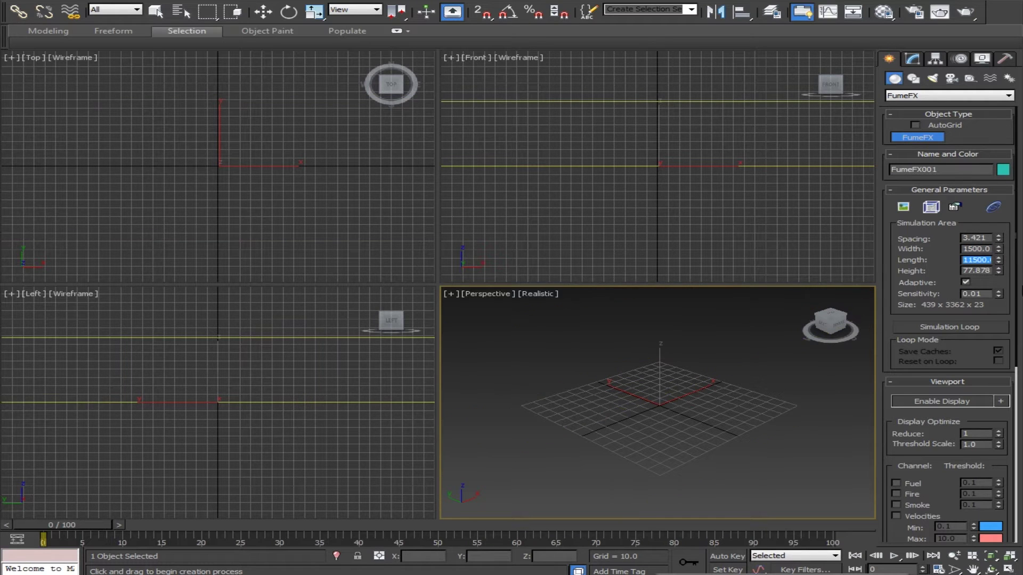
pyautogui.click(972, 259)
pyautogui.press('BackSpace')
pyautogui.press('Return')
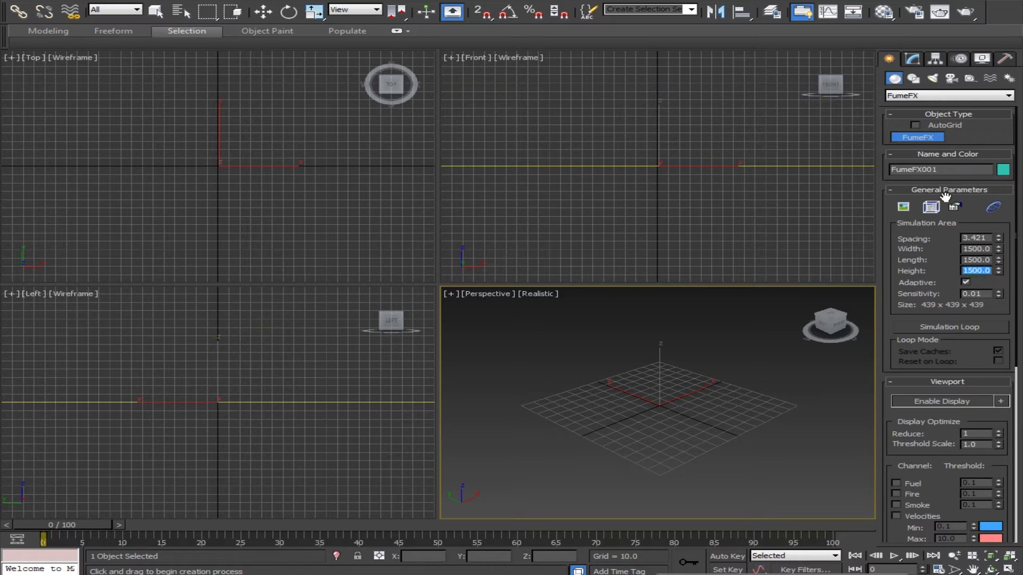
# - Centre the FumeFX grid on the world origin by setting its X and Y positions to 0
pyautogui.moveTo(827, 318); pyautogui.dragTo(829, 298)
pyautogui.scroll(-8, 831, 320)
pyautogui.keyDown('alt'); pyautogui.moveTo(818, 354); pyautogui.dragTo(783, 348, button='middle'); pyautogui.keyUp('alt')
pyautogui.moveTo(783, 348); pyautogui.dragTo(730, 366, button='middle')
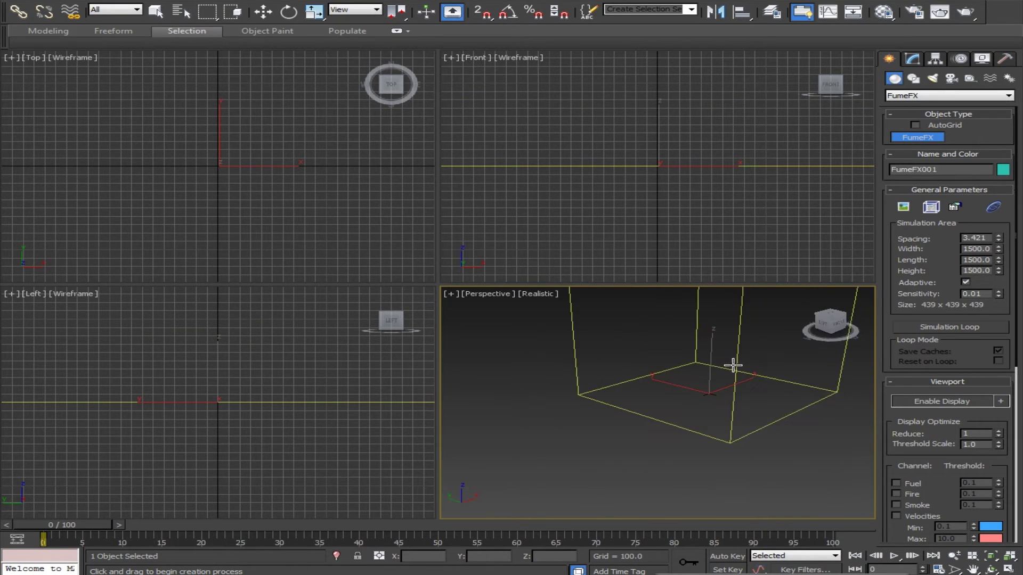
pyautogui.click(263, 12)
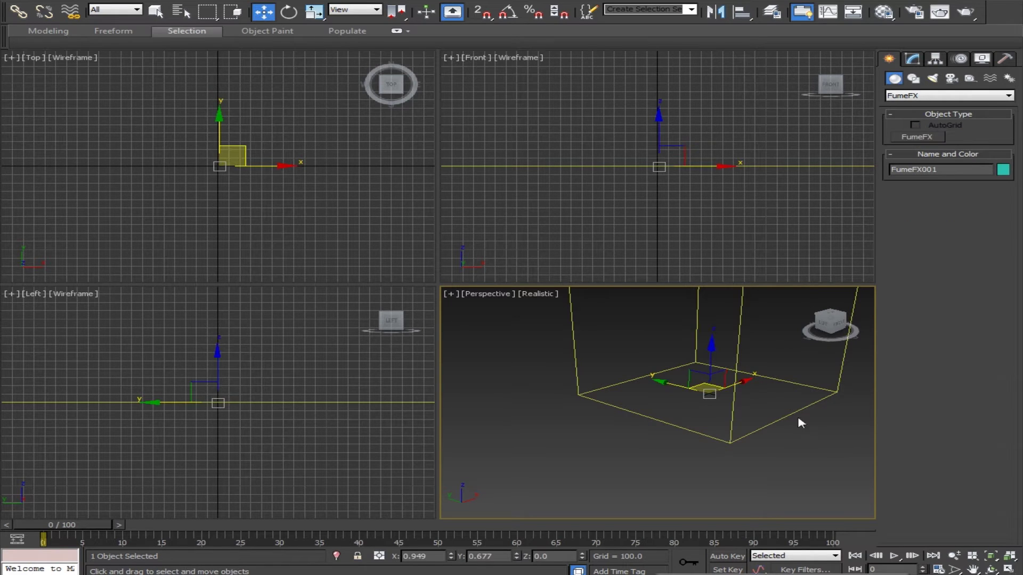
pyautogui.rightClick(516, 556)
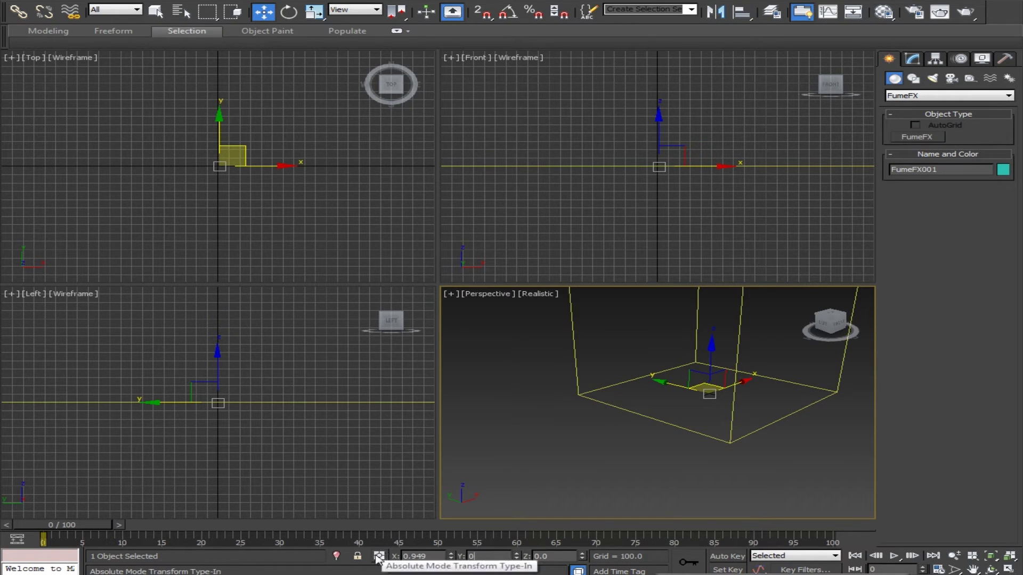
pyautogui.rightClick(450, 556)
# - Create a standard sphere with a radius of about 118 near the centre of the FumeFX grid's floor
pyautogui.scroll(5, 666, 450)
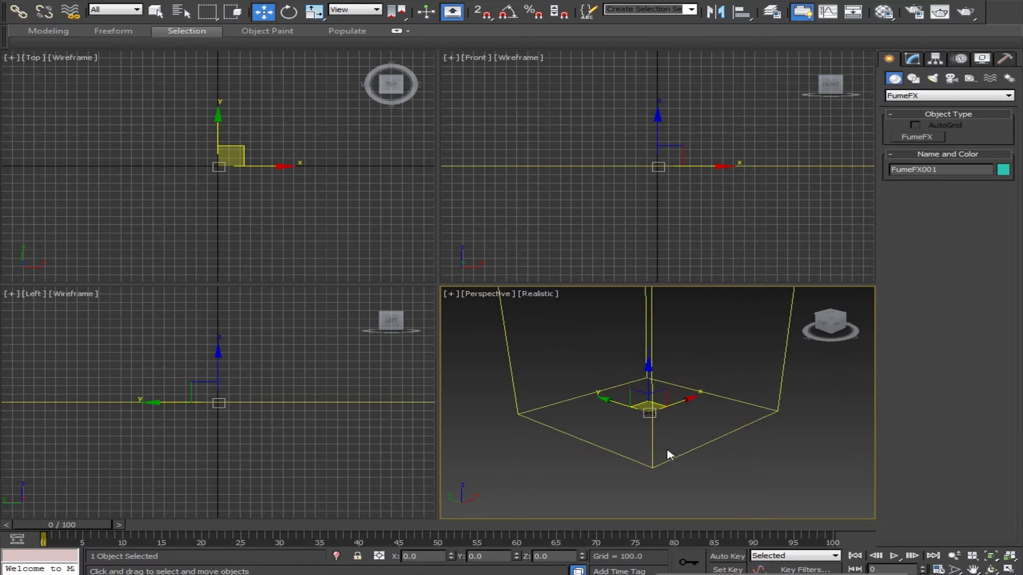
pyautogui.scroll(-5, 626, 442)
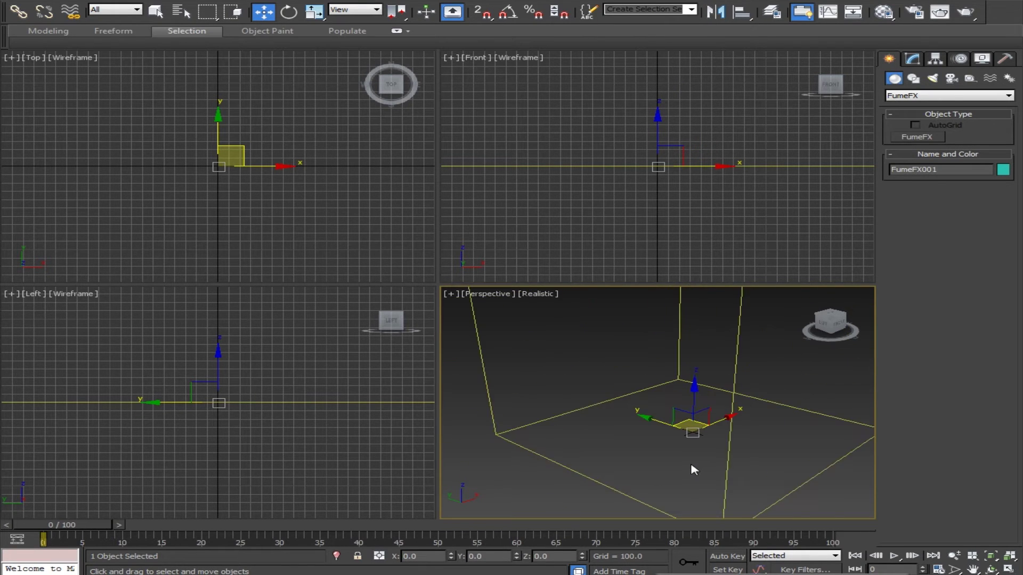
pyautogui.keyDown('alt'); pyautogui.moveTo(693, 470); pyautogui.dragTo(652, 431, button='middle'); pyautogui.keyUp('alt')
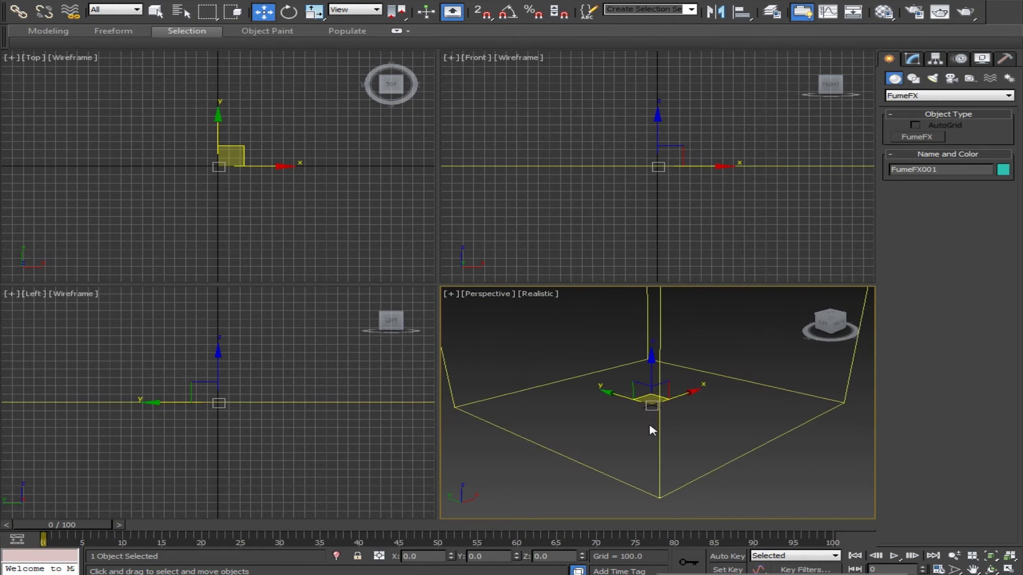
pyautogui.click(905, 96)
pyautogui.click(905, 105)
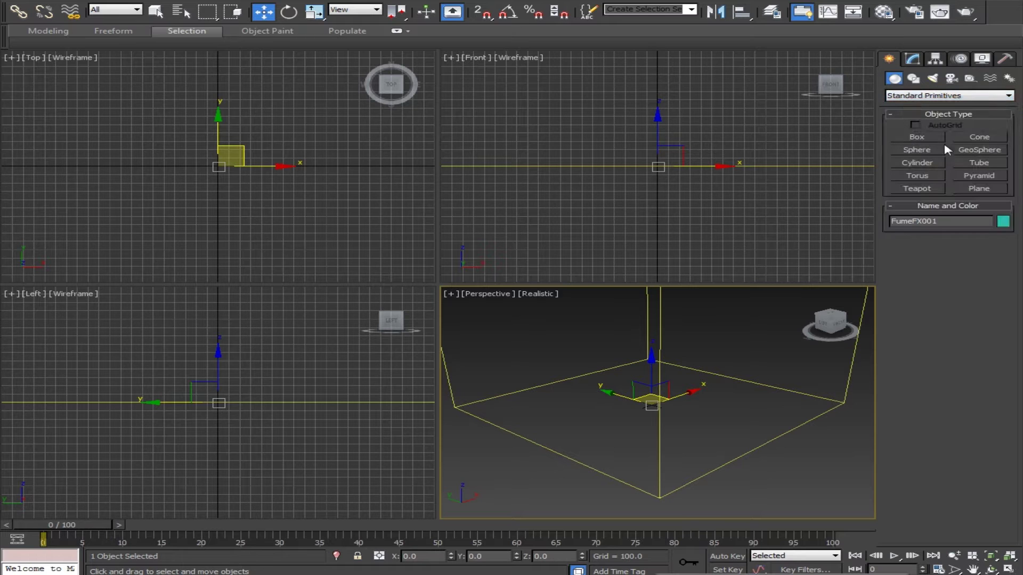
pyautogui.click(916, 151)
pyautogui.keyDown('alt'); pyautogui.moveTo(631, 397); pyautogui.dragTo(628, 432, button='middle'); pyautogui.keyUp('alt')
pyautogui.scroll(3, 628, 432)
pyautogui.keyDown('alt'); pyautogui.moveTo(684, 382); pyautogui.dragTo(676, 365, button='middle'); pyautogui.keyUp('alt')
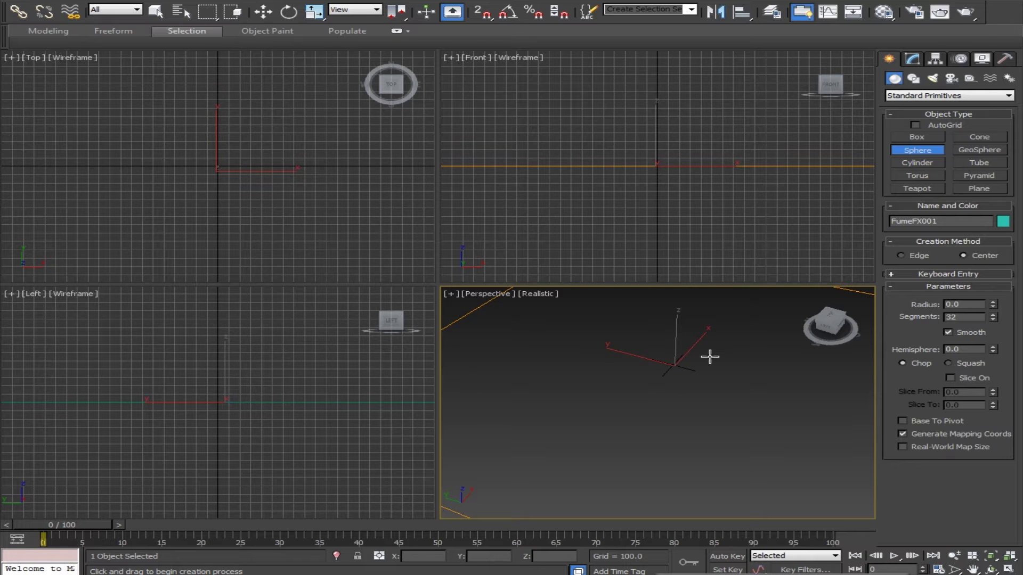
pyautogui.moveTo(709, 357); pyautogui.dragTo(737, 388)
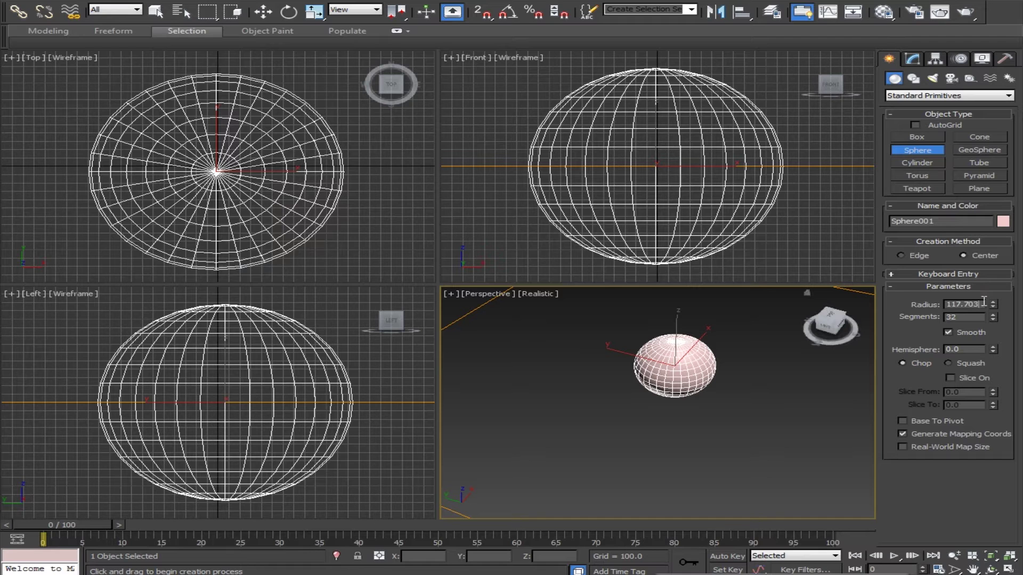
# - Set the sphere's radius to 35
pyautogui.doubleClick(965, 304)
pyautogui.write('35')
pyautogui.press('Return')
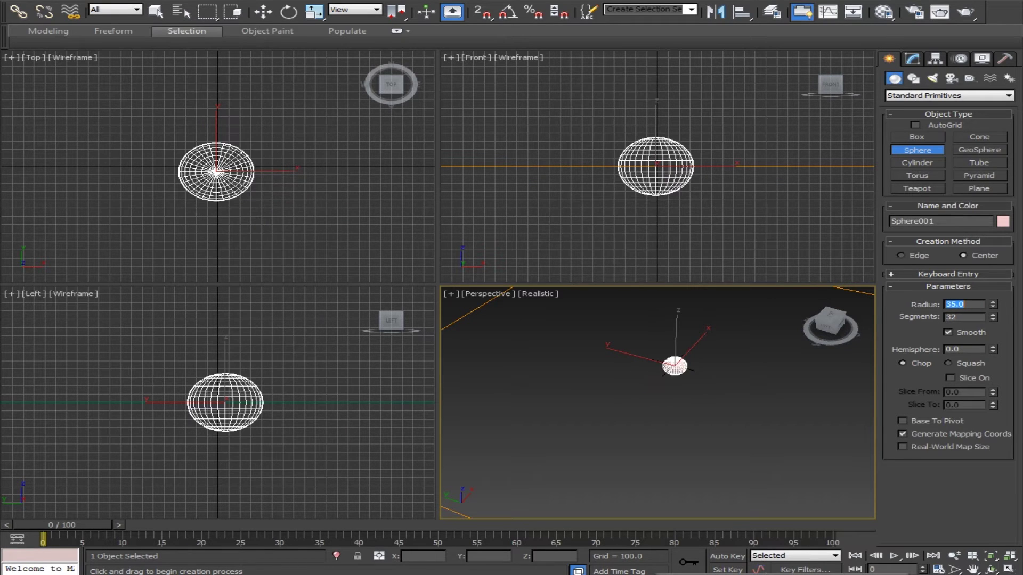
# - Centre the sphere inside the grid by setting its X and Y positions to 0
pyautogui.keyDown('alt'); pyautogui.moveTo(626, 395); pyautogui.dragTo(643, 379, button='middle'); pyautogui.keyUp('alt')
pyautogui.click(263, 12)
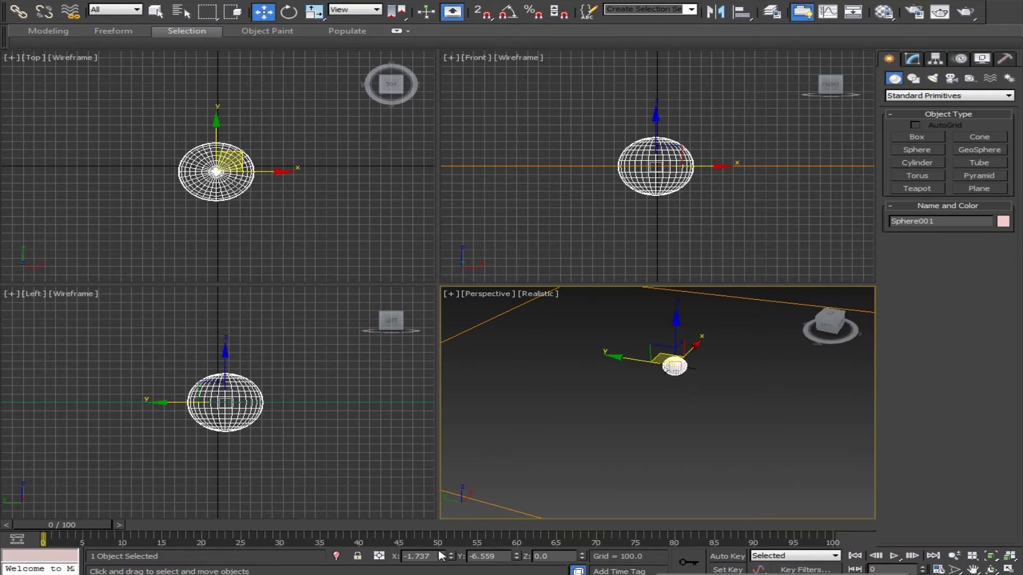
pyautogui.write('0')
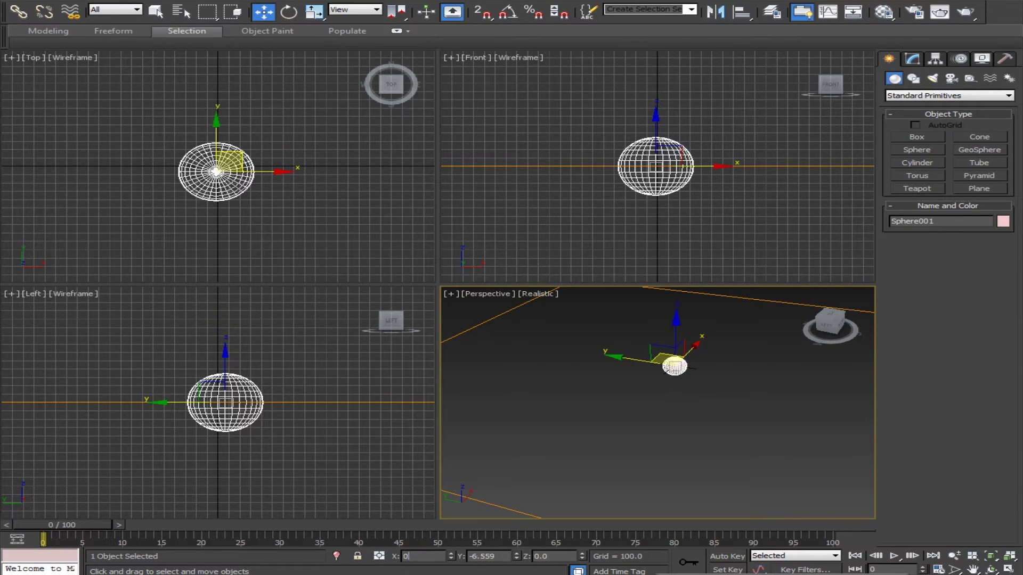
pyautogui.press('Tab')
pyautogui.write('0')
pyautogui.press('Return')
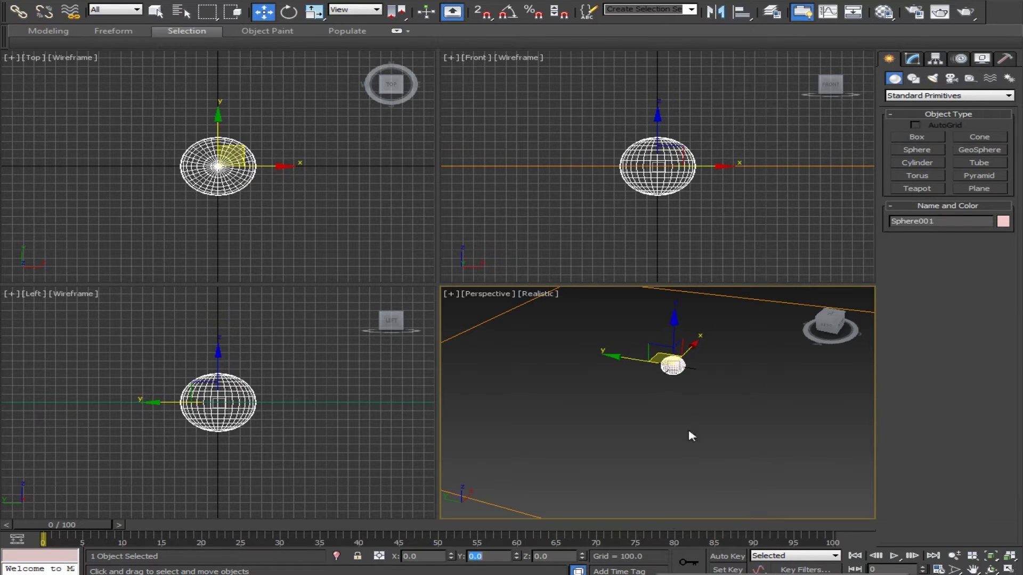
# - Raise the sphere above the ground line in the Front view to a Z height of about 41
pyautogui.click(658, 117)
pyautogui.click(660, 153)
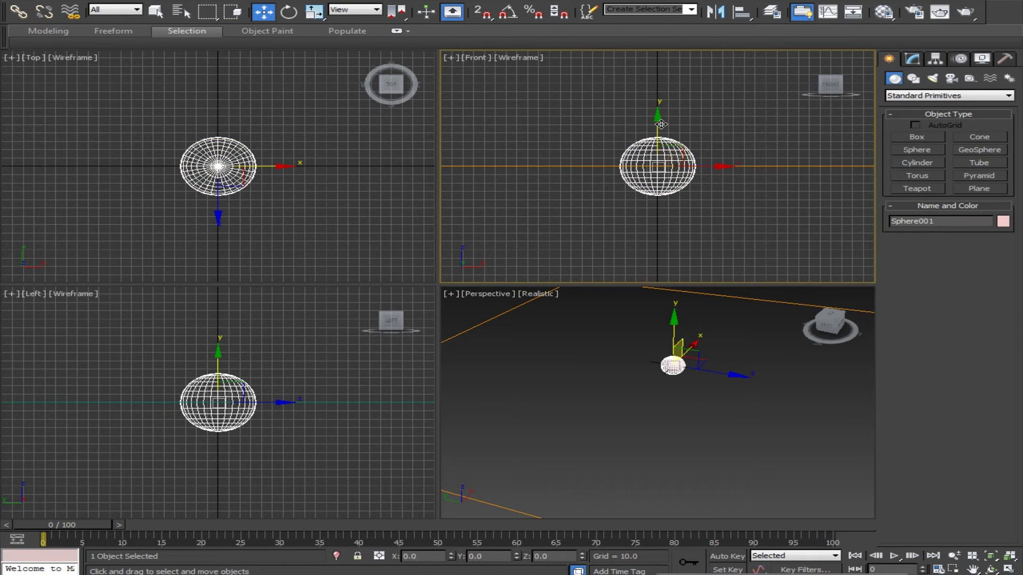
pyautogui.moveTo(658, 117); pyautogui.dragTo(664, 83)
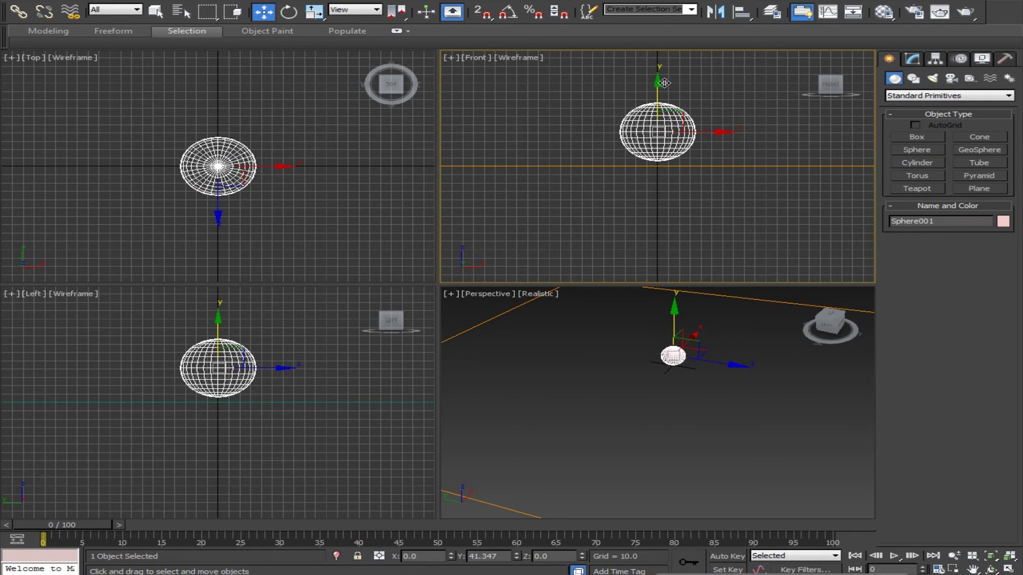
# - Open the RayFire floater and add the selected sphere to the Dynamic / Impact Objects list
pyautogui.click(910, 96)
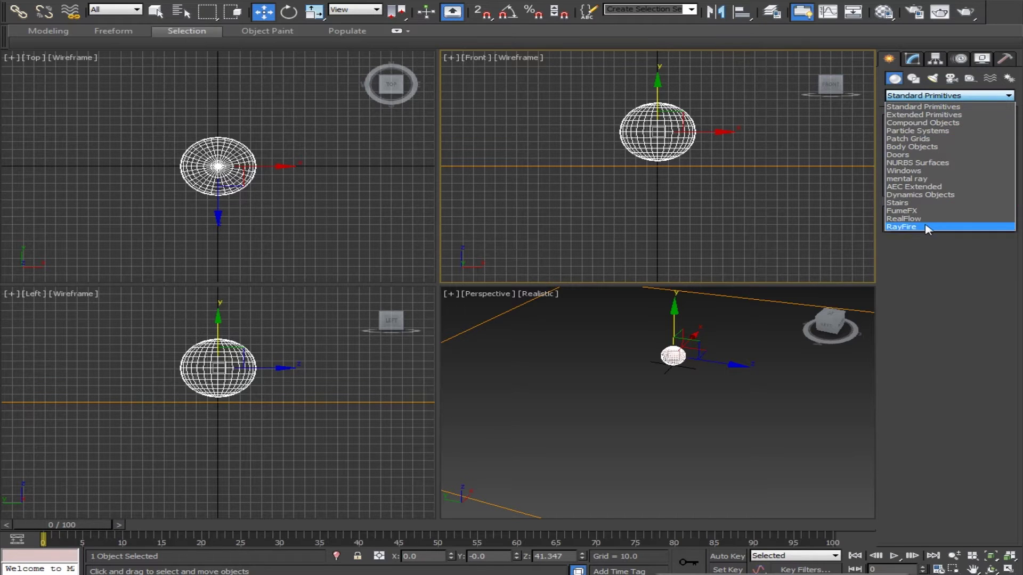
pyautogui.click(928, 230)
pyautogui.click(923, 151)
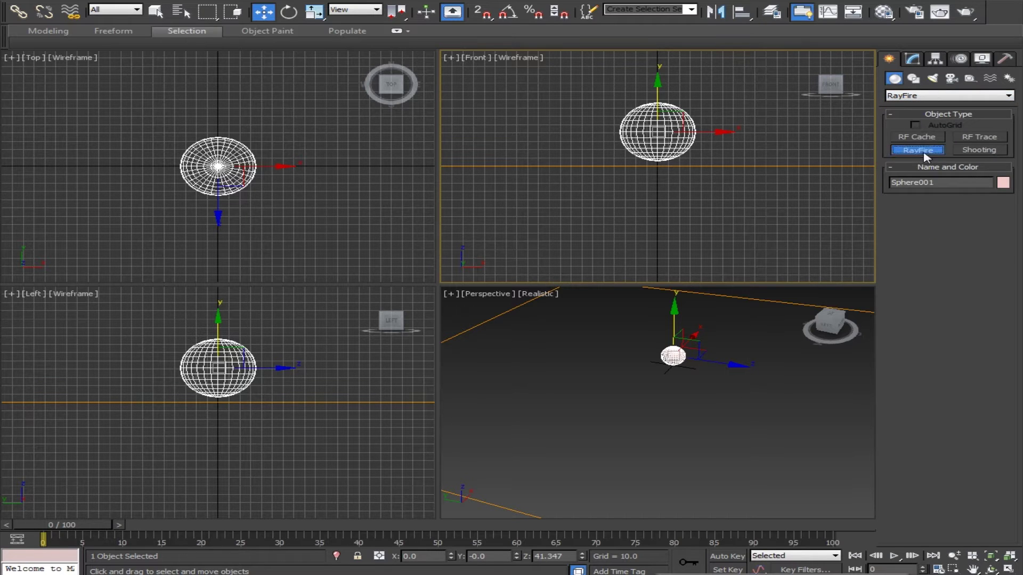
pyautogui.click(925, 219)
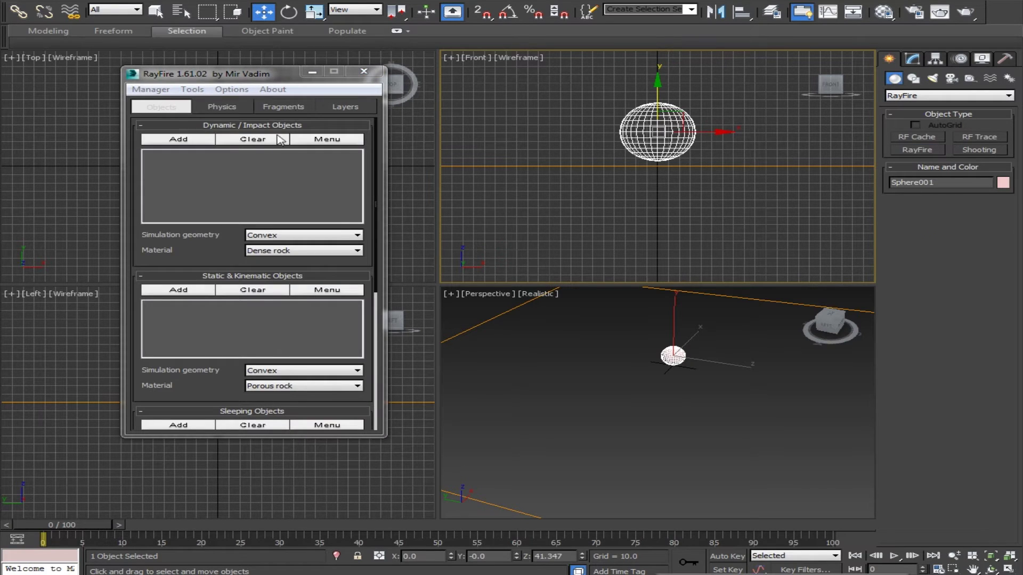
pyautogui.click(181, 139)
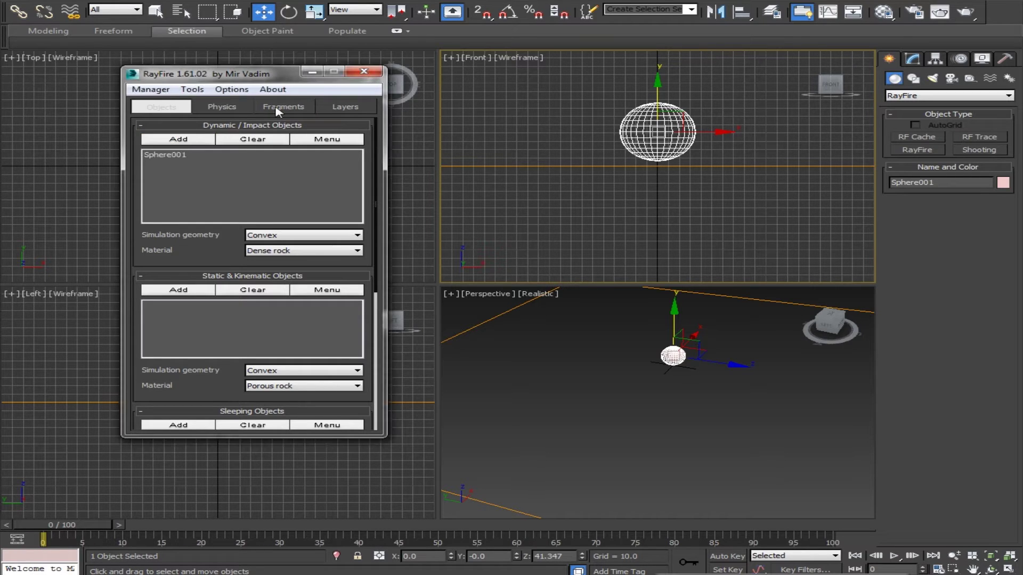
# - Fragment the sphere using the ProBoolean - Uniform fragmentation type with the second Iterations value set to 20
pyautogui.click(278, 107)
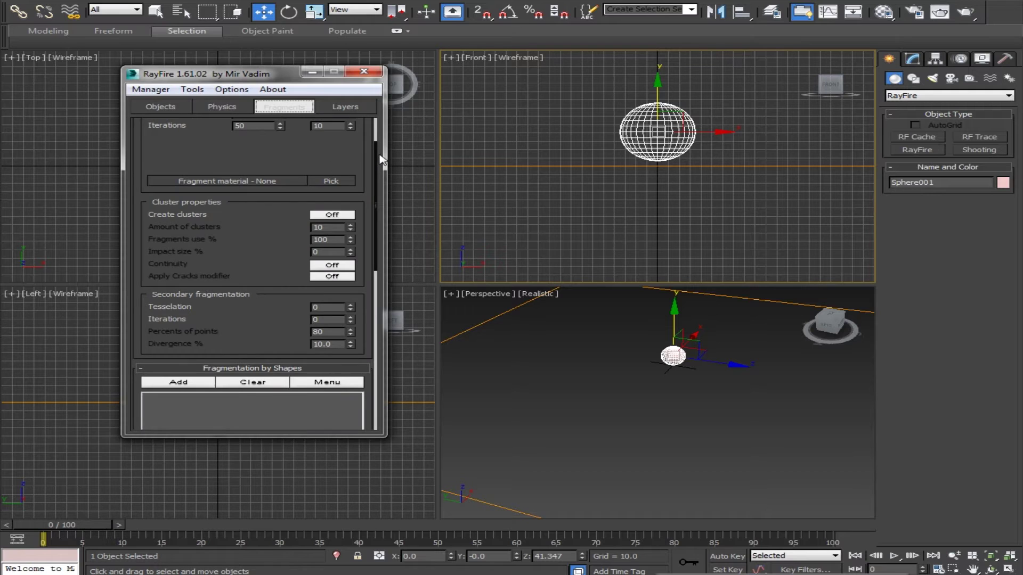
pyautogui.moveTo(376, 158); pyautogui.dragTo(376, 123)
pyautogui.click(275, 171)
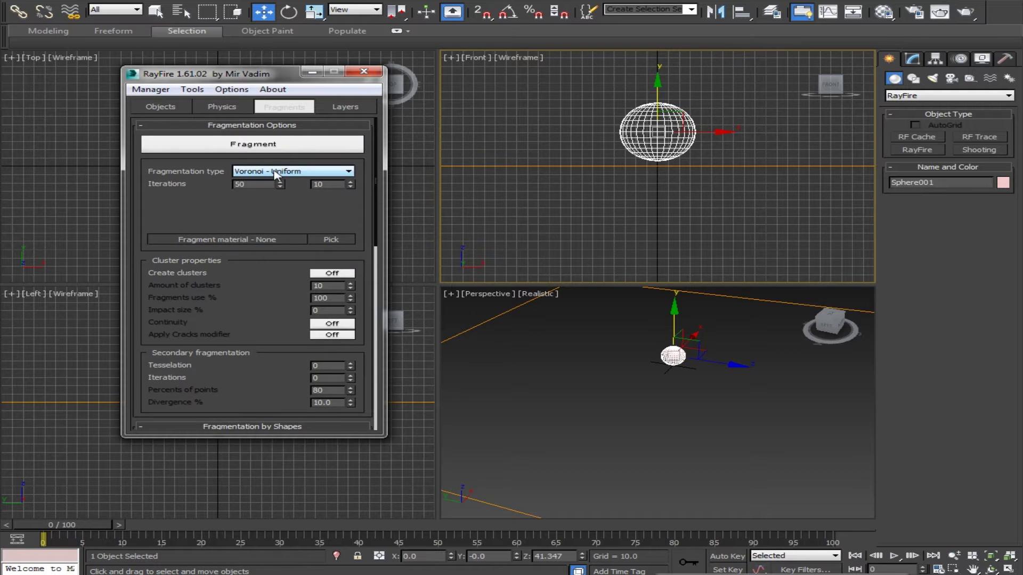
pyautogui.click(276, 171)
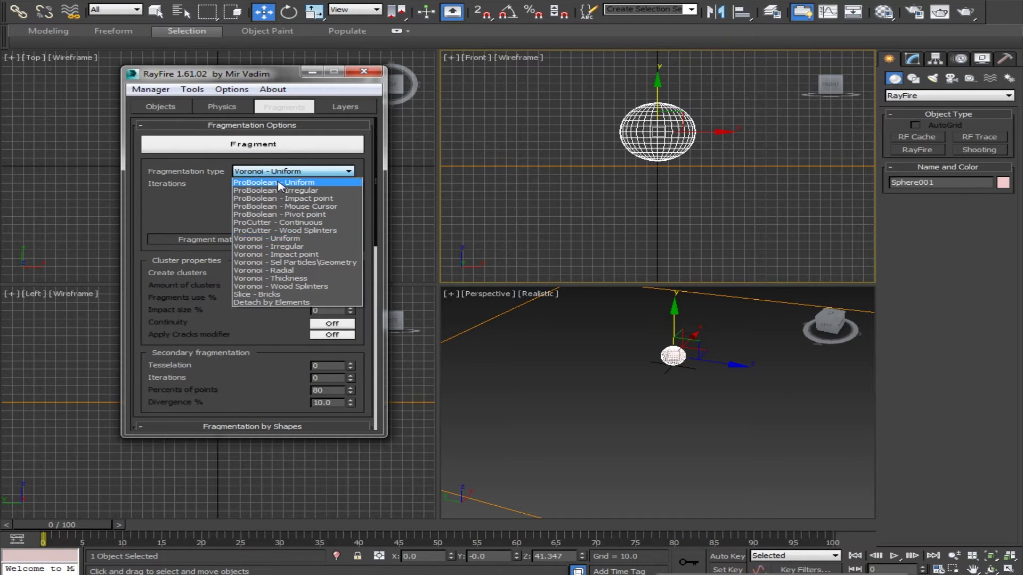
pyautogui.click(290, 183)
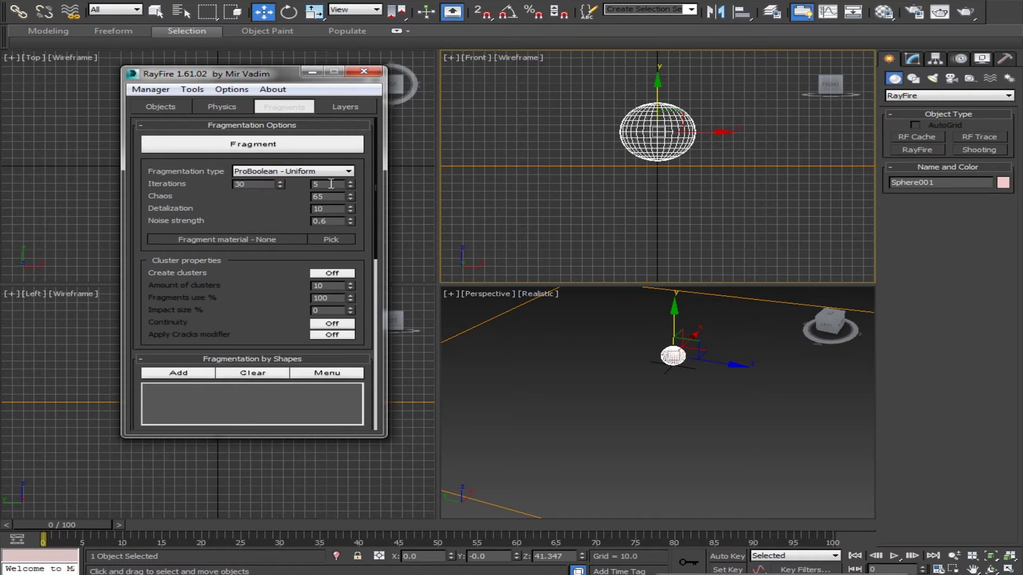
pyautogui.press('Tab')
pyautogui.write('20')
pyautogui.click(264, 146)
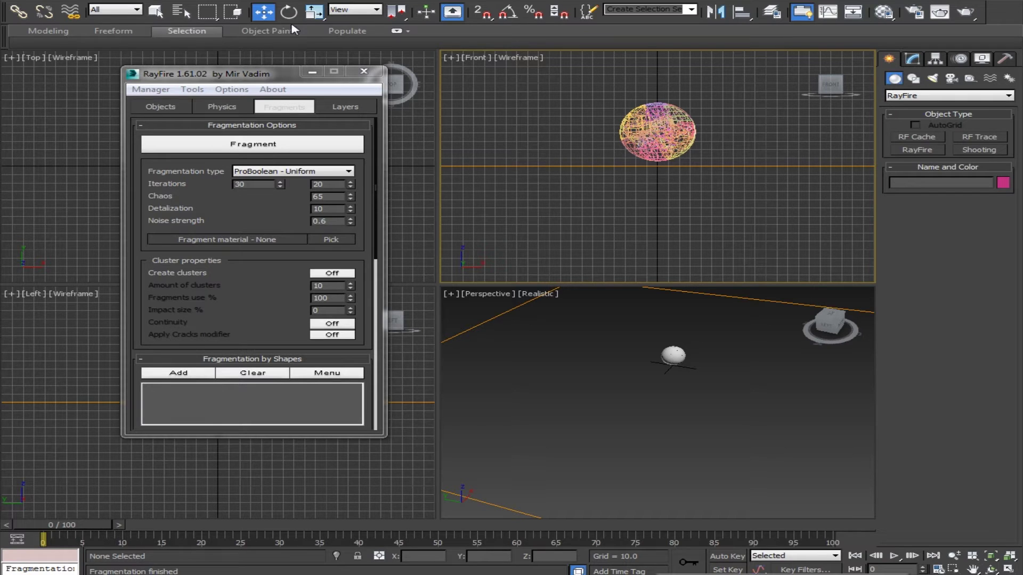
# - Delete the lower fragments of the sphere in the Front view, leaving only the upper part
pyautogui.click(155, 11)
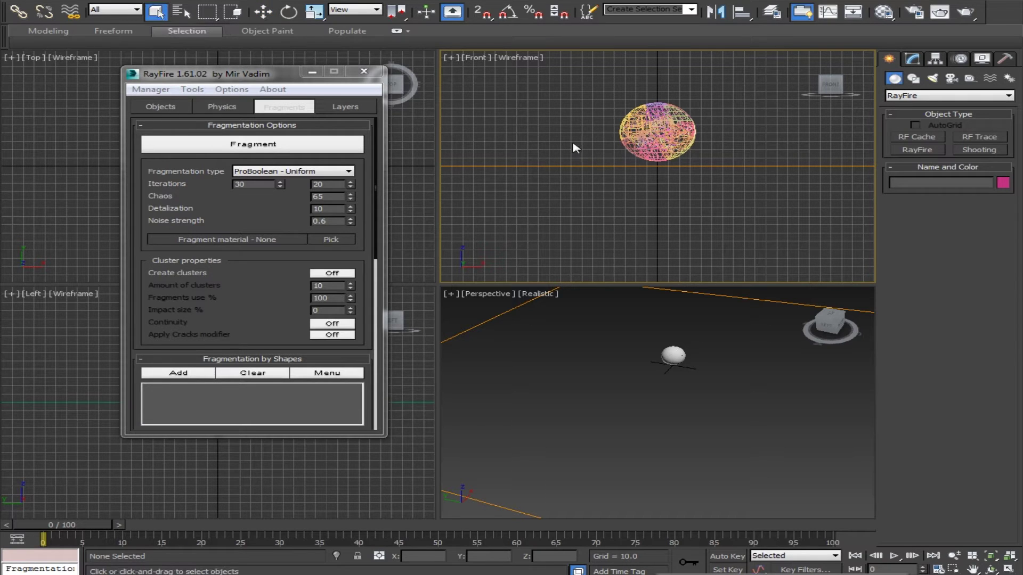
pyautogui.moveTo(586, 136); pyautogui.dragTo(741, 156)
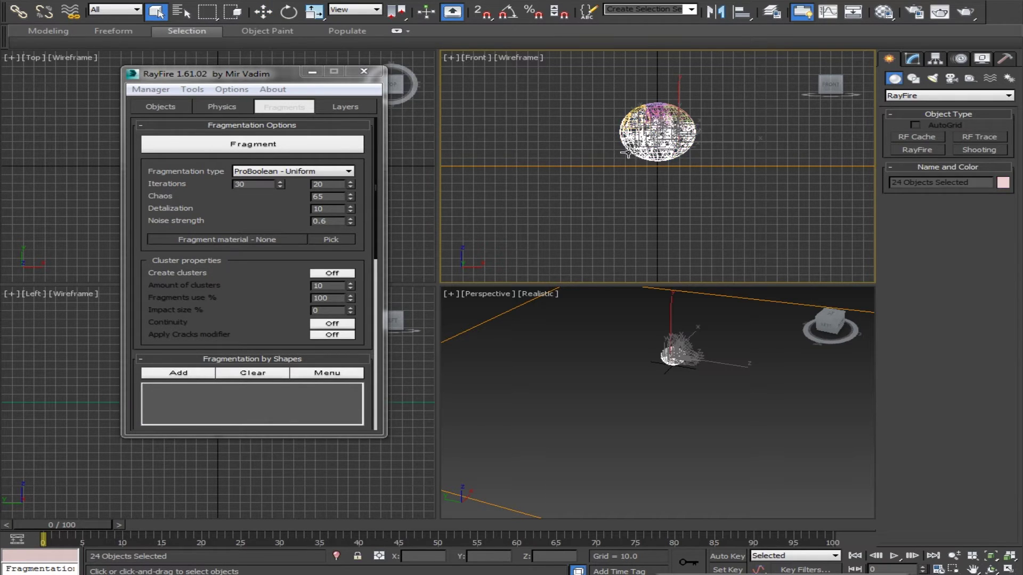
pyautogui.click(618, 151)
pyautogui.moveTo(605, 149); pyautogui.dragTo(716, 167)
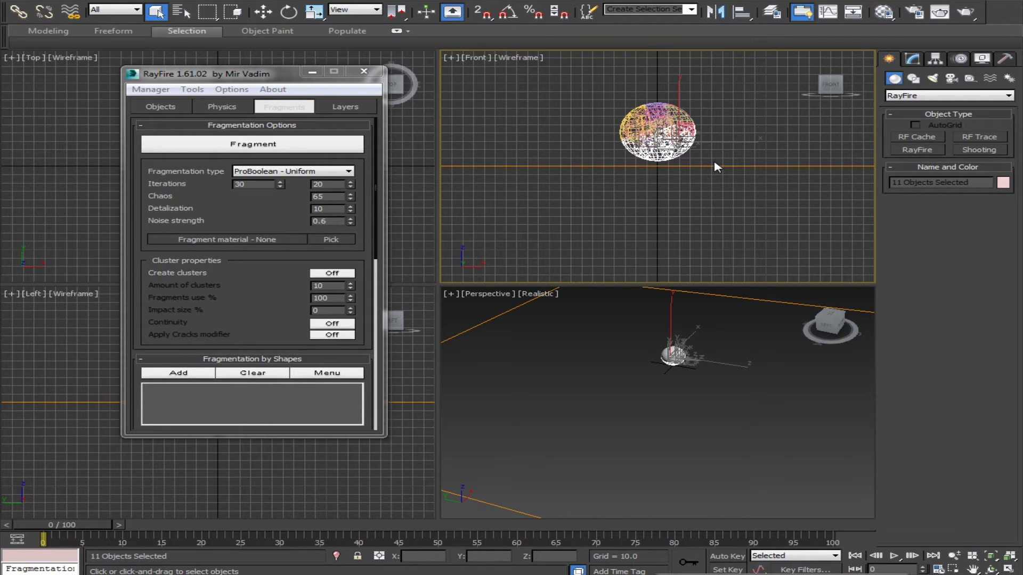
pyautogui.click(716, 167)
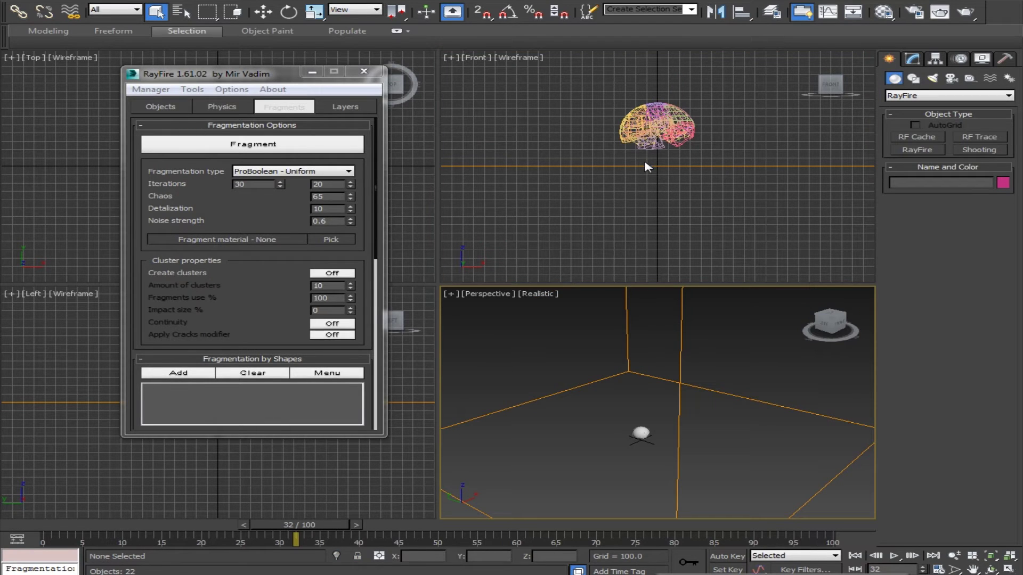
# - Create a RayFire RF Bomb helper beneath the fragments in the Perspective view with a range size of about 100
pyautogui.click(970, 79)
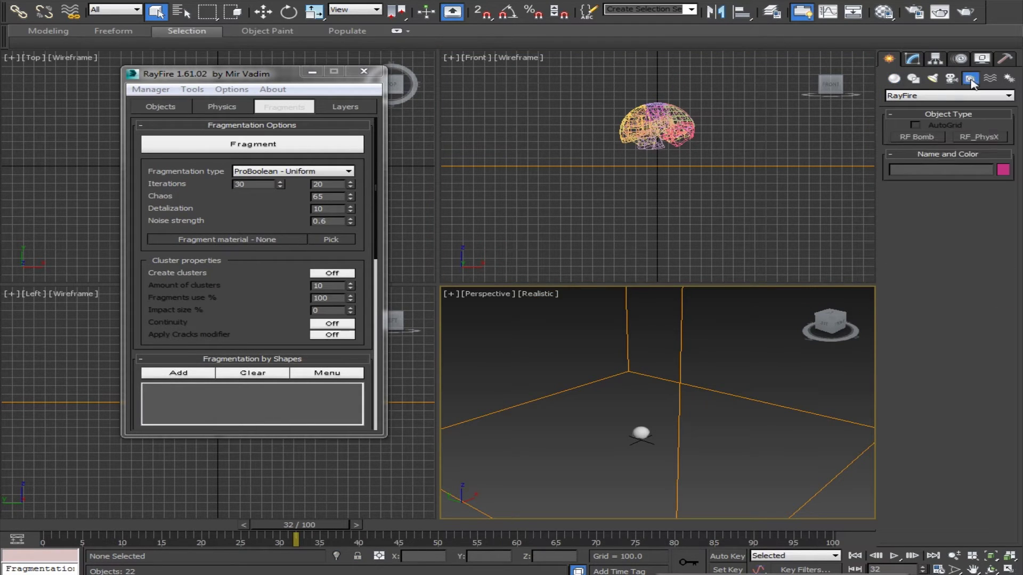
pyautogui.click(951, 95)
pyautogui.click(910, 178)
pyautogui.click(914, 137)
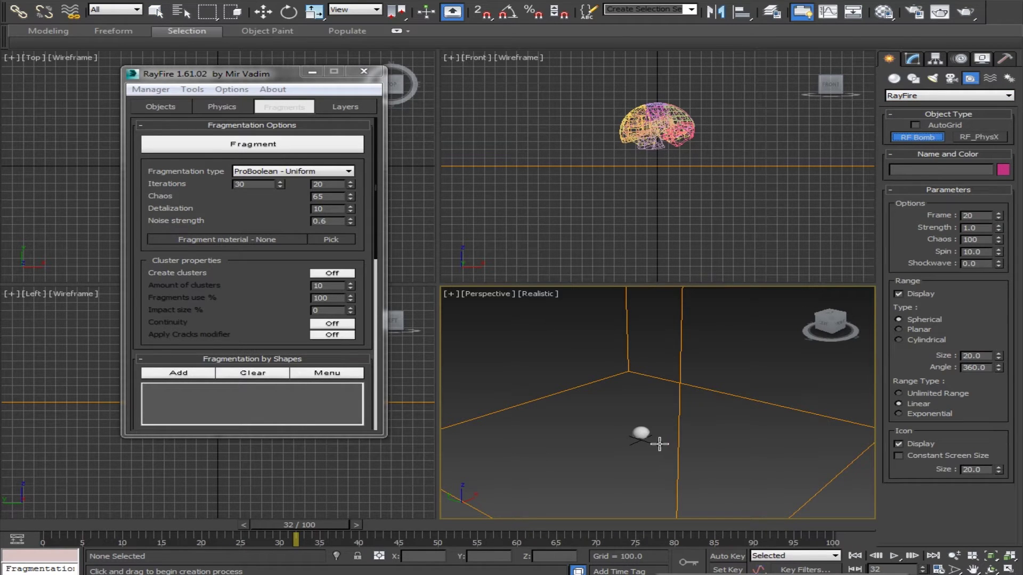
pyautogui.moveTo(640, 440); pyautogui.dragTo(660, 443)
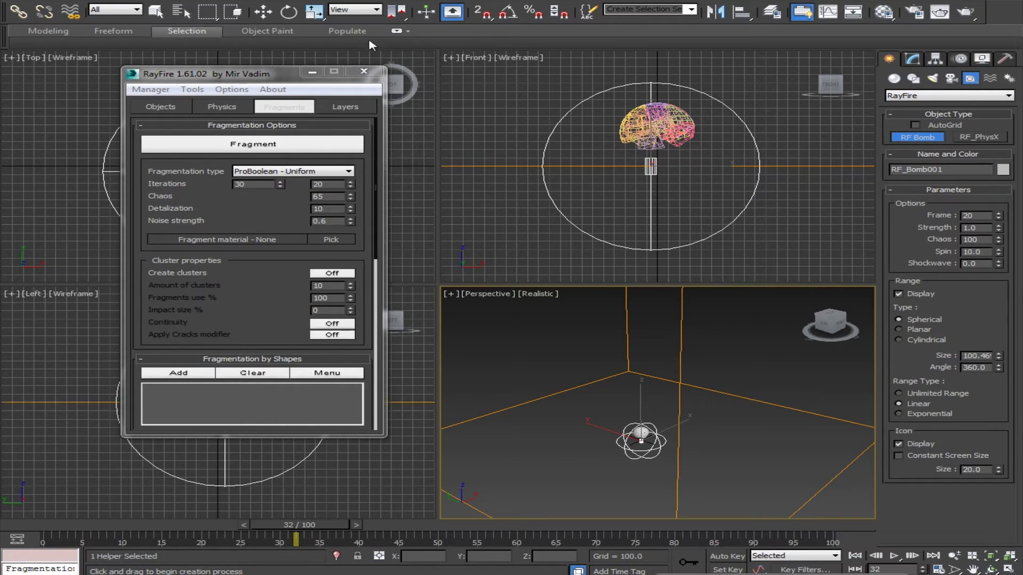
# - Centre the RF Bomb by setting its X and Y positions to 0
pyautogui.click(263, 12)
pyautogui.moveTo(498, 556); pyautogui.dragTo(358, 554)
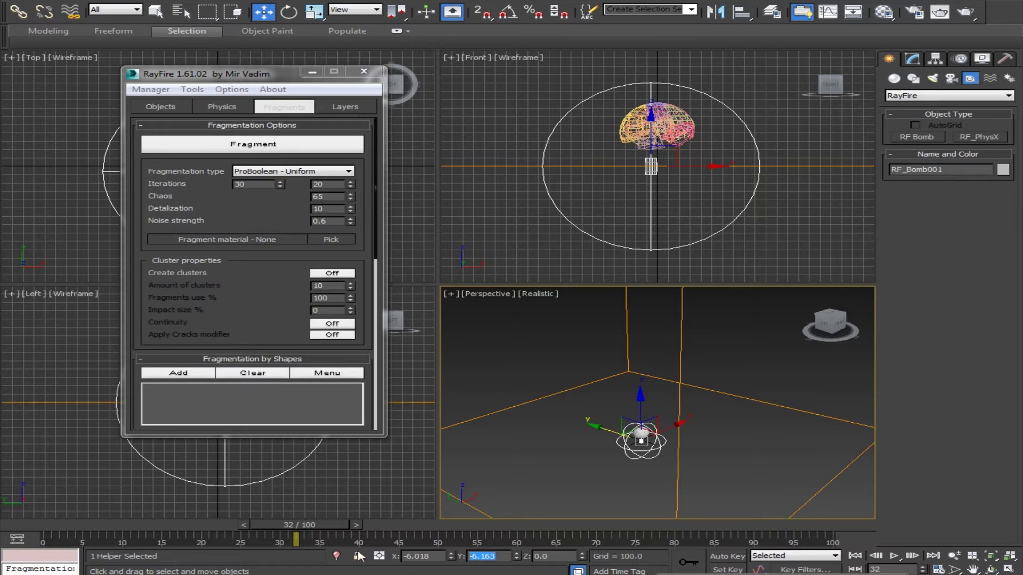
pyautogui.write('0')
pyautogui.press('Return')
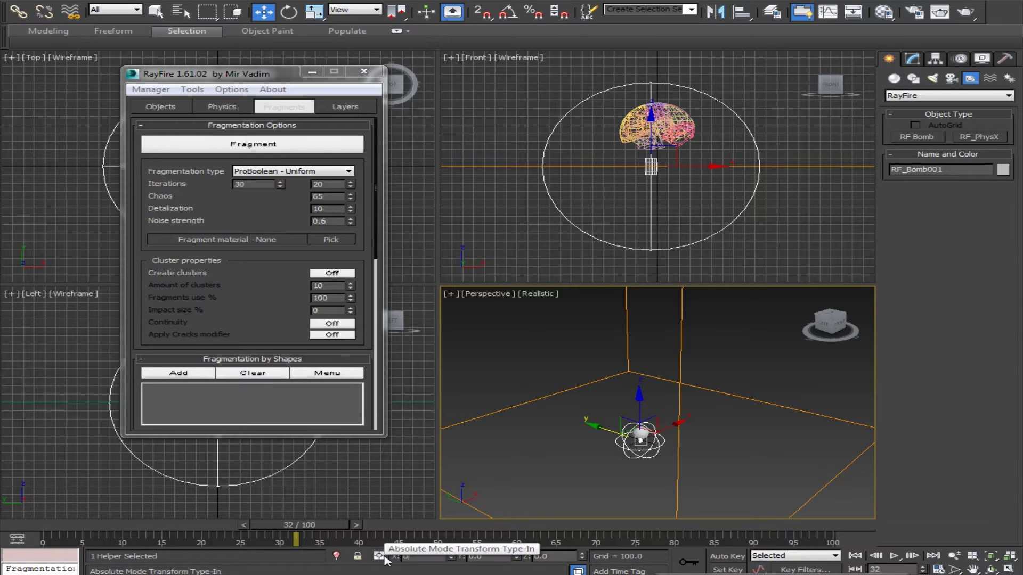
# - Set the RF Bomb's range size to 75
pyautogui.click(911, 60)
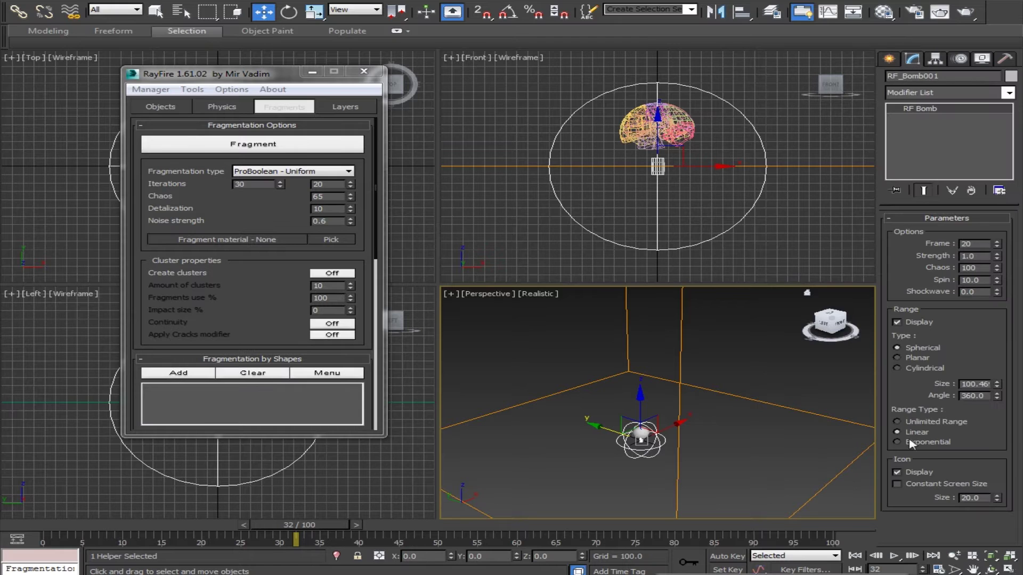
pyautogui.doubleClick(967, 384)
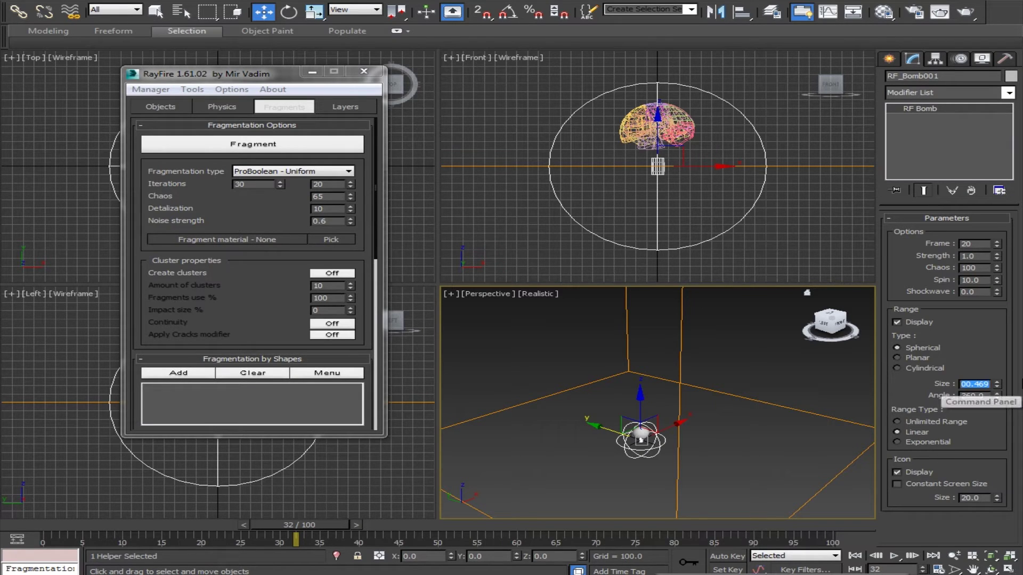
pyautogui.write('75')
pyautogui.press('Return')
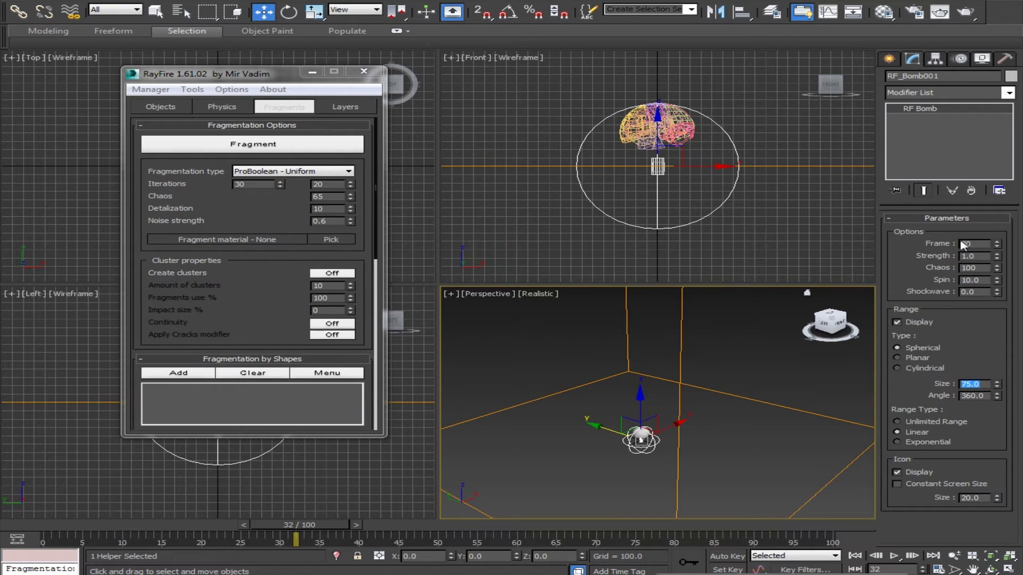
# - Set the RF Bomb to go off at frame 1 with a strength of 5
pyautogui.moveTo(978, 243); pyautogui.dragTo(929, 244)
pyautogui.write('1')
pyautogui.press('Tab')
pyautogui.write('5')
pyautogui.press('Return')
# - Add the RF Bomb to RayFire's Simulation Properties list and preview the physics simulation
pyautogui.click(220, 106)
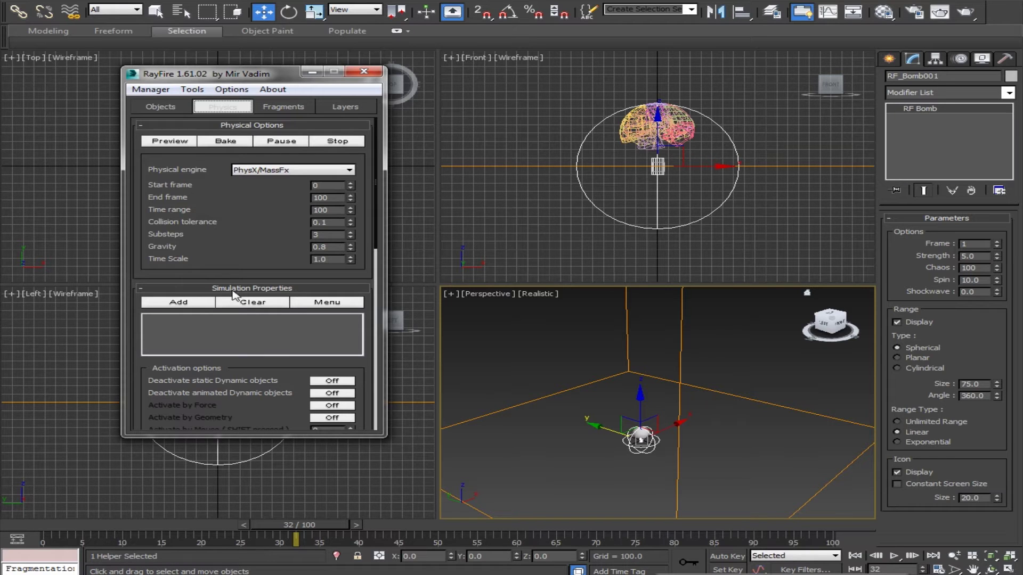
pyautogui.click(179, 303)
pyautogui.click(170, 141)
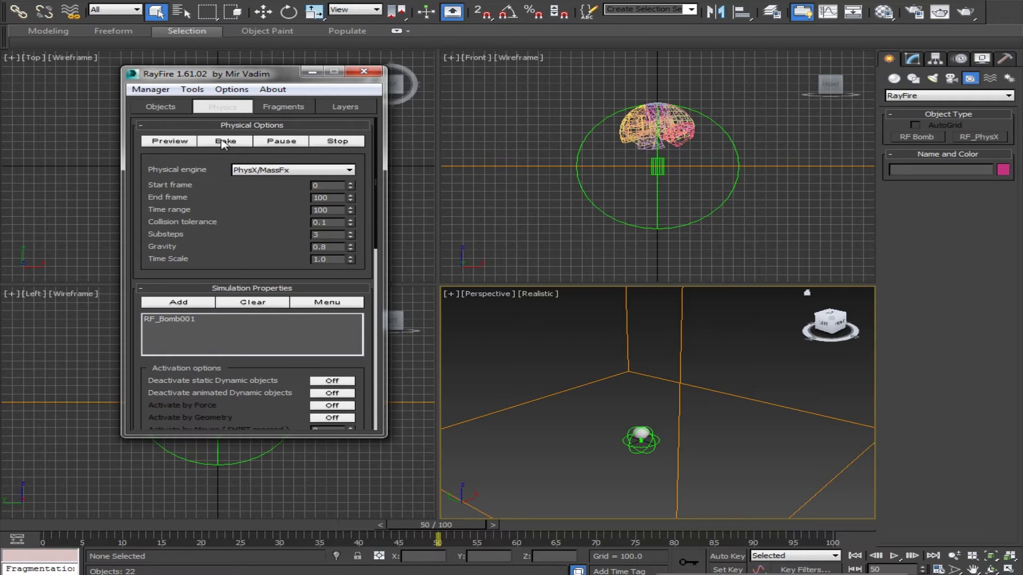
# - Set the simulation's end frame to 25 and bake the fragment animation
pyautogui.doubleClick(340, 198)
pyautogui.write('25')
pyautogui.press('Return')
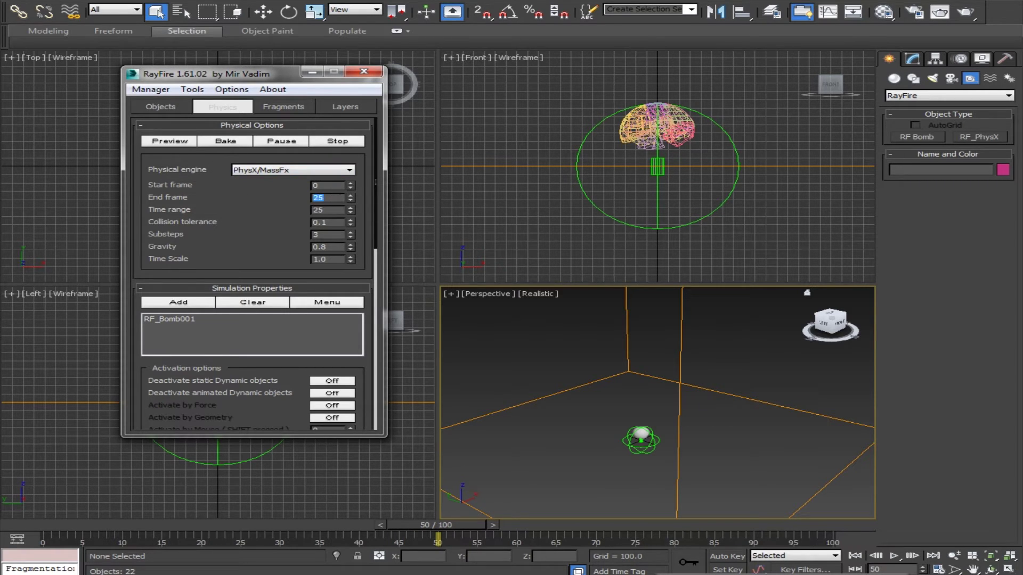
pyautogui.click(225, 142)
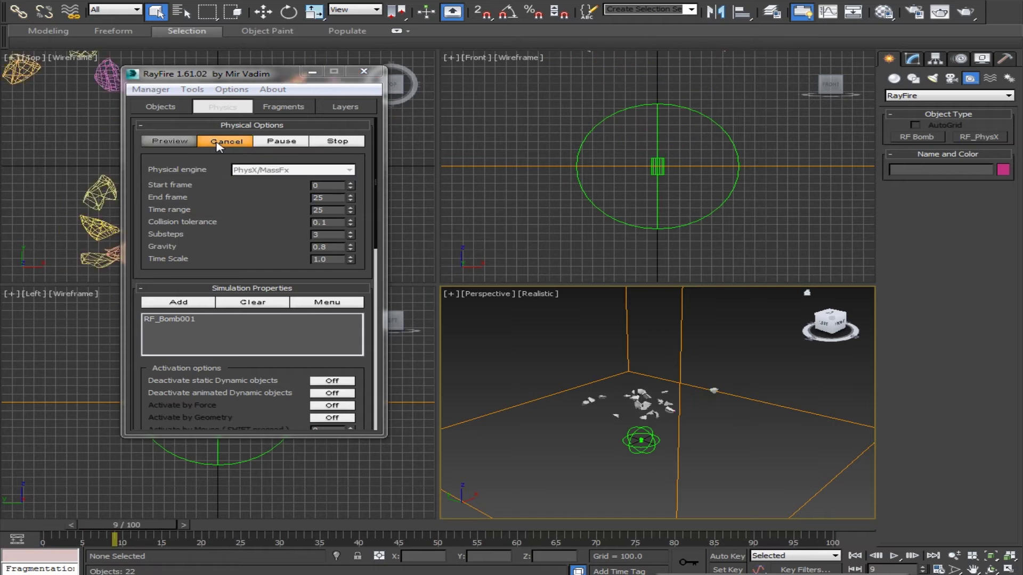
# - Check from above whether the scattered fragments stay inside the FumeFX grid, including the outermost one
pyautogui.click(830, 317)
pyautogui.moveTo(736, 359); pyautogui.dragTo(678, 363, button='middle')
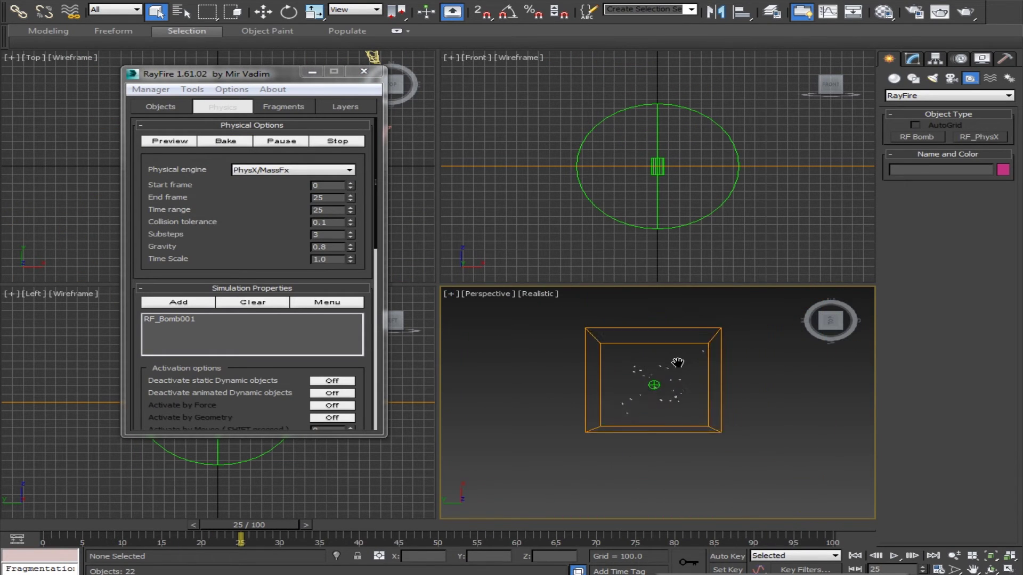
pyautogui.scroll(3, 677, 365)
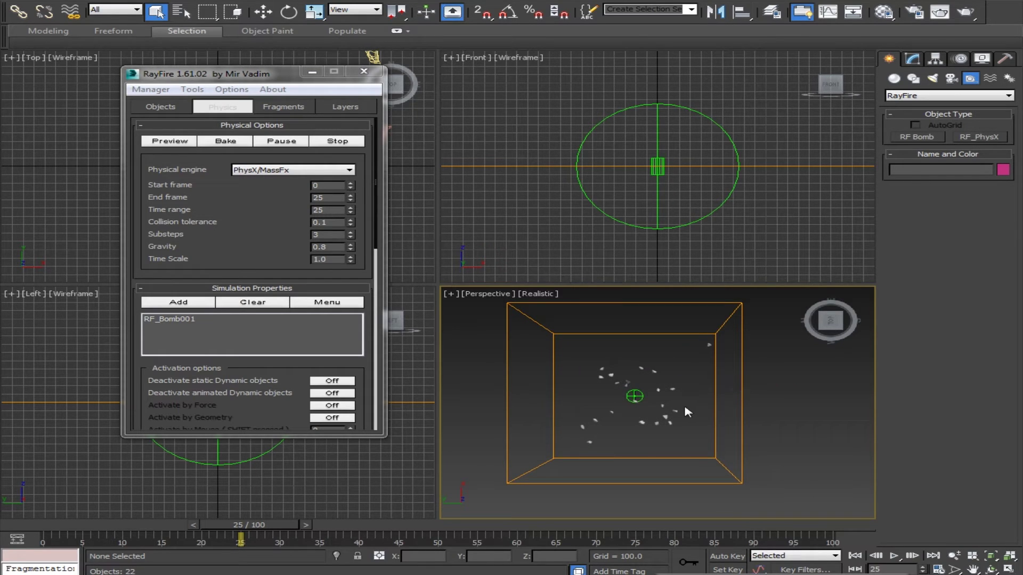
pyautogui.click(709, 344)
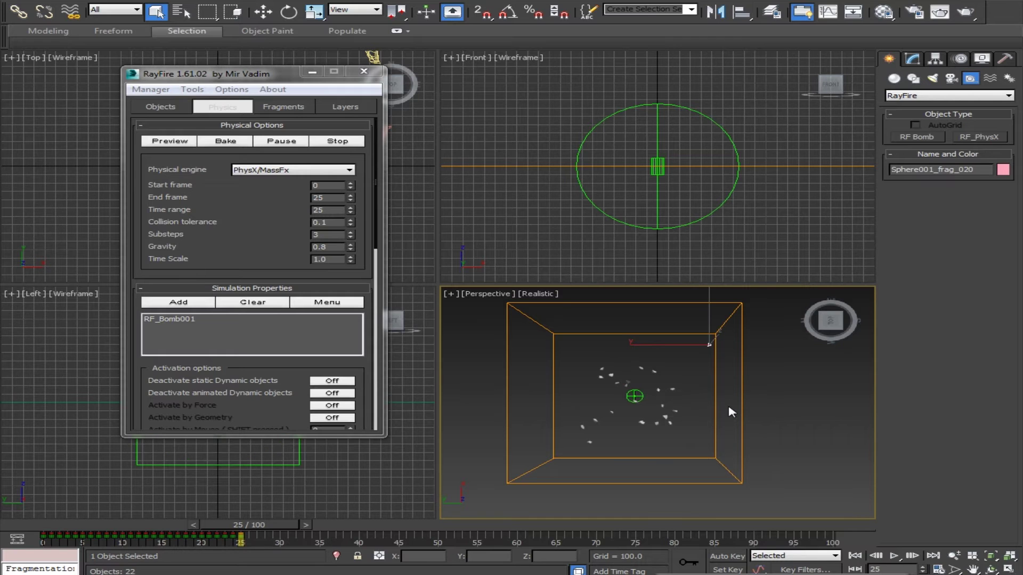
pyautogui.click(710, 356)
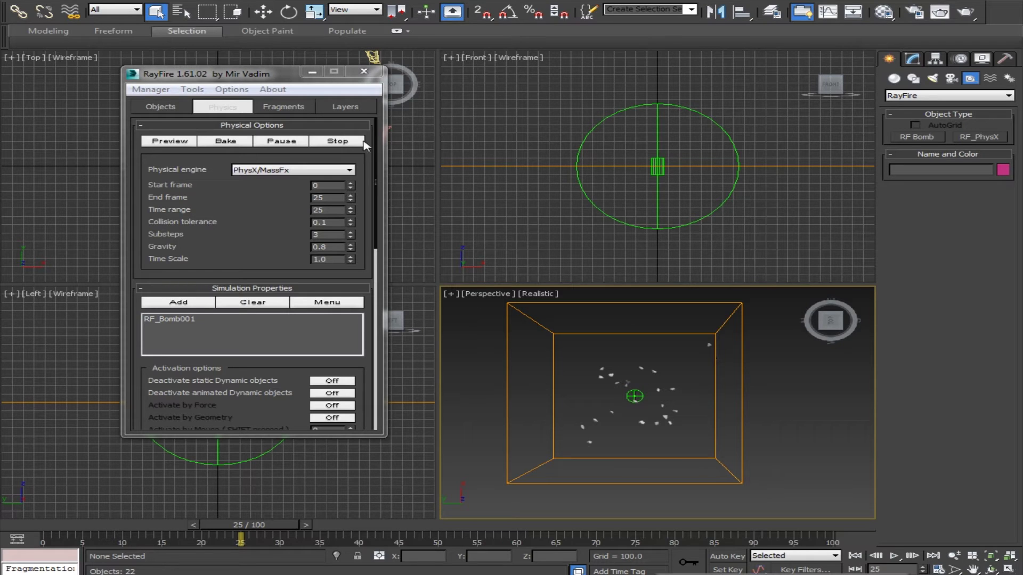
# - Create a second sphere of radius 25 at X 0, Y 0 and raise it over the existing fragments to a Z height of about 55
pyautogui.click(294, 108)
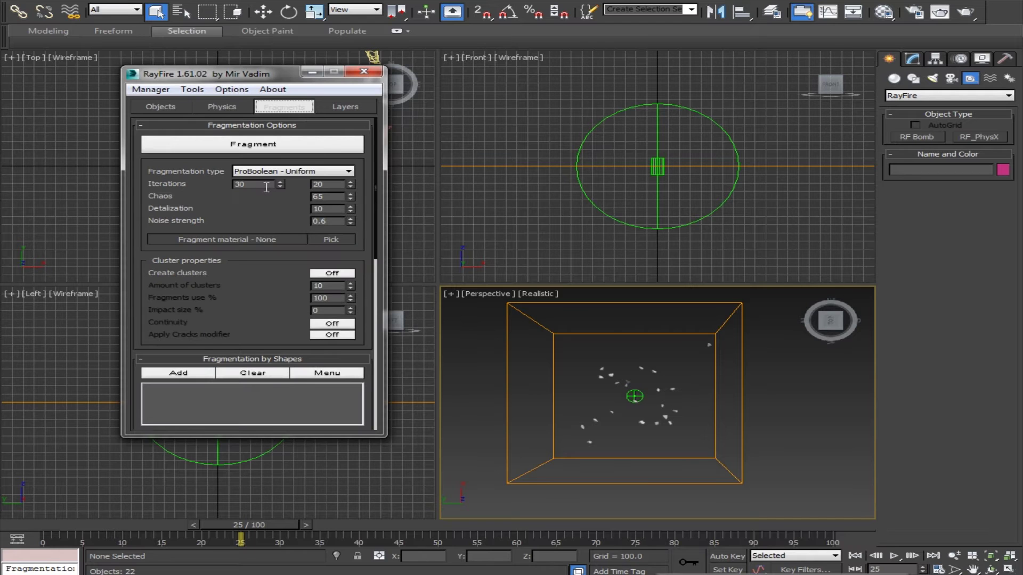
pyautogui.moveTo(266, 186); pyautogui.dragTo(218, 185)
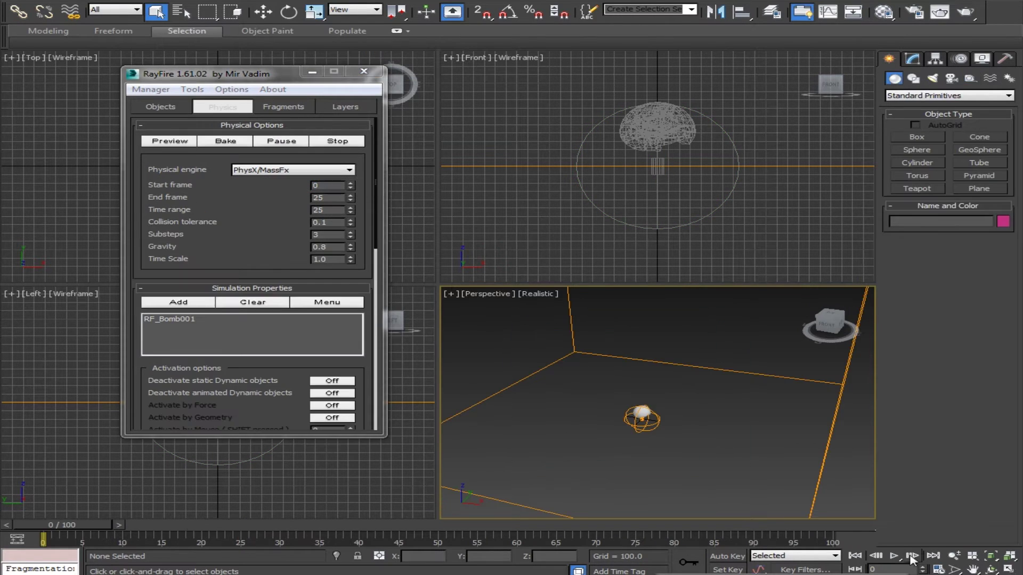
pyautogui.click(927, 95)
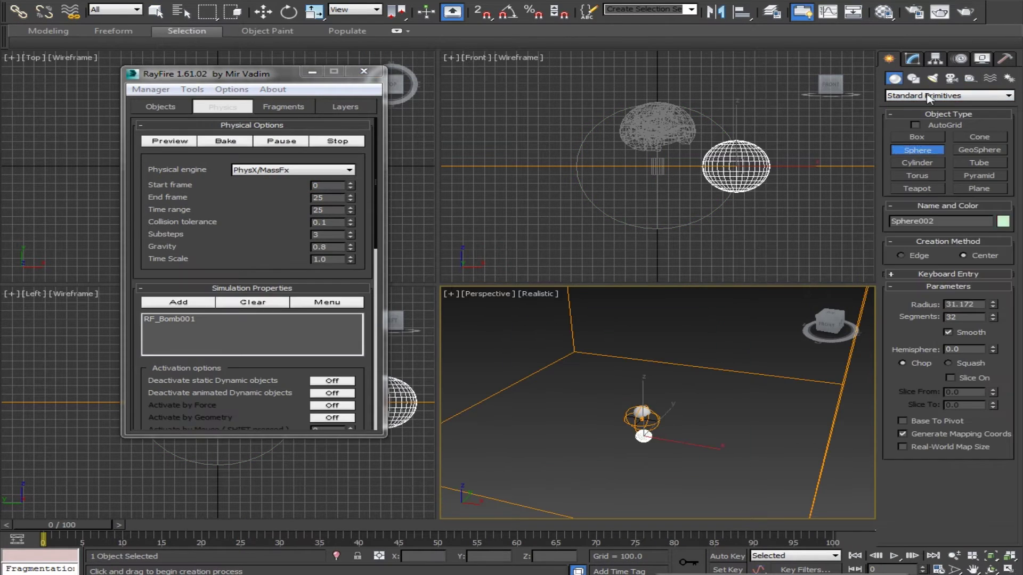
pyautogui.click(912, 58)
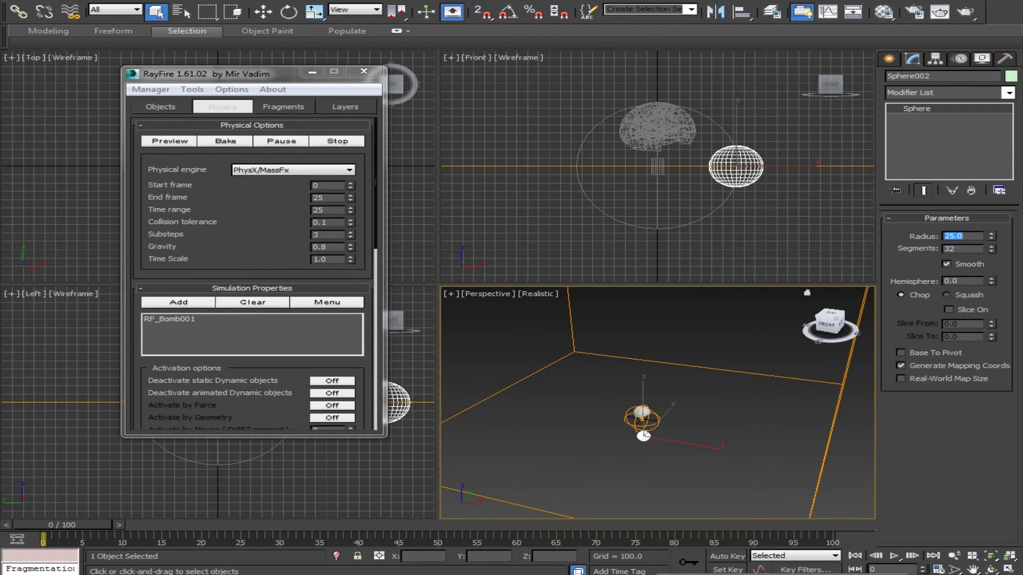
pyautogui.press('w')
pyautogui.moveTo(665, 126); pyautogui.dragTo(665, 80)
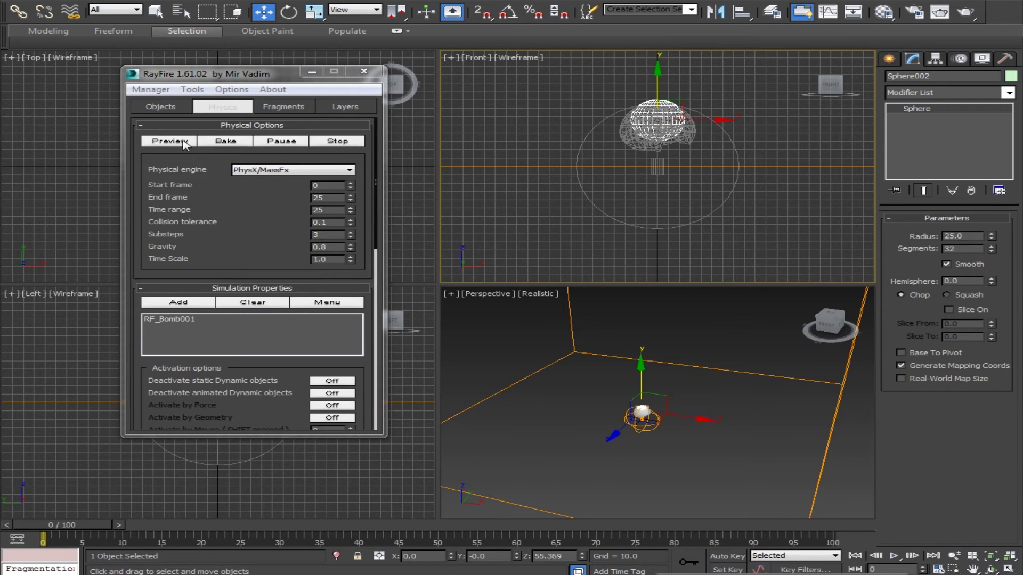
# - Fragment the second sphere with ProBoolean - Uniform using Iterations values of 100 and 50
pyautogui.click(161, 106)
pyautogui.click(284, 107)
pyautogui.doubleClick(255, 184)
pyautogui.write('100')
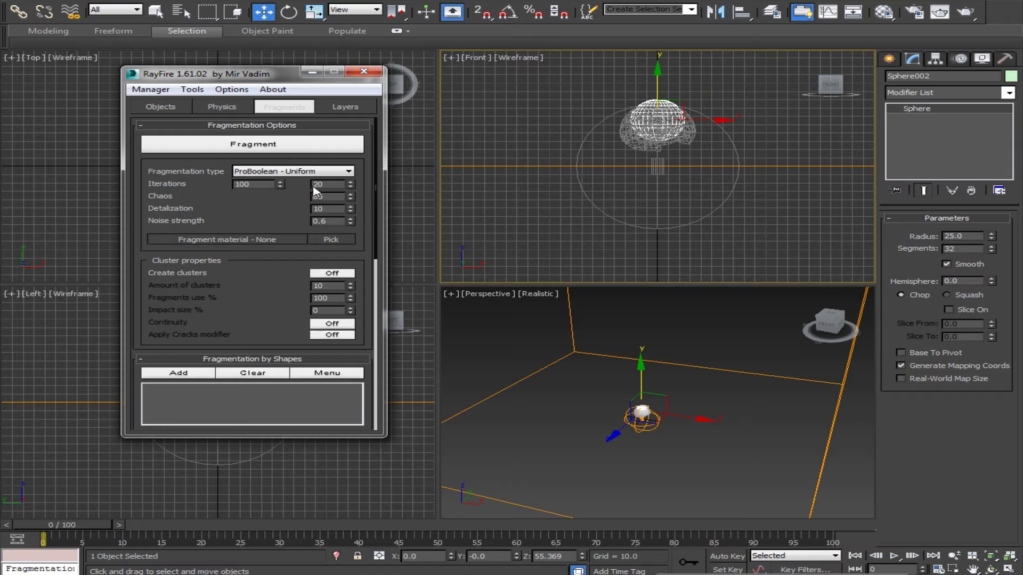
pyautogui.moveTo(331, 183); pyautogui.dragTo(269, 189)
pyautogui.write('50')
pyautogui.click(252, 144)
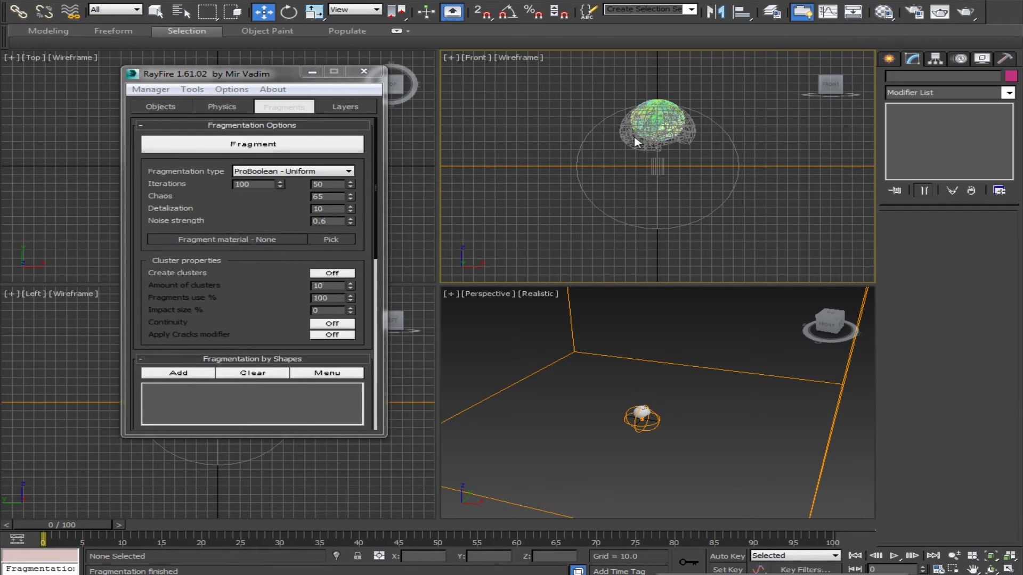
# - Preview the explosion of the new fragments and bake it with the end frame at 25
pyautogui.click(216, 107)
pyautogui.click(173, 141)
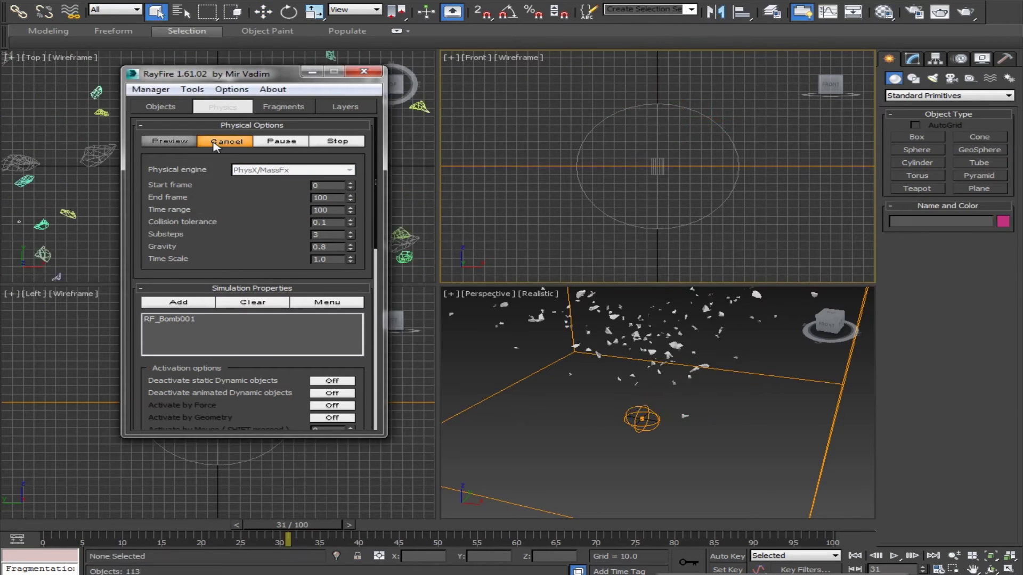
pyautogui.click(227, 142)
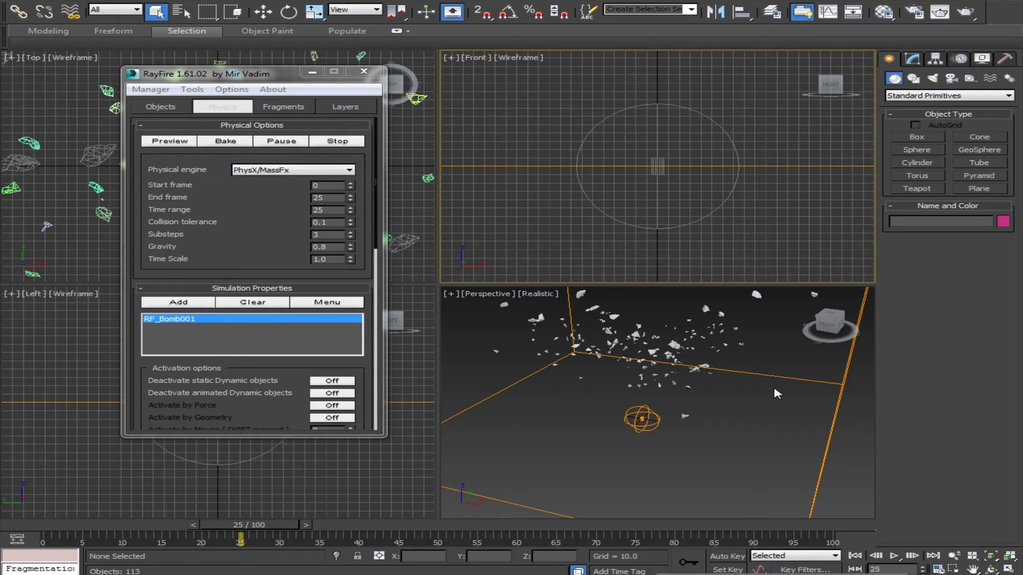
pyautogui.moveTo(836, 329)
pyautogui.mouseDown()
pyautogui.moveTo(800, 329)
pyautogui.moveTo(826, 352)
pyautogui.moveTo(836, 323)
pyautogui.mouseUp()
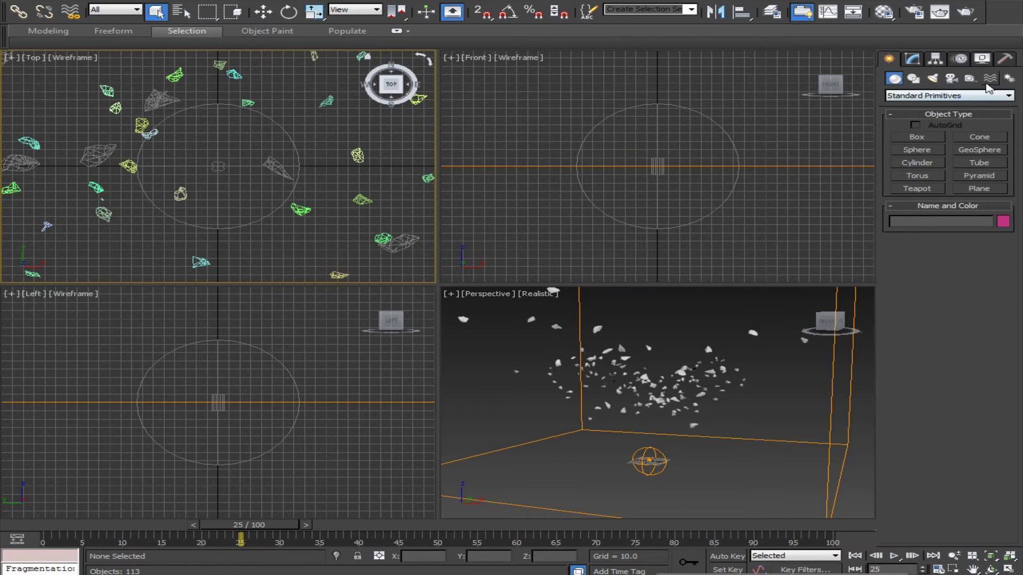
# - Create two FumeFX Object Src helpers beside the grid in the Perspective view, the second with an icon size of about 361
pyautogui.click(970, 79)
pyautogui.click(924, 96)
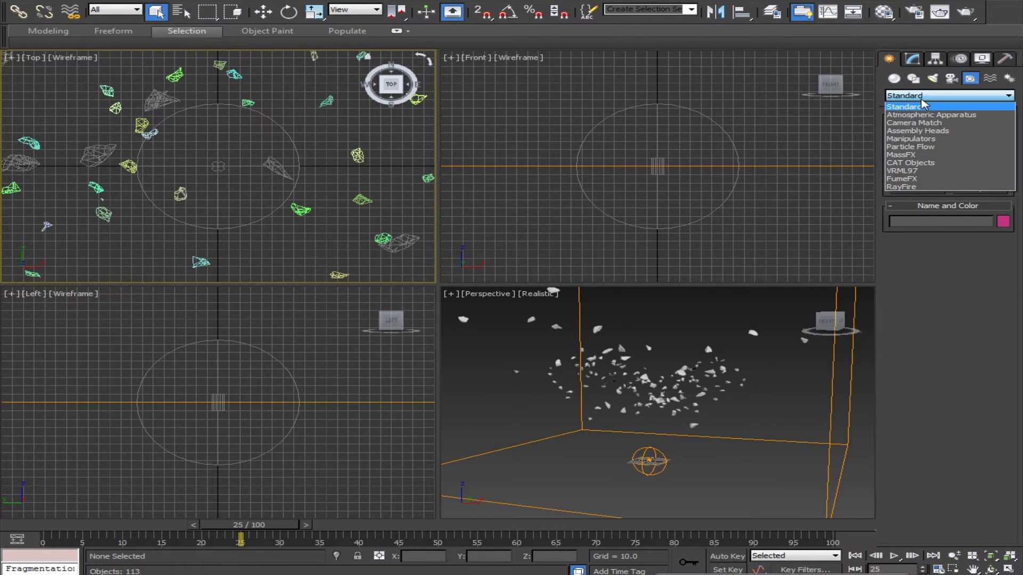
pyautogui.click(923, 179)
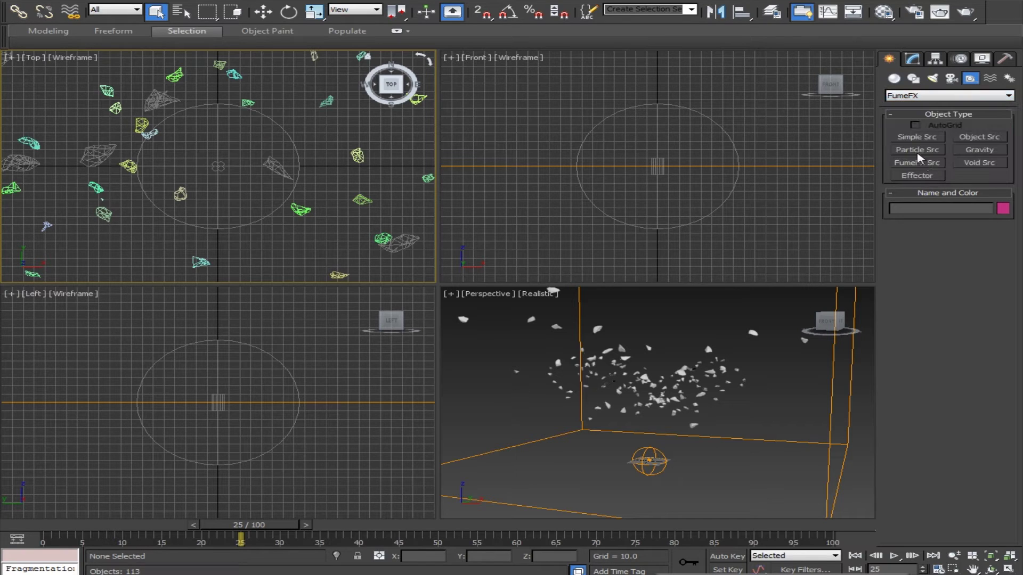
pyautogui.click(973, 139)
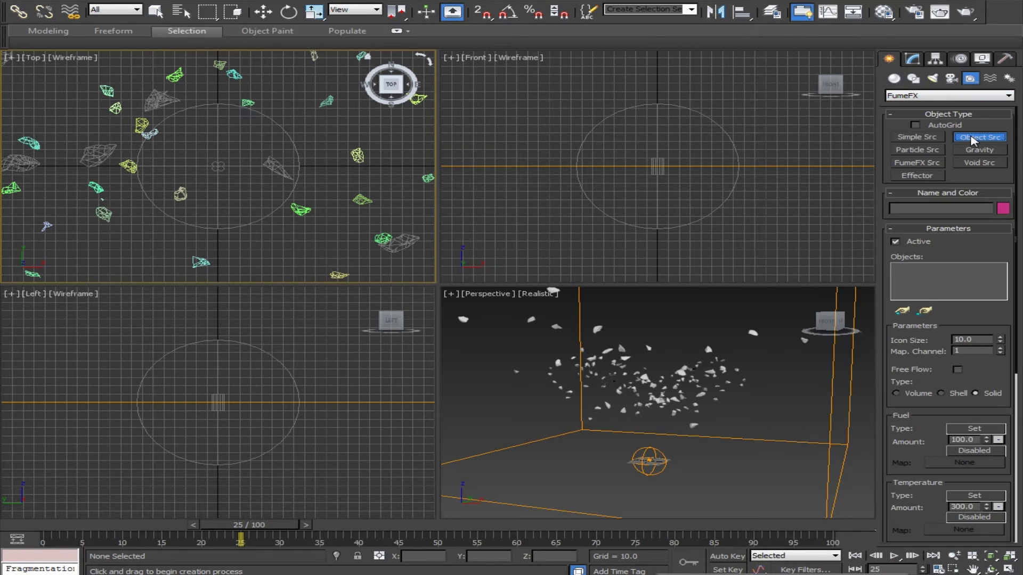
pyautogui.keyDown('alt'); pyautogui.moveTo(778, 360); pyautogui.dragTo(665, 352, button='middle'); pyautogui.keyUp('alt')
pyautogui.scroll(-5, 689, 382)
pyautogui.moveTo(731, 393); pyautogui.dragTo(756, 461)
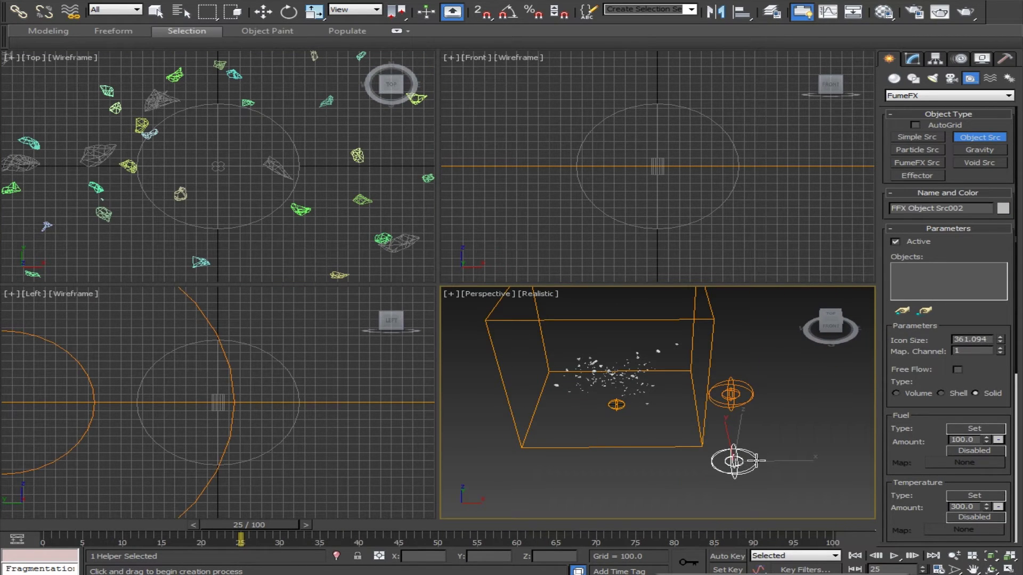
# - Select the FumeFX grid and open its output preview window
pyautogui.click(156, 10)
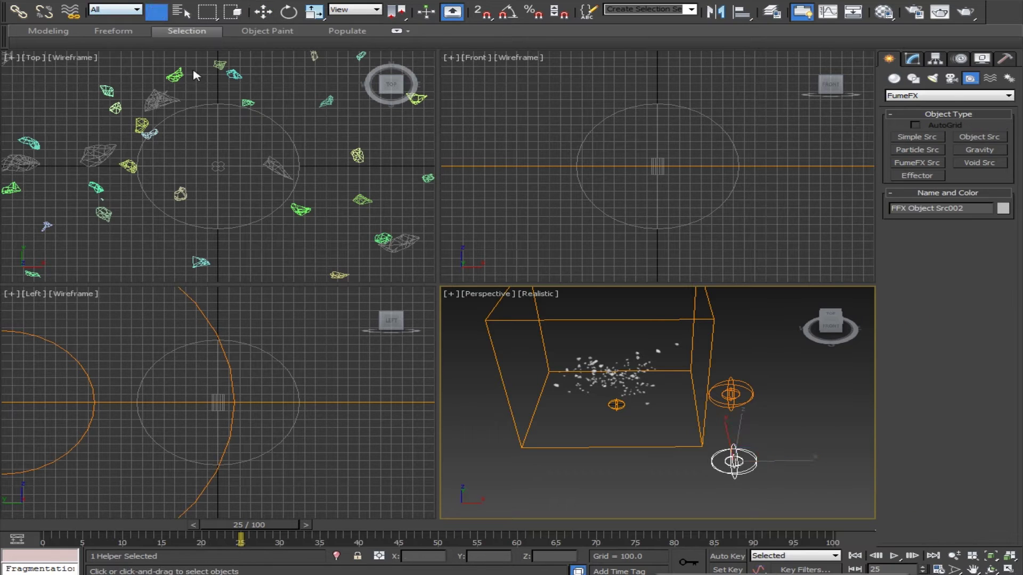
pyautogui.click(489, 322)
pyautogui.click(915, 60)
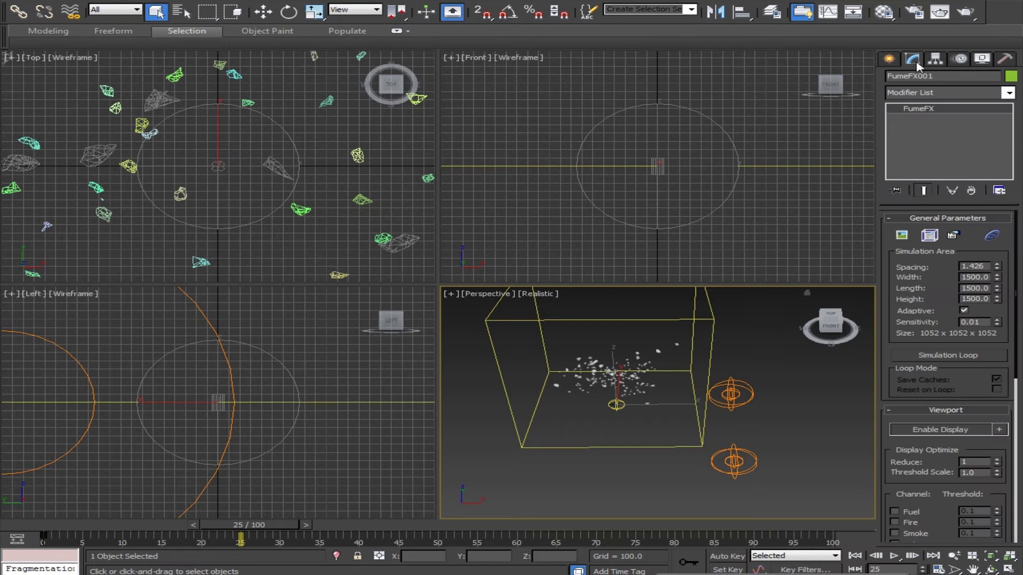
pyautogui.click(927, 237)
# - Add FFX Object Src001 and FFX Object Src002 to the FumeFX grid's list of sources
pyautogui.moveTo(521, 30); pyautogui.dragTo(482, 23)
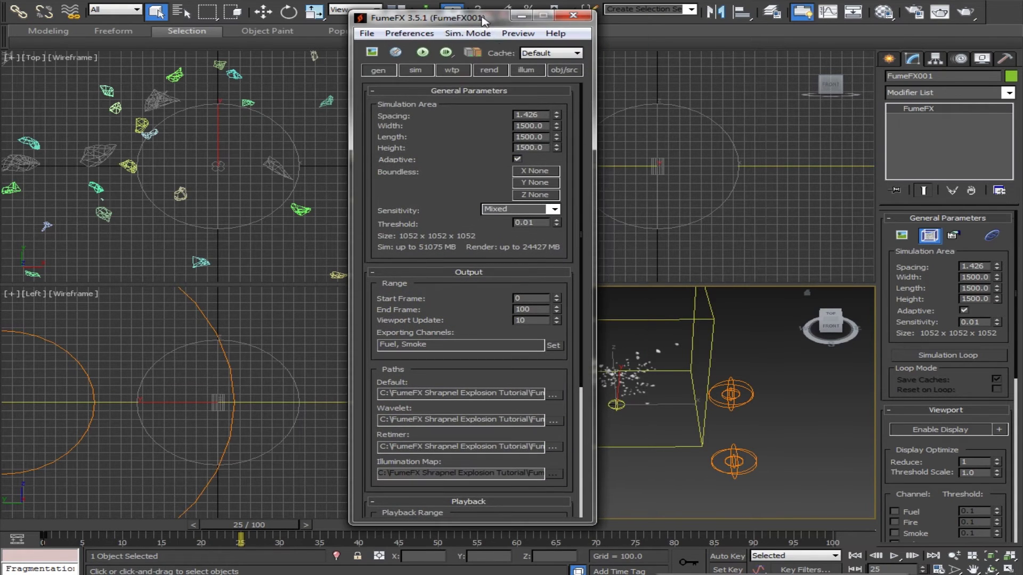
pyautogui.click(562, 70)
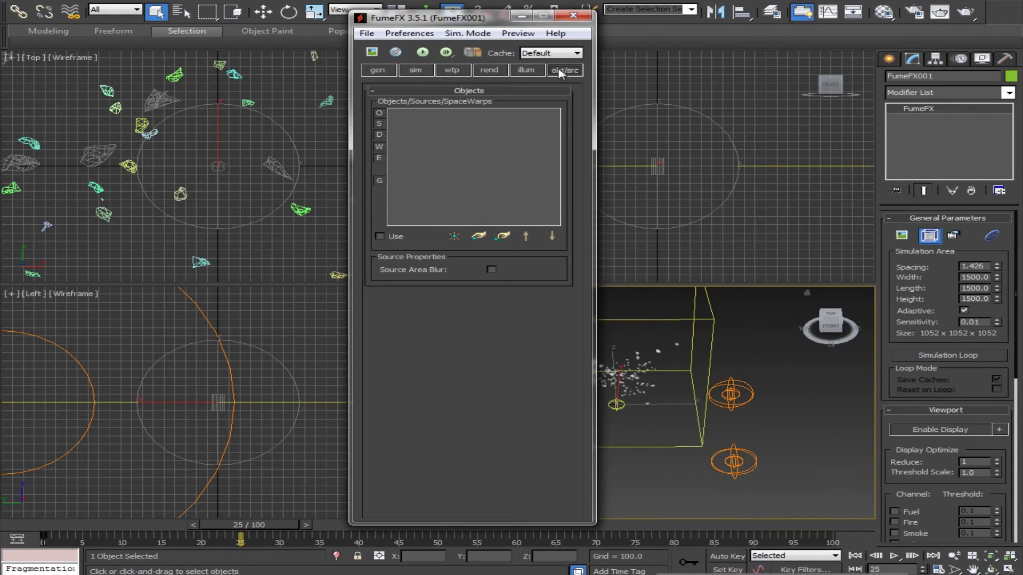
pyautogui.click(478, 237)
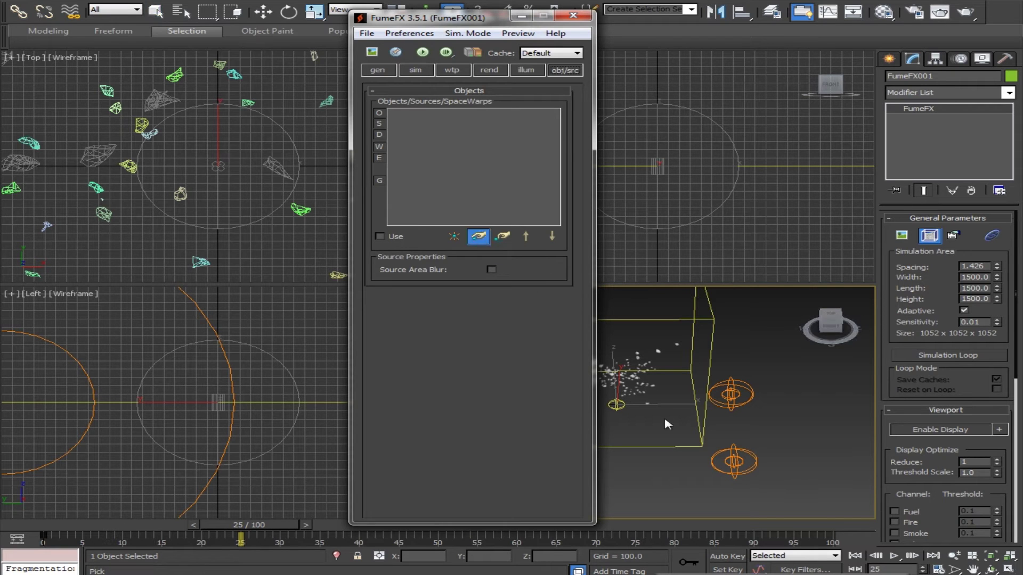
pyautogui.click(730, 394)
pyautogui.click(479, 237)
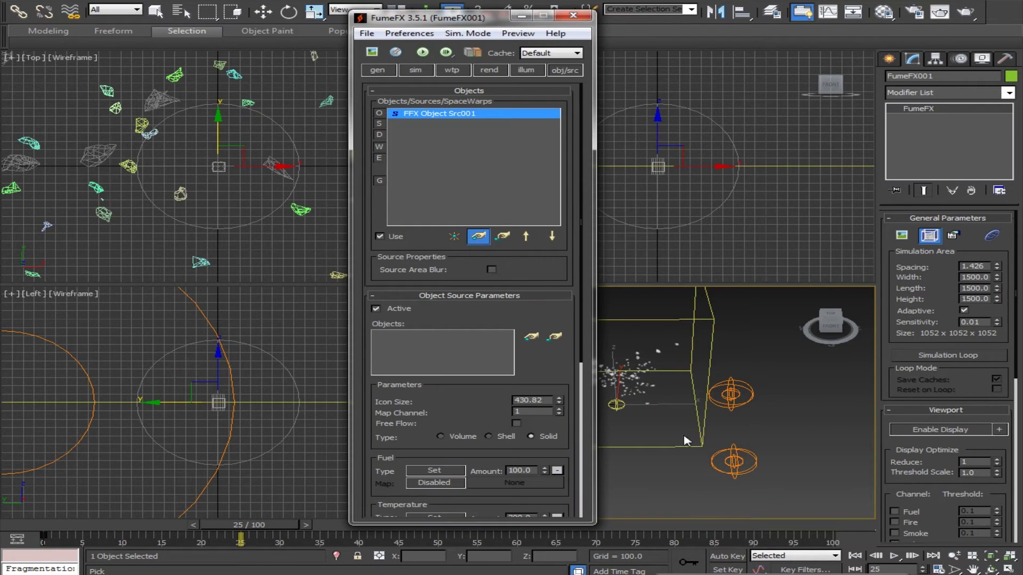
pyautogui.click(732, 461)
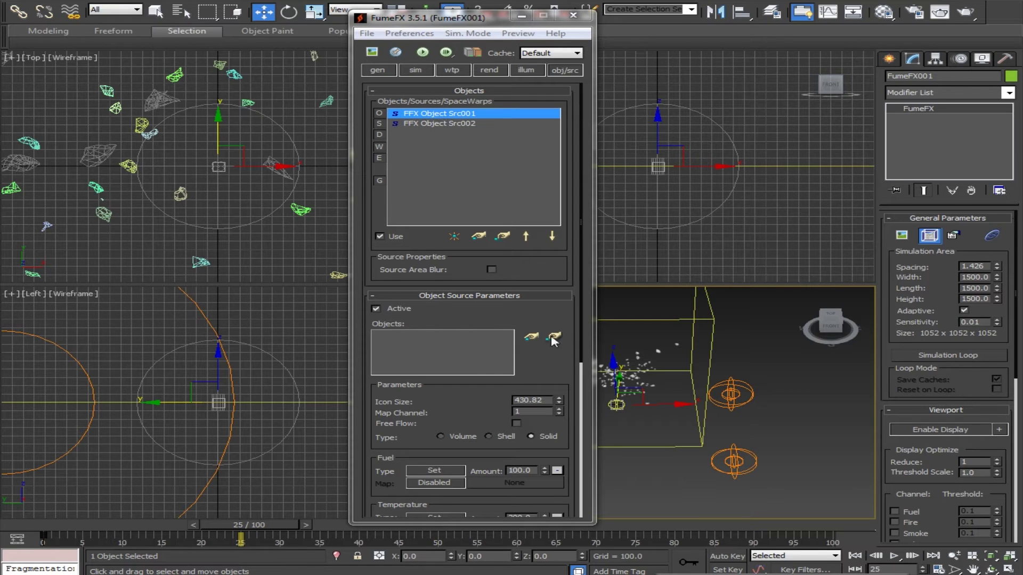
# - Try to assign all Sphere001 fragments as the objects of FFX Object Src001
pyautogui.click(531, 337)
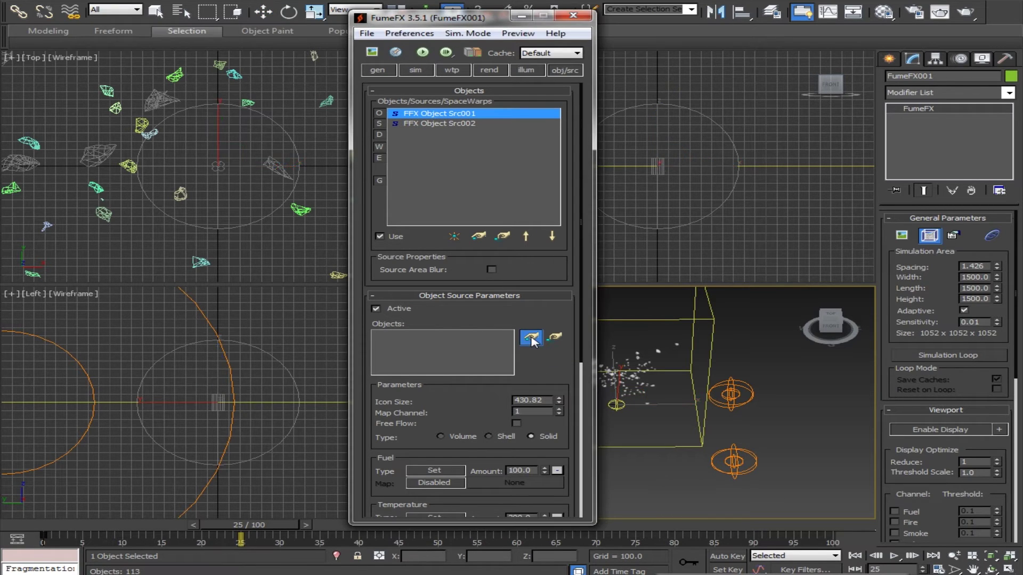
pyautogui.click(180, 11)
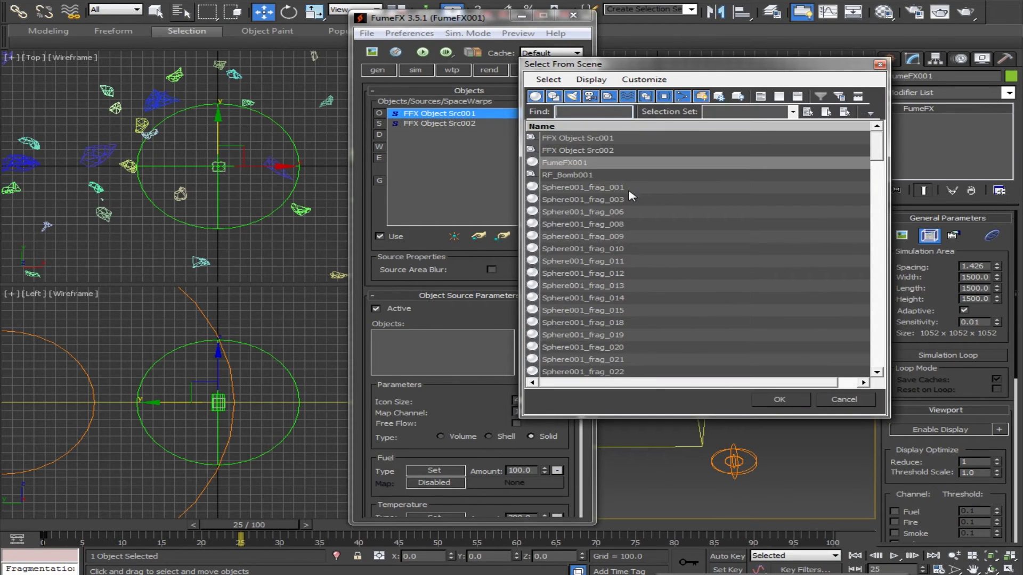
pyautogui.click(612, 187)
pyautogui.moveTo(631, 192); pyautogui.dragTo(626, 240)
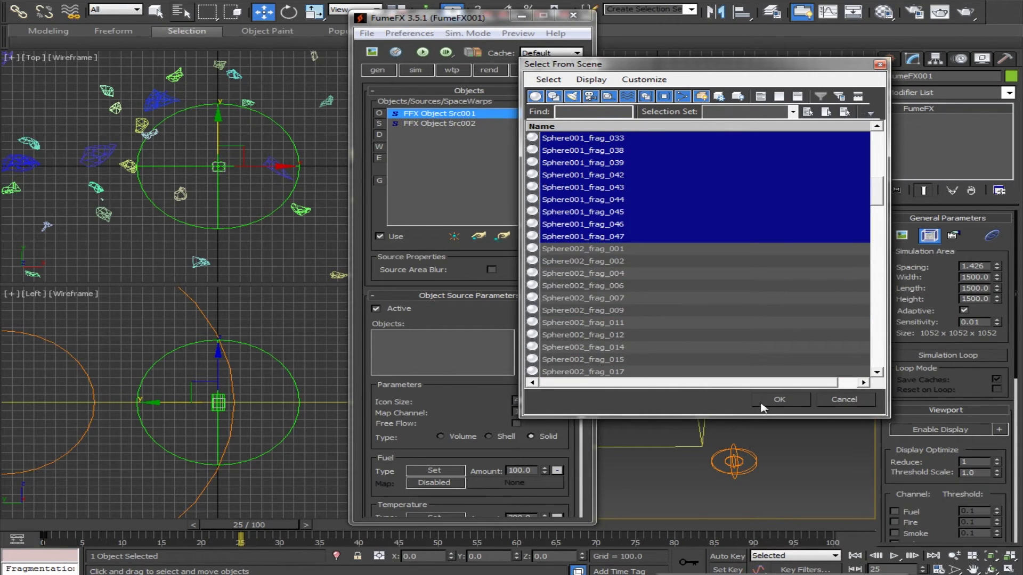
pyautogui.click(776, 400)
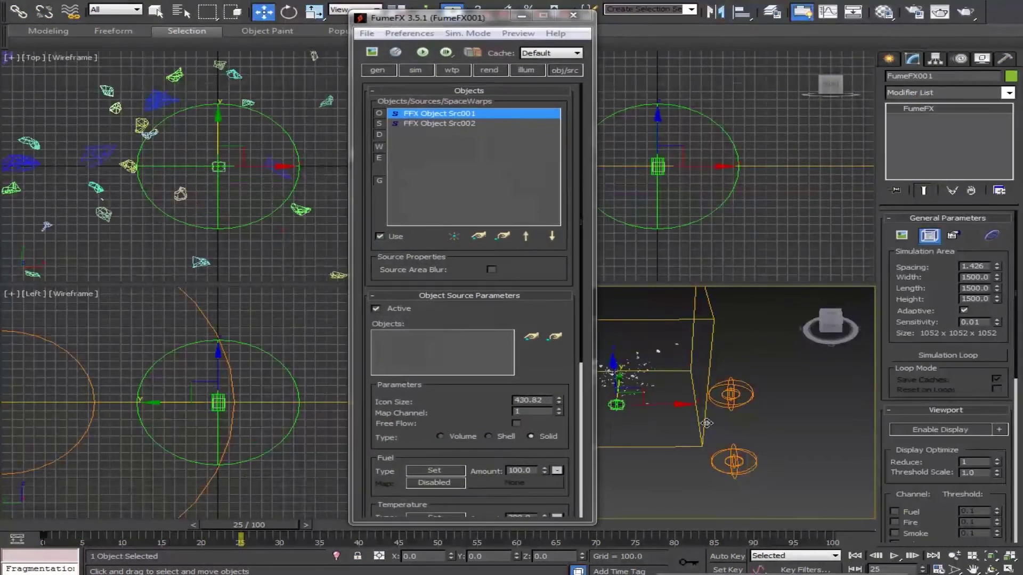
# - Assign all Sphere002 fragments as the objects of FFX Object Src002
pyautogui.click(451, 124)
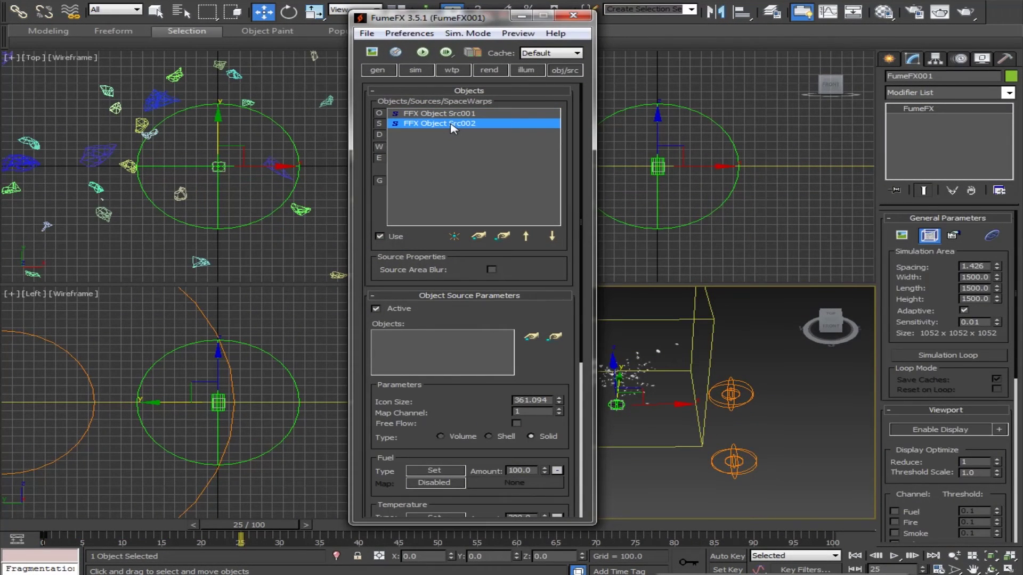
pyautogui.click(531, 337)
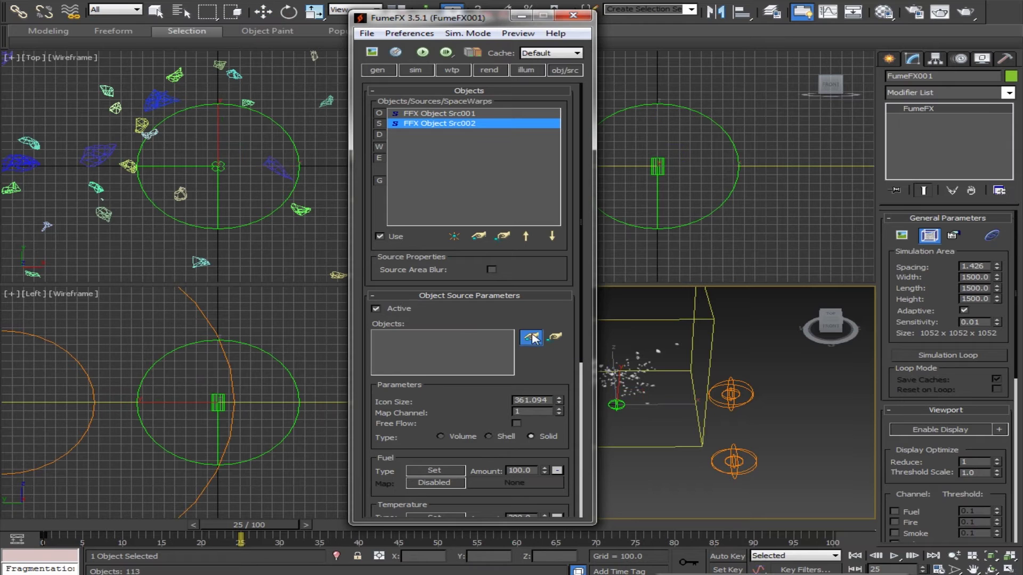
pyautogui.click(159, 11)
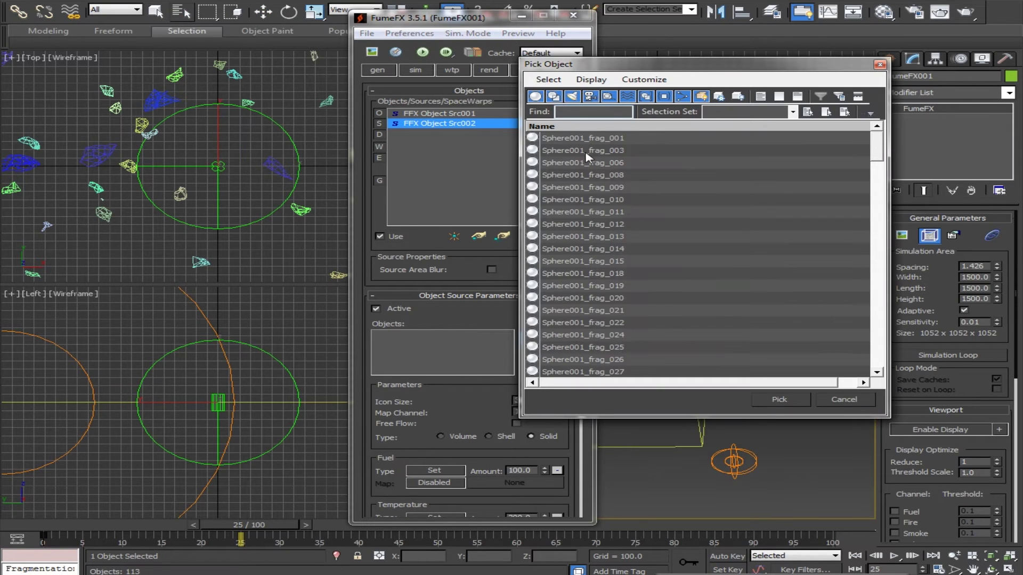
pyautogui.moveTo(874, 152); pyautogui.dragTo(872, 198)
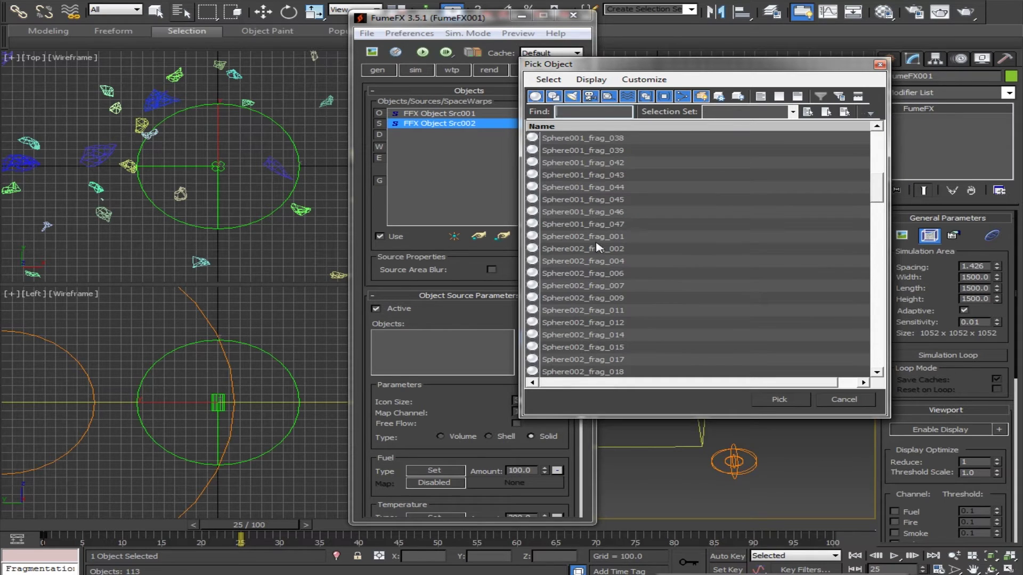
pyautogui.moveTo(595, 241); pyautogui.dragTo(614, 415)
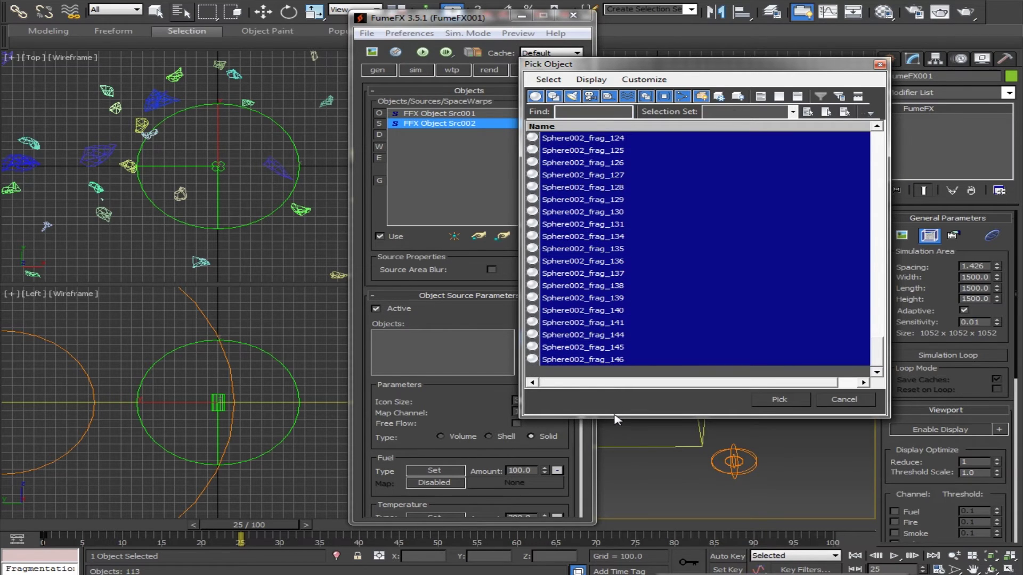
pyautogui.click(779, 401)
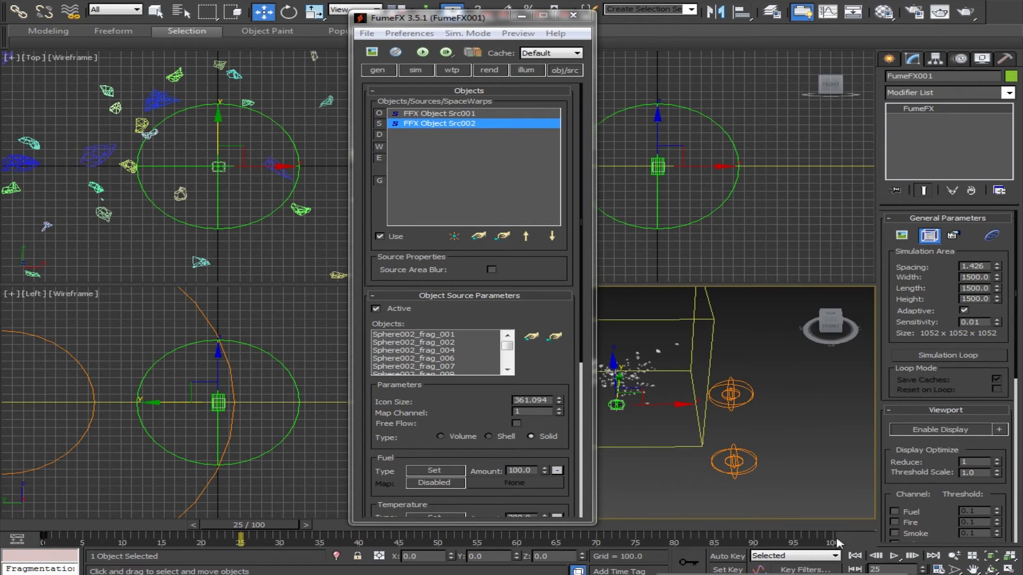
# - Set the scene's animation length to 90 frames
pyautogui.click(936, 569)
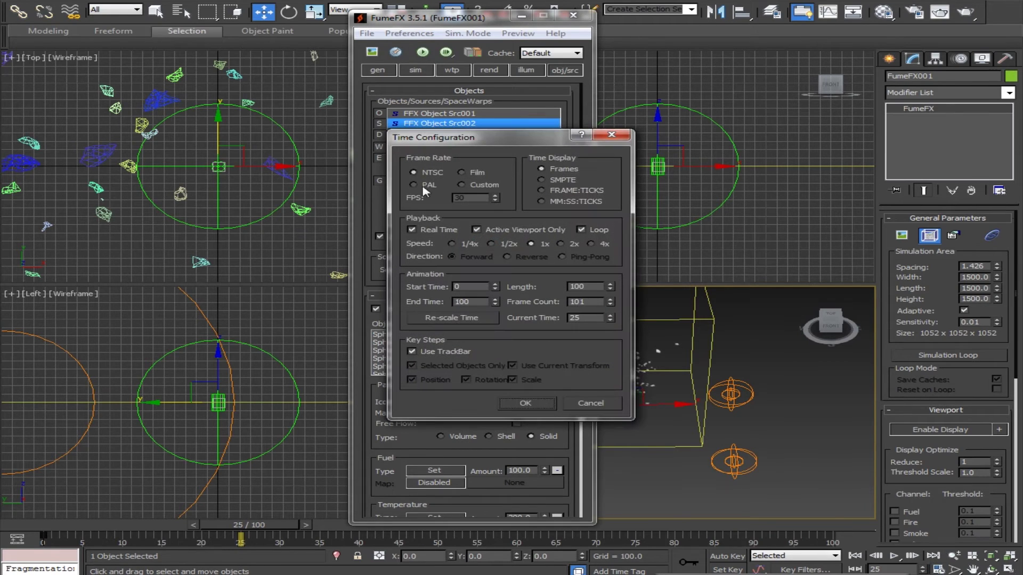
pyautogui.moveTo(596, 287); pyautogui.dragTo(524, 288)
pyautogui.write('90')
pyautogui.press('Return')
pyautogui.click(548, 409)
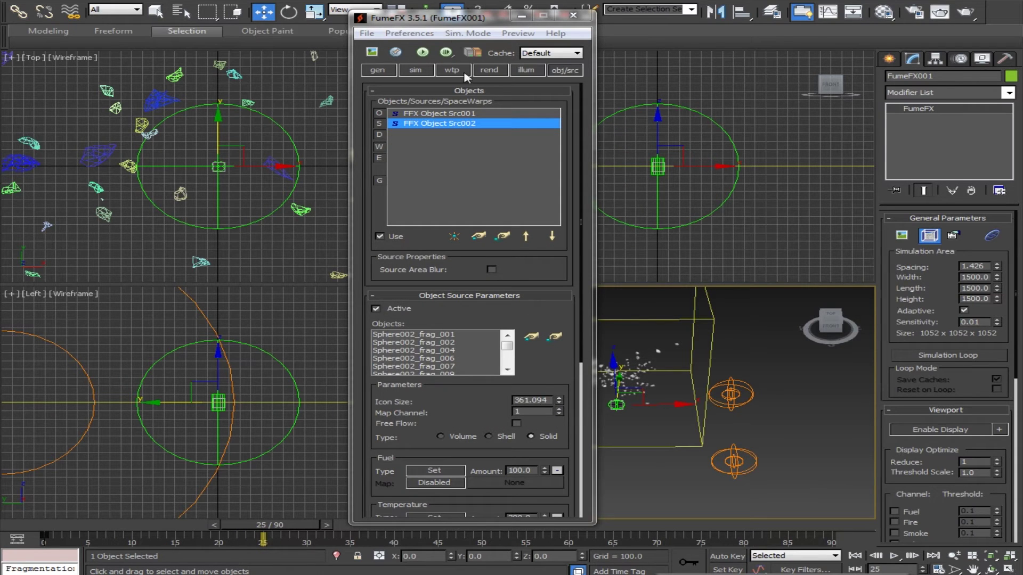
# - Return the timeline to frame 0 and hide all sphere fragments together with the RF Bomb
pyautogui.moveTo(458, 18); pyautogui.dragTo(253, 7)
pyautogui.moveTo(831, 327); pyautogui.dragTo(832, 318)
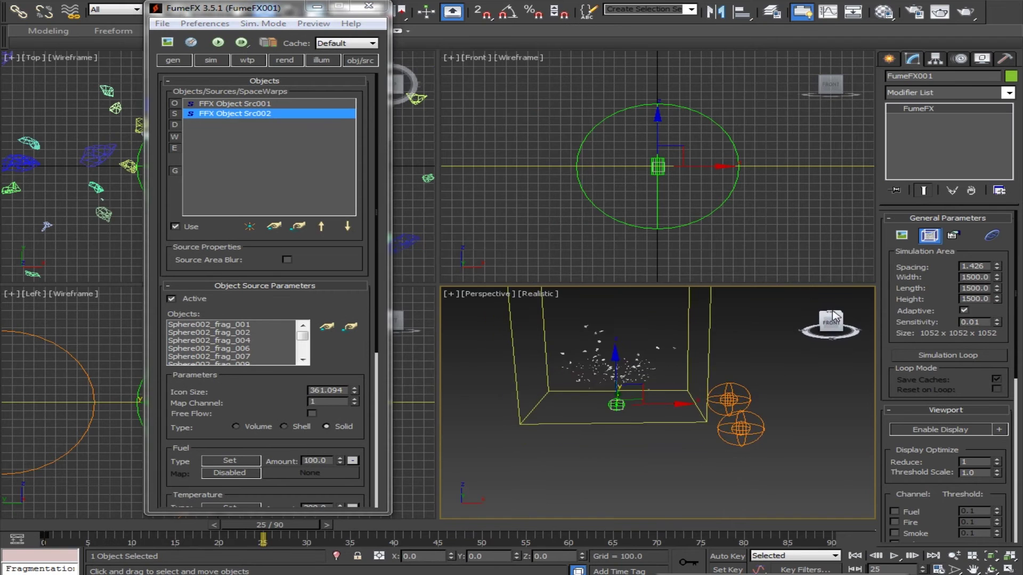
pyautogui.scroll(3, 601, 404)
pyautogui.moveTo(601, 404); pyautogui.dragTo(605, 445, button='middle')
pyautogui.scroll(2, 602, 443)
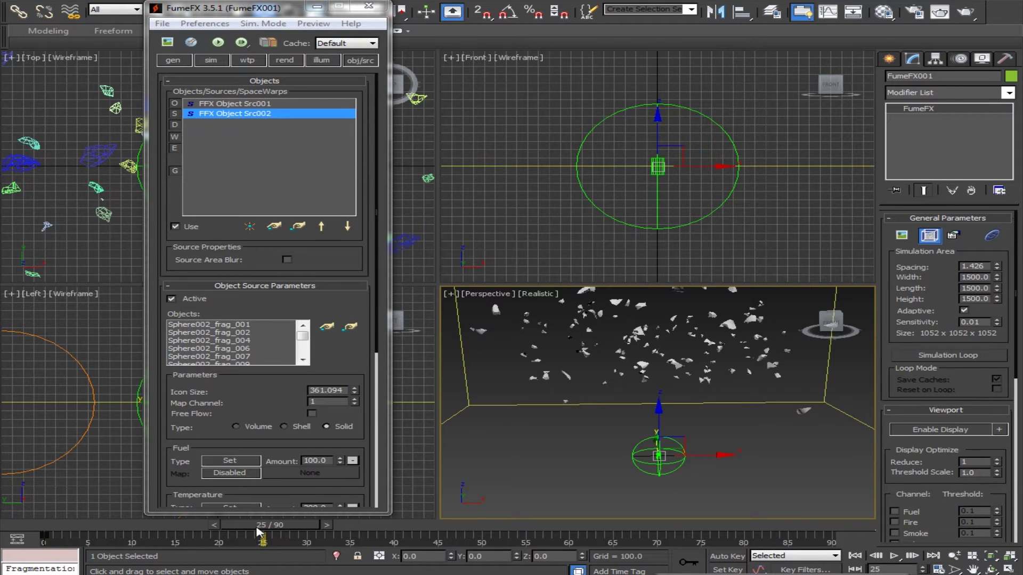
pyautogui.moveTo(259, 531); pyautogui.dragTo(48, 528)
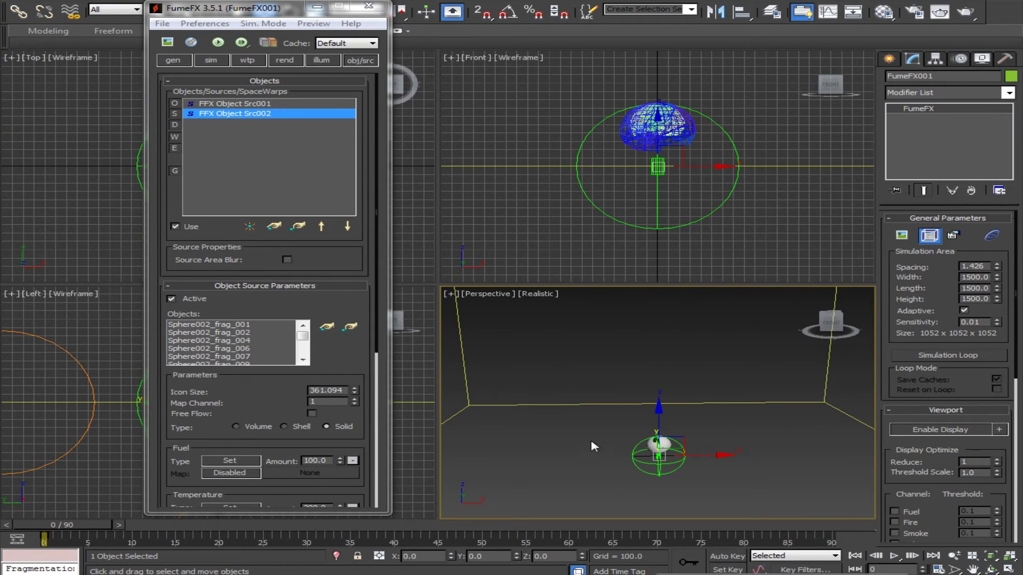
pyautogui.moveTo(630, 448); pyautogui.dragTo(752, 493)
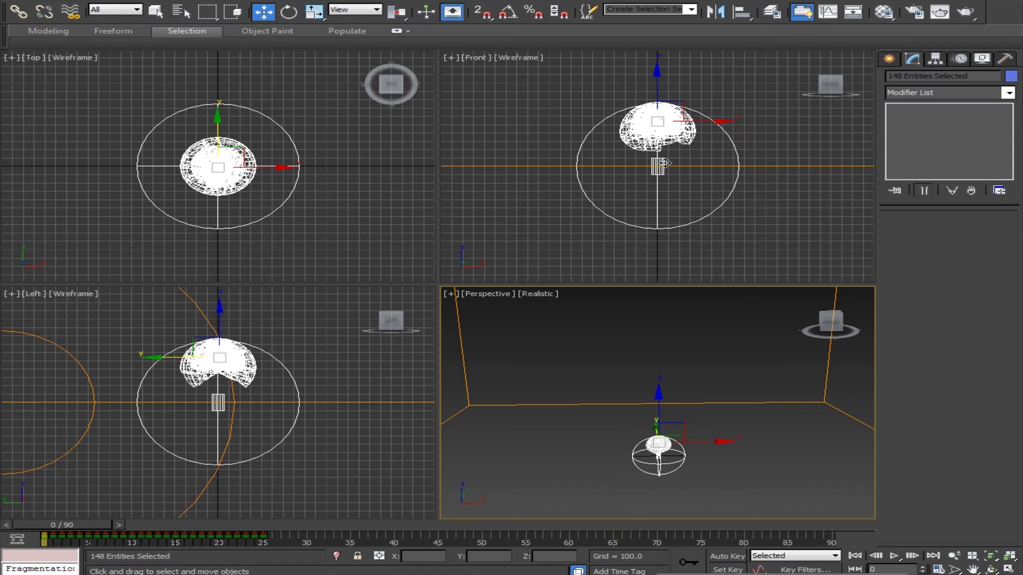
pyautogui.rightClick(632, 136)
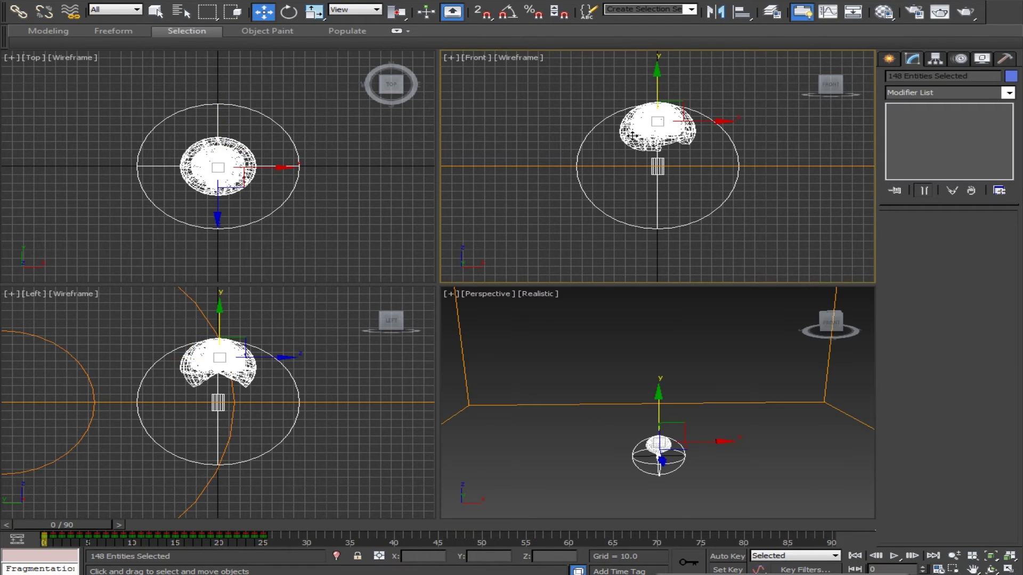
pyautogui.rightClick(632, 136)
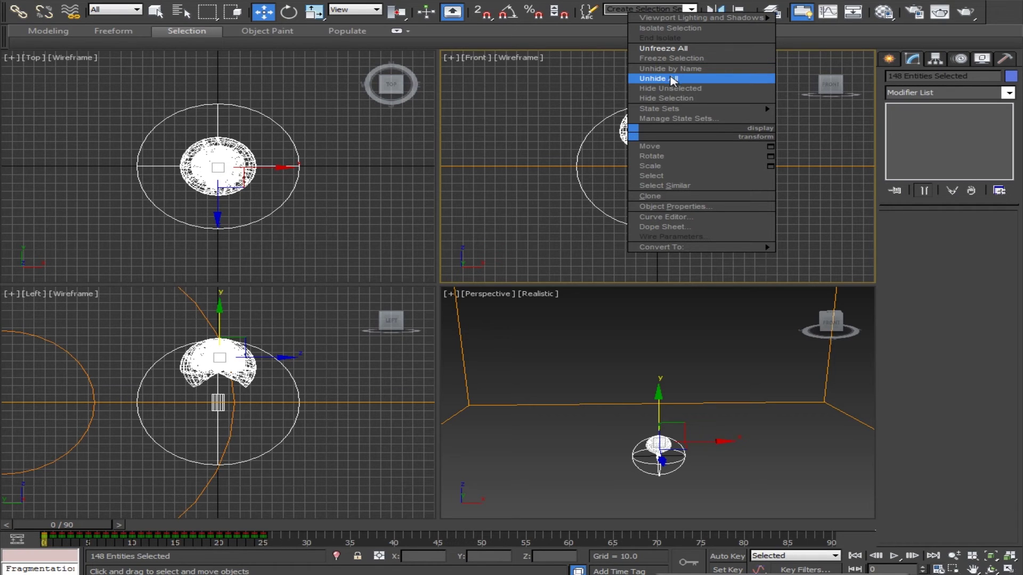
pyautogui.click(671, 100)
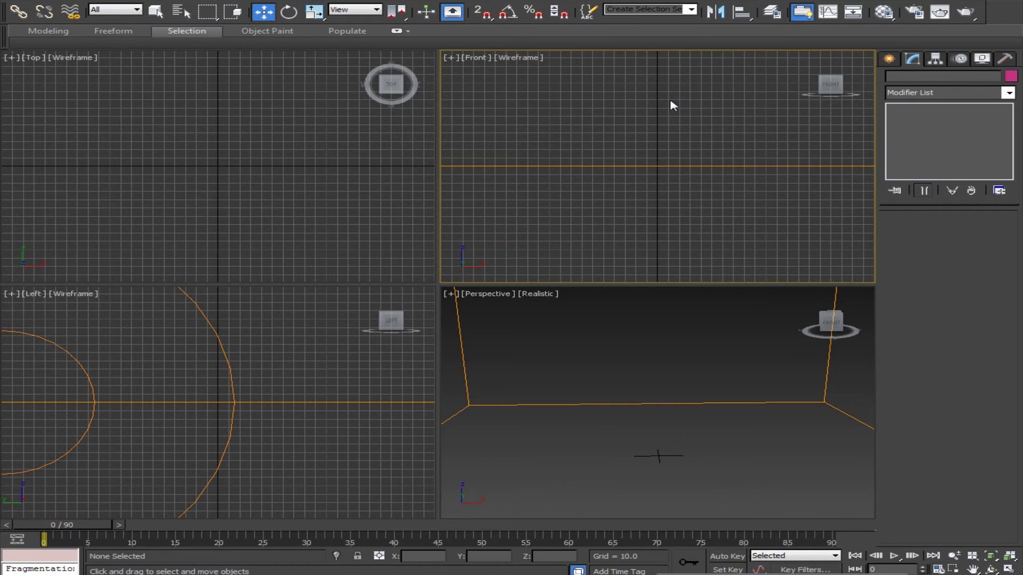
# - Reselect the FumeFX grid and use Auto Key to animate FFX Object Src001's fuel amount from 100 at frame 0 to 0 at frame 15
pyautogui.doubleClick(765, 406)
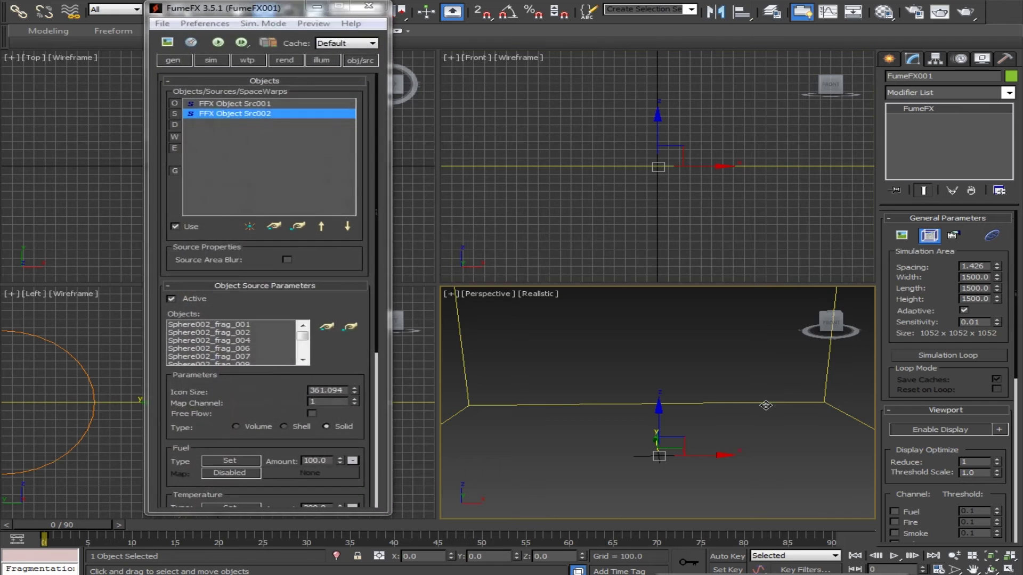
pyautogui.click(367, 62)
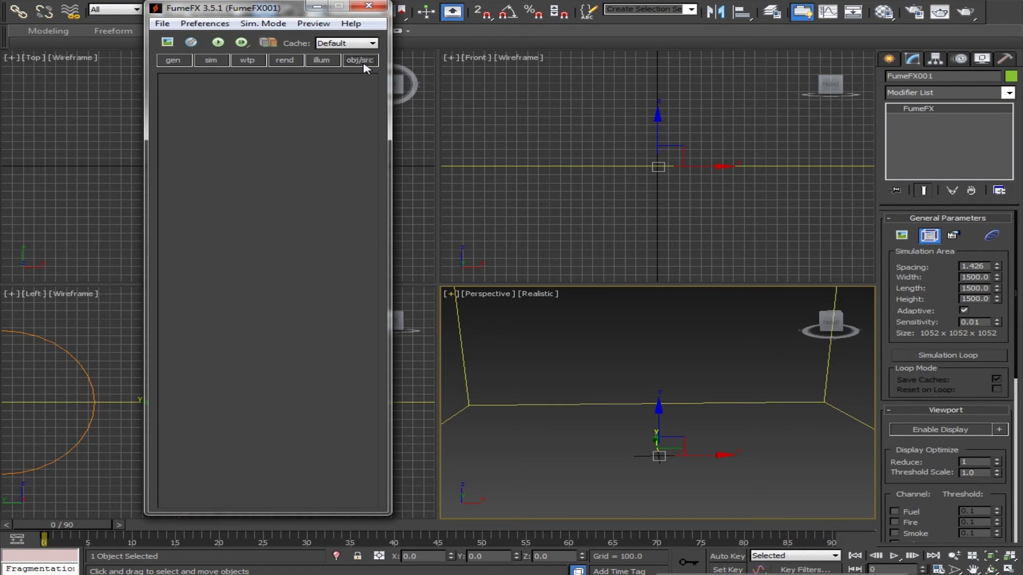
pyautogui.click(264, 103)
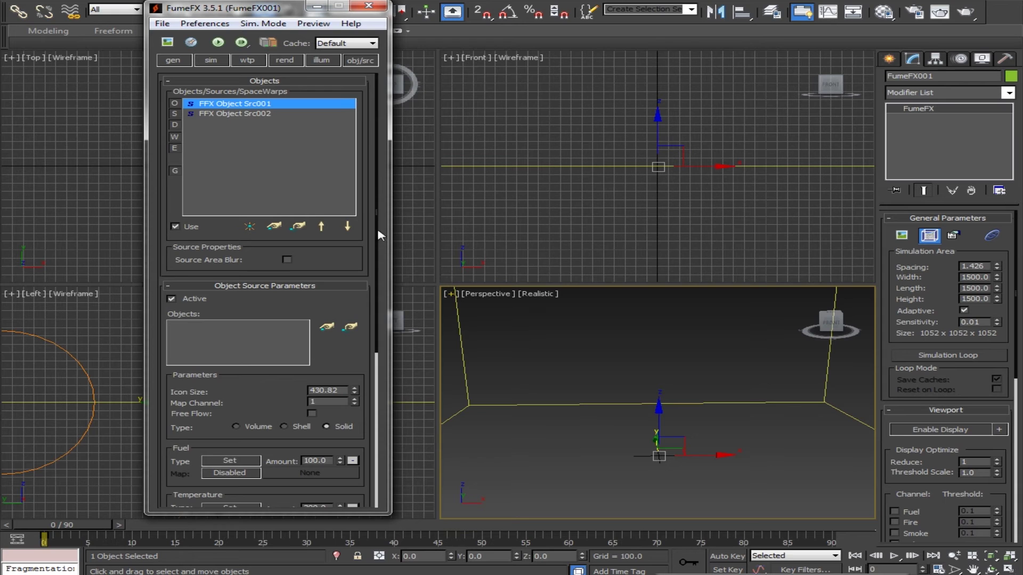
pyautogui.moveTo(377, 234); pyautogui.dragTo(386, 339)
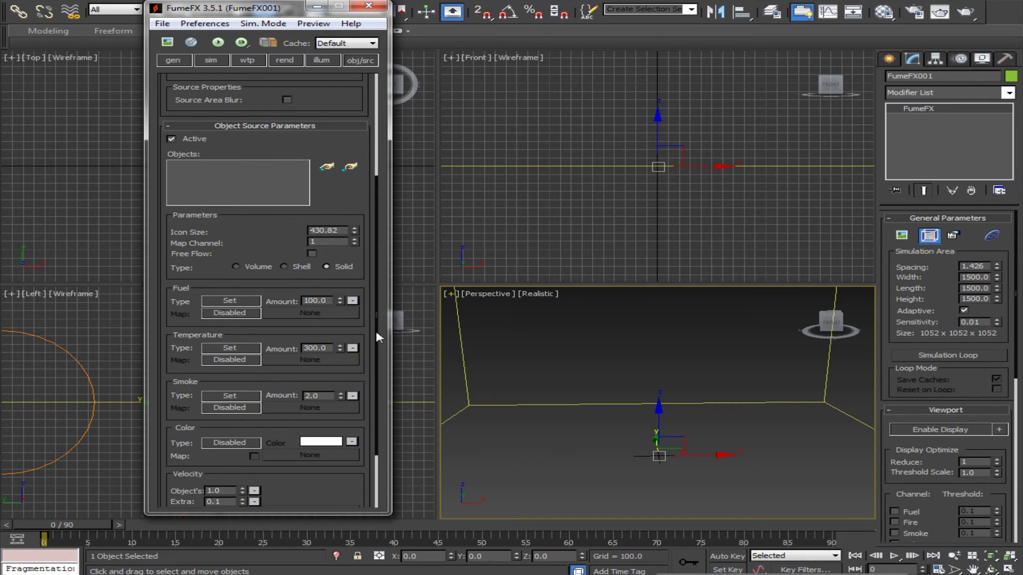
pyautogui.doubleClick(329, 301)
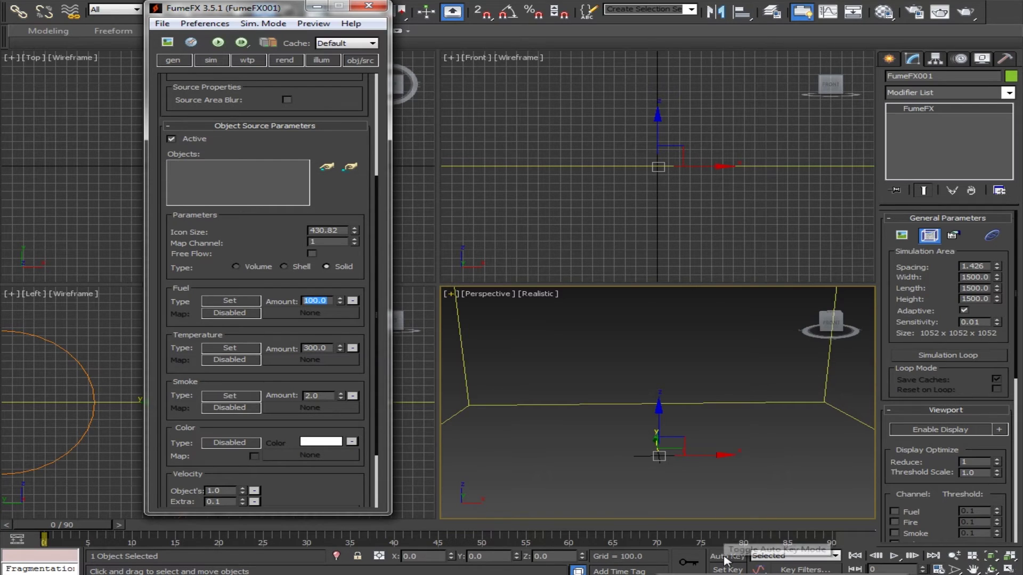
pyautogui.click(727, 557)
pyautogui.click(340, 303)
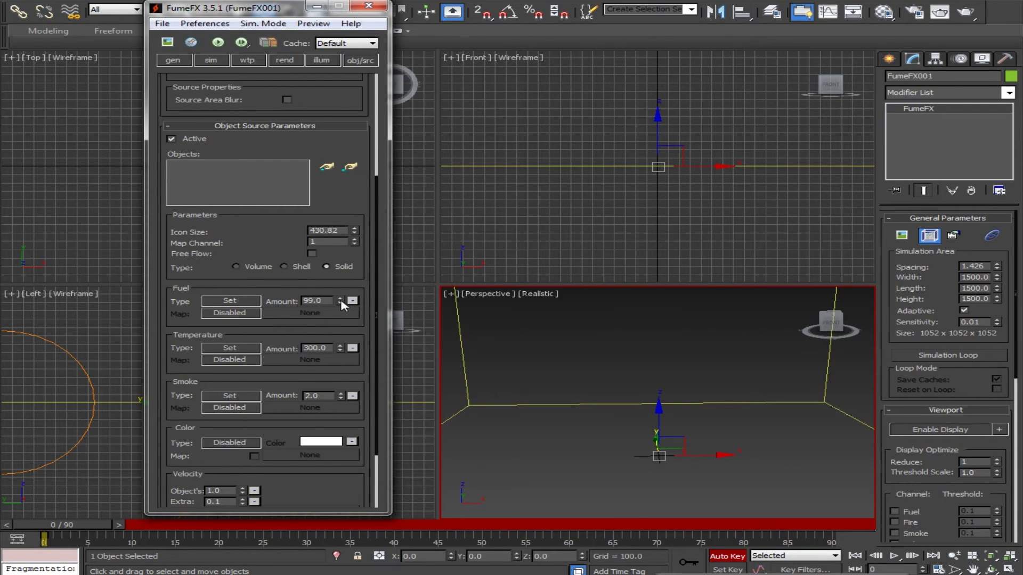
pyautogui.click(339, 298)
pyautogui.moveTo(79, 529); pyautogui.dragTo(203, 529)
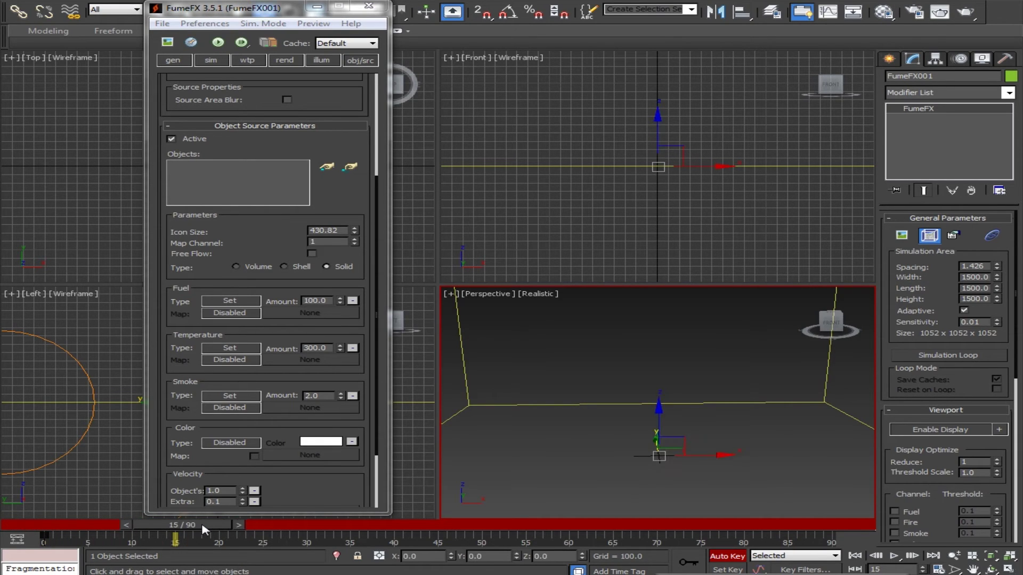
pyautogui.moveTo(326, 301); pyautogui.dragTo(278, 305)
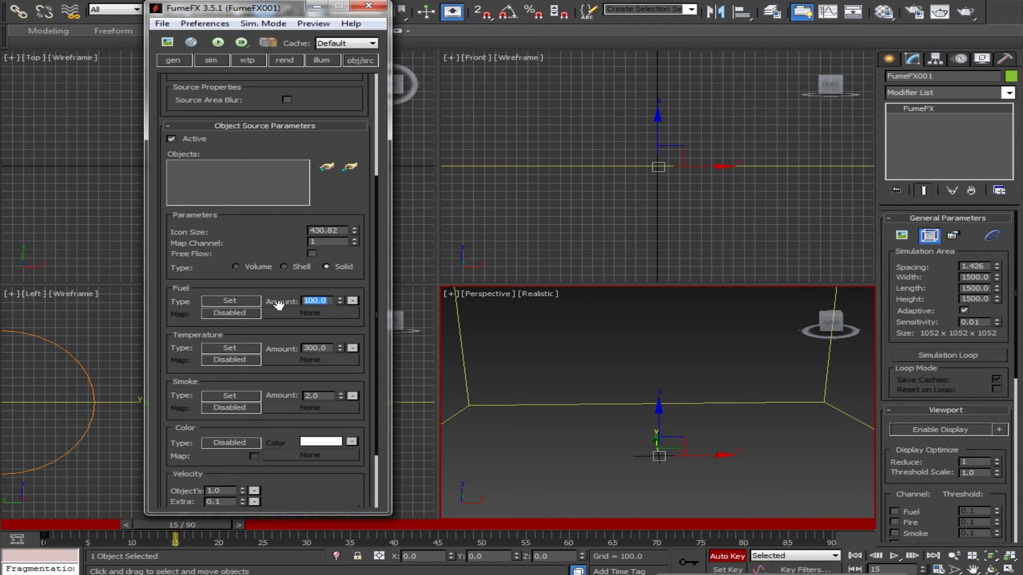
pyautogui.write('0')
# - Animate the smoke amount of FFX Object Src001 from 2.1 at frame 0 to 0 at frame 20
pyautogui.moveTo(201, 530); pyautogui.dragTo(81, 525)
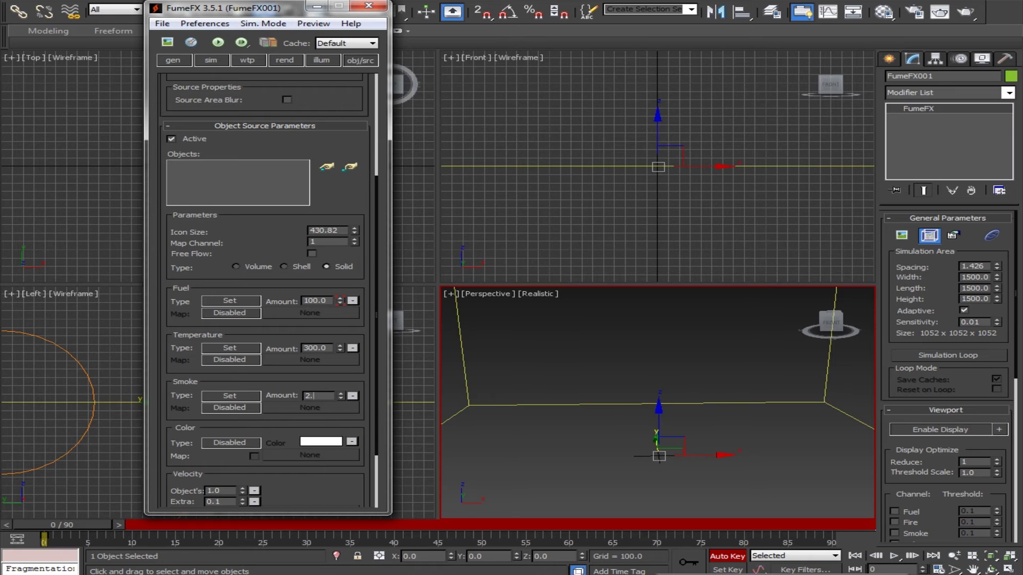
pyautogui.moveTo(105, 530); pyautogui.dragTo(264, 527)
pyautogui.doubleClick(312, 395)
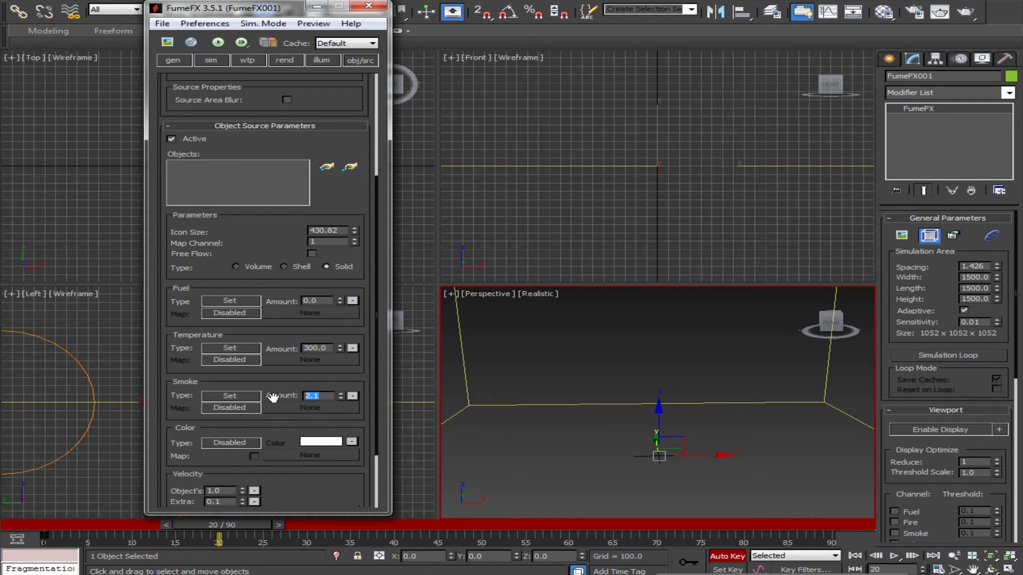
pyautogui.write('0')
# - Select the object source holding the Sphere002 fragments and animate its fuel amount from 100 at frame 0 to 0 at frame 10
pyautogui.moveTo(380, 258)
pyautogui.mouseDown()
pyautogui.moveTo(381, 149)
pyautogui.moveTo(377, 272)
pyautogui.mouseUp()
pyautogui.click(269, 114)
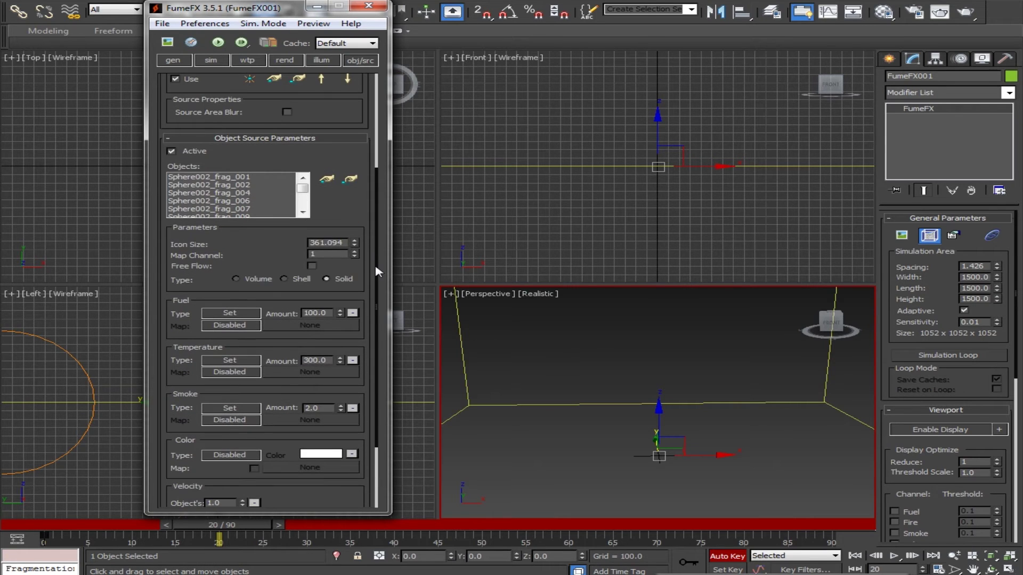
pyautogui.moveTo(254, 527); pyautogui.dragTo(8, 517)
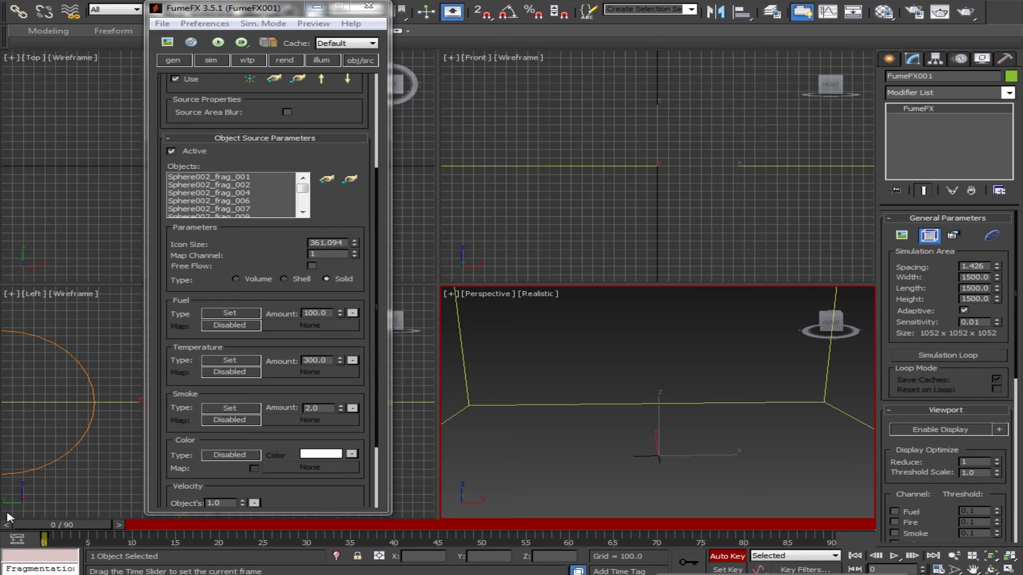
pyautogui.click(340, 315)
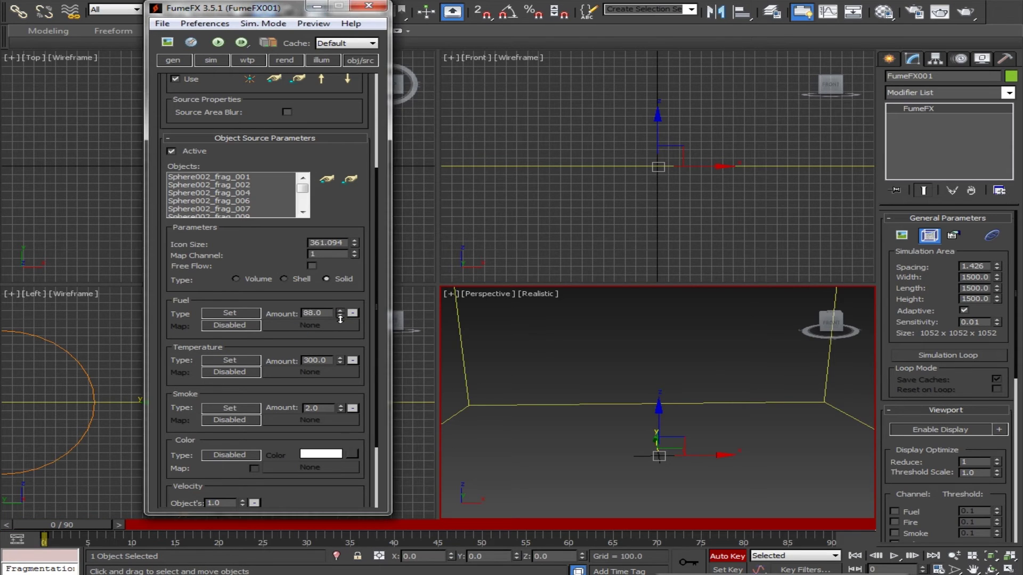
pyautogui.click(340, 310)
pyautogui.moveTo(76, 530); pyautogui.dragTo(160, 530)
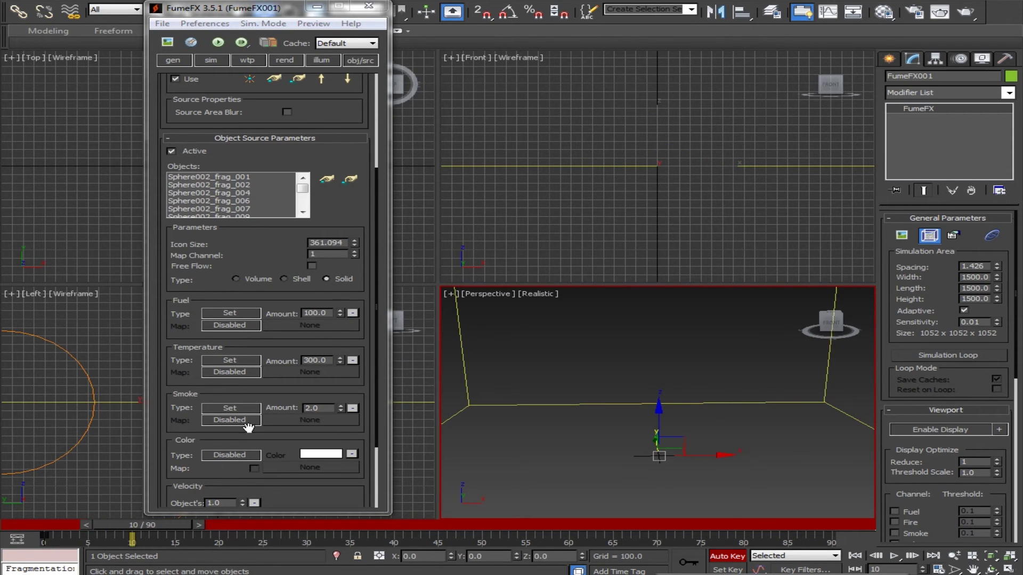
pyautogui.moveTo(326, 315); pyautogui.dragTo(243, 327)
pyautogui.write('0')
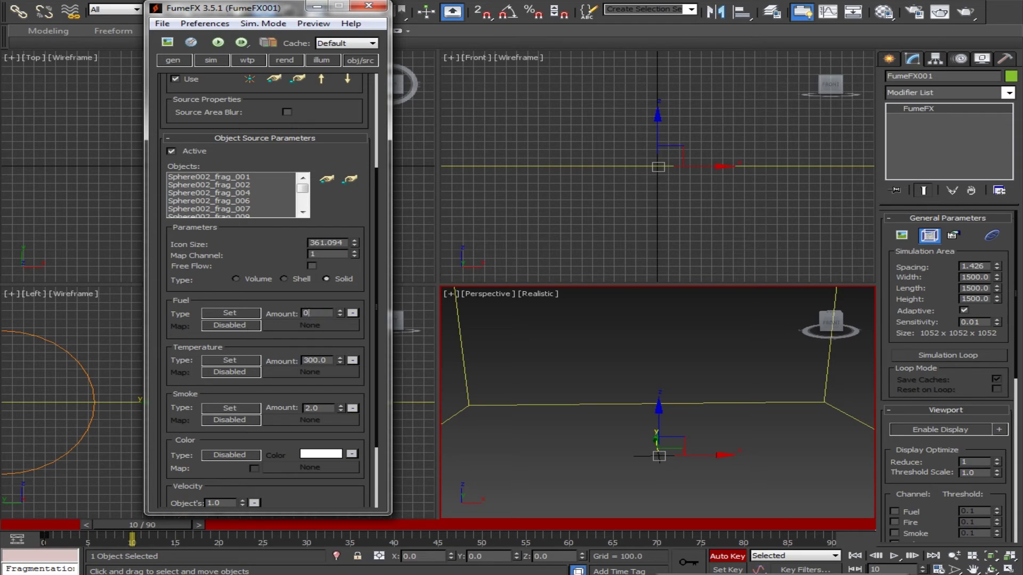
# - Animate the same source's smoke amount from 3 at frame 0 to 0.2 at frame 15, then turn off Auto Key
pyautogui.moveTo(328, 407); pyautogui.dragTo(261, 412)
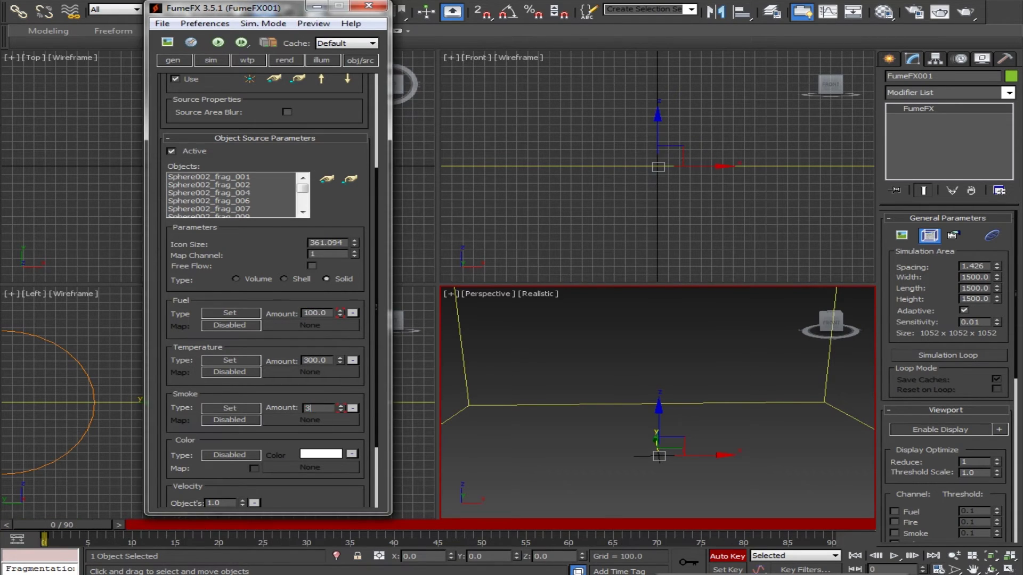
pyautogui.moveTo(80, 525); pyautogui.dragTo(202, 526)
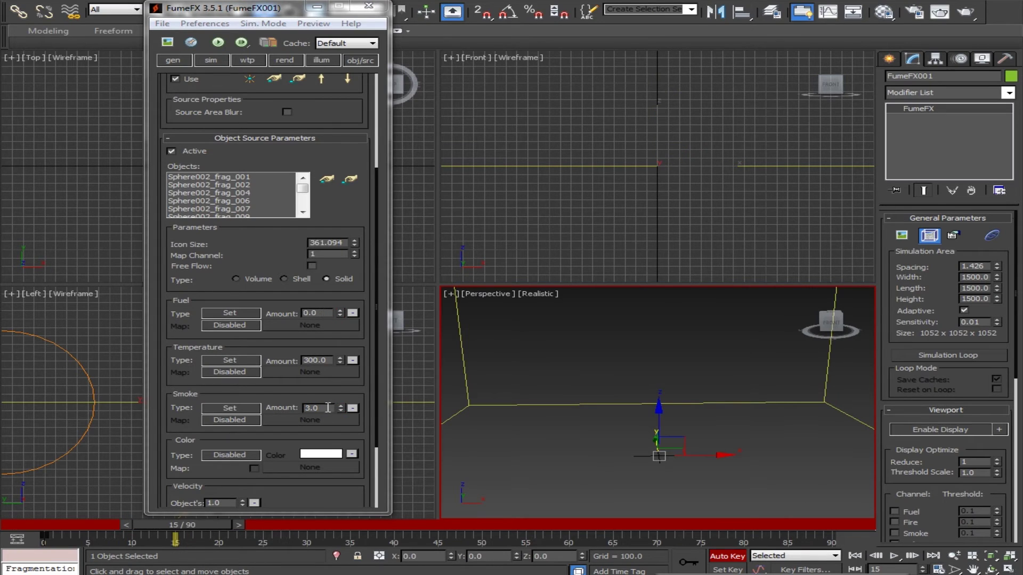
pyautogui.moveTo(327, 408); pyautogui.dragTo(290, 410)
pyautogui.write('0.2')
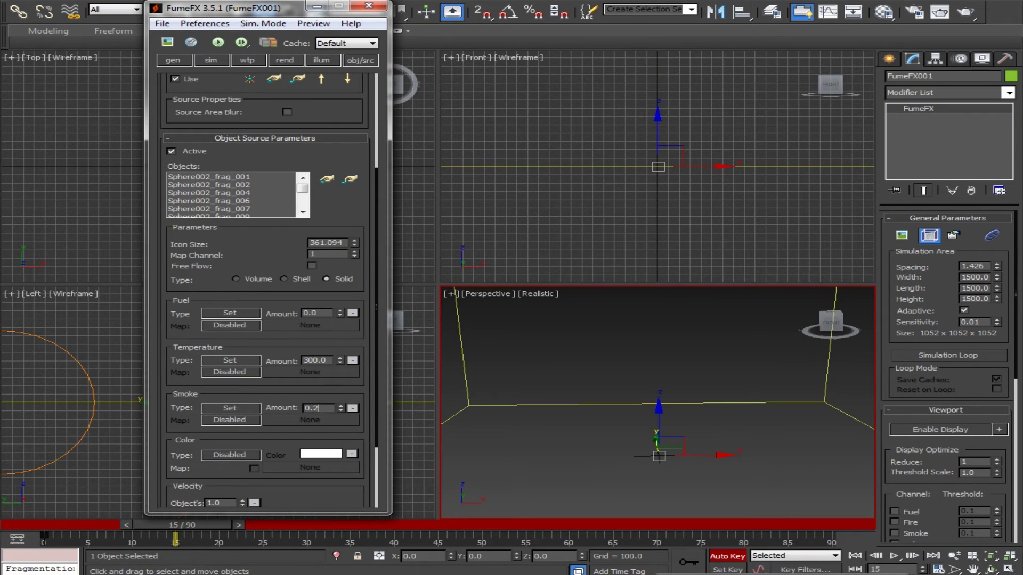
pyautogui.click(720, 556)
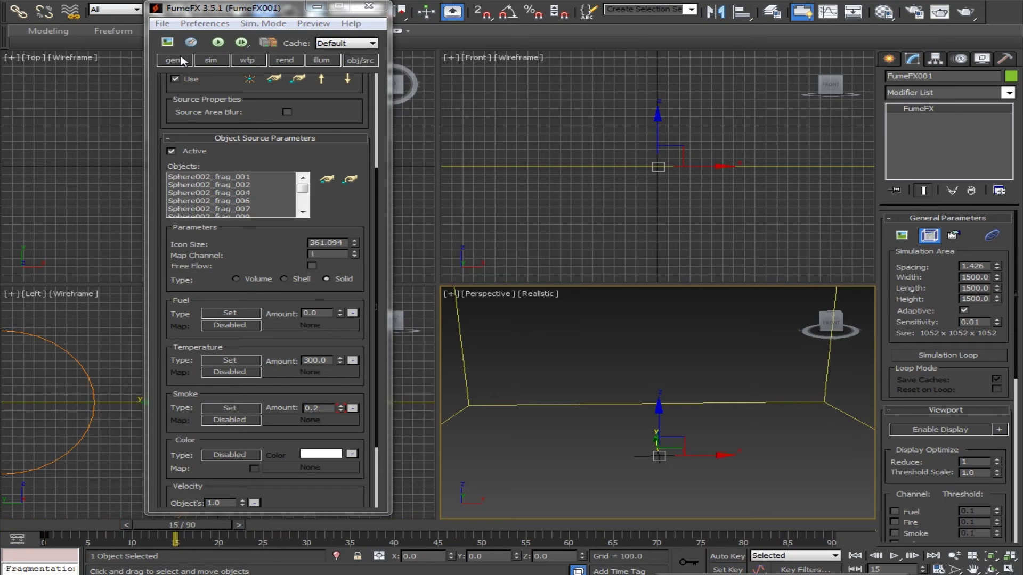
# - Set the FumeFX simulation grid spacing to 4.2 in the general parameters
pyautogui.click(173, 60)
pyautogui.click(299, 105)
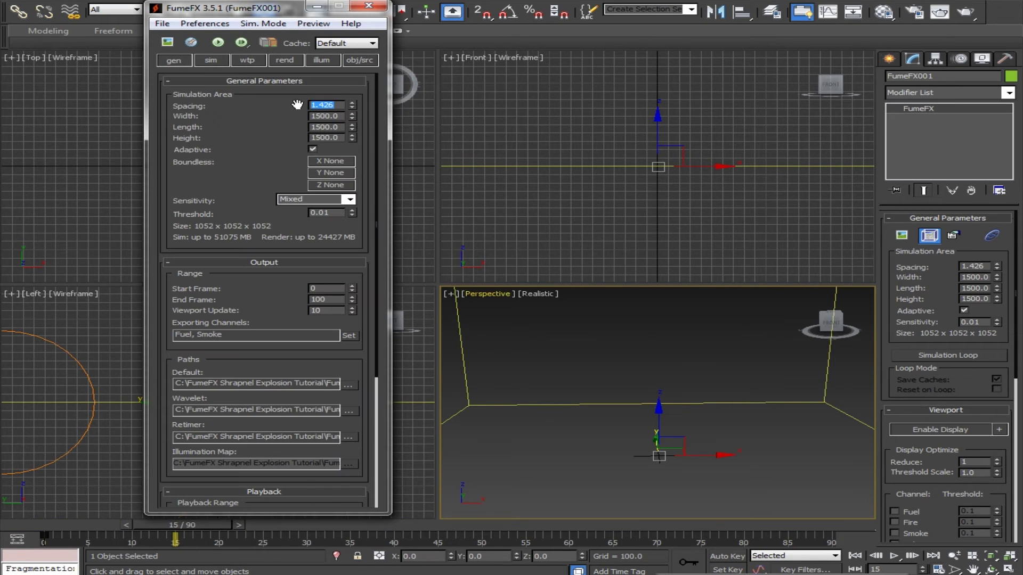
pyautogui.write('4.35')
pyautogui.press('Return')
pyautogui.write('4.2')
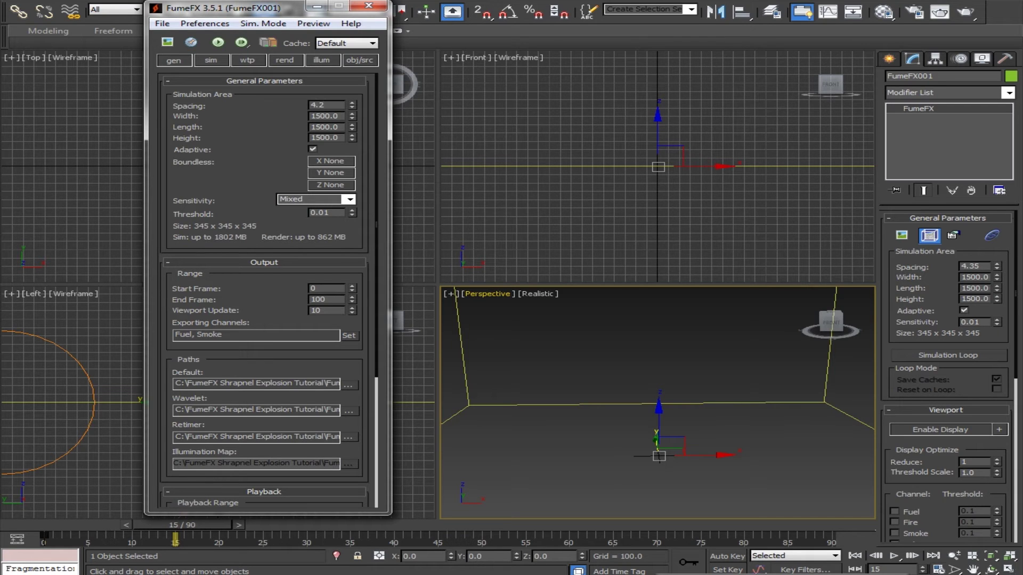
pyautogui.press('Return')
# - Use Auto Key to animate the simulation's maximum iterations from 500 at frame 0 to 200 at frame 90
pyautogui.click(211, 60)
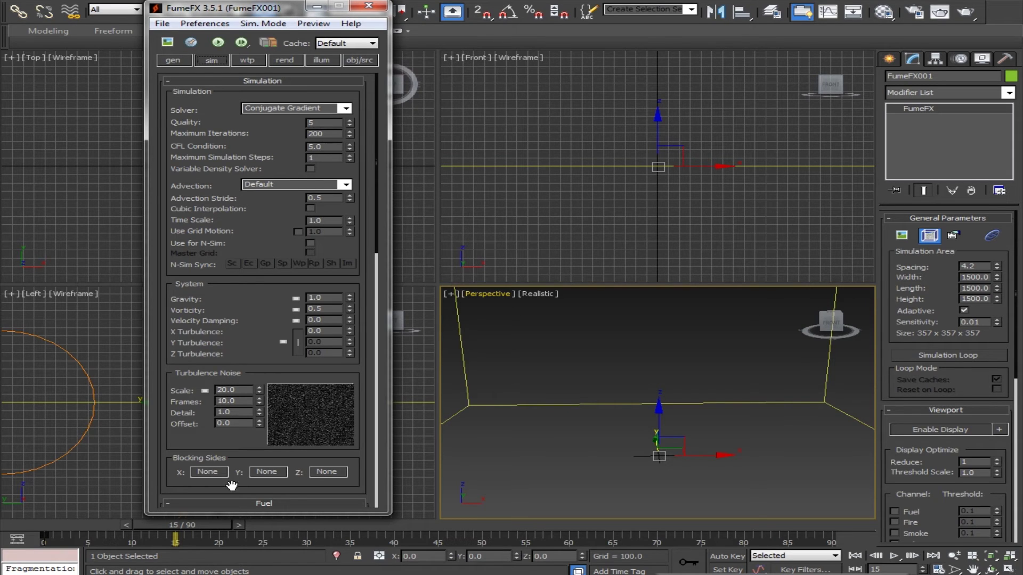
pyautogui.moveTo(182, 526); pyautogui.dragTo(40, 537)
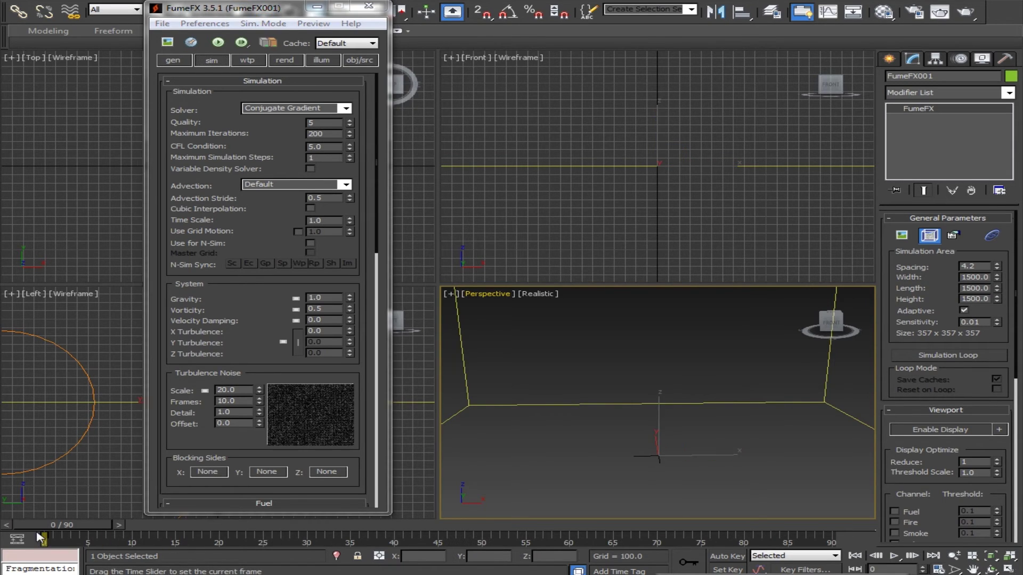
pyautogui.click(720, 557)
pyautogui.click(320, 134)
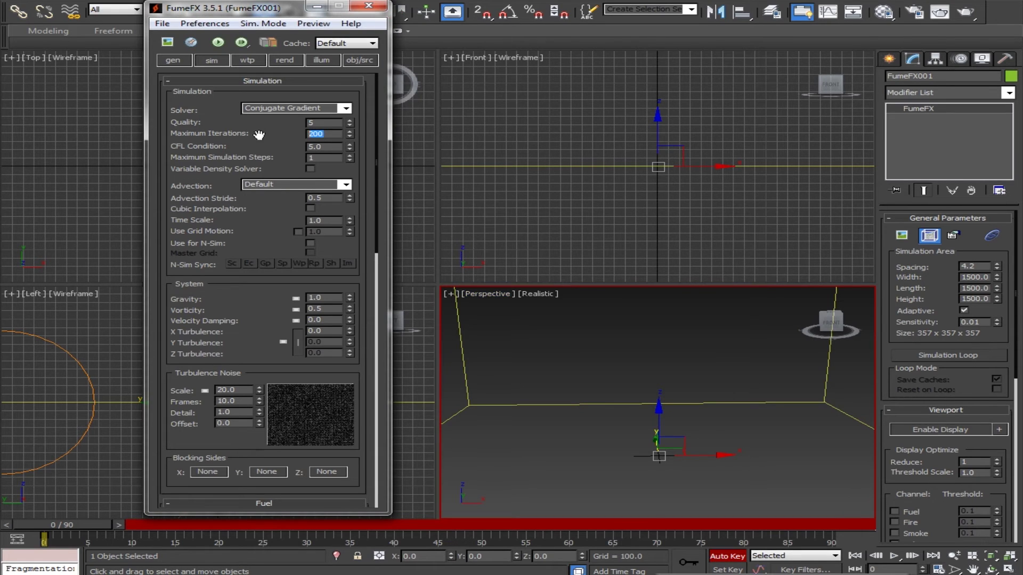
pyautogui.write('50')
pyautogui.moveTo(809, 526); pyautogui.dragTo(885, 520)
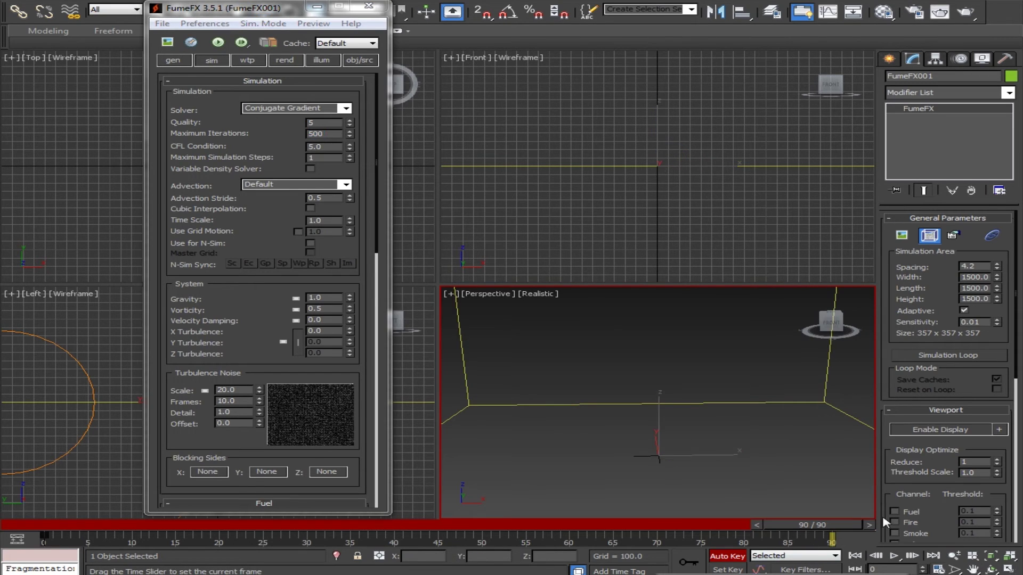
pyautogui.click(321, 133)
pyautogui.write('2')
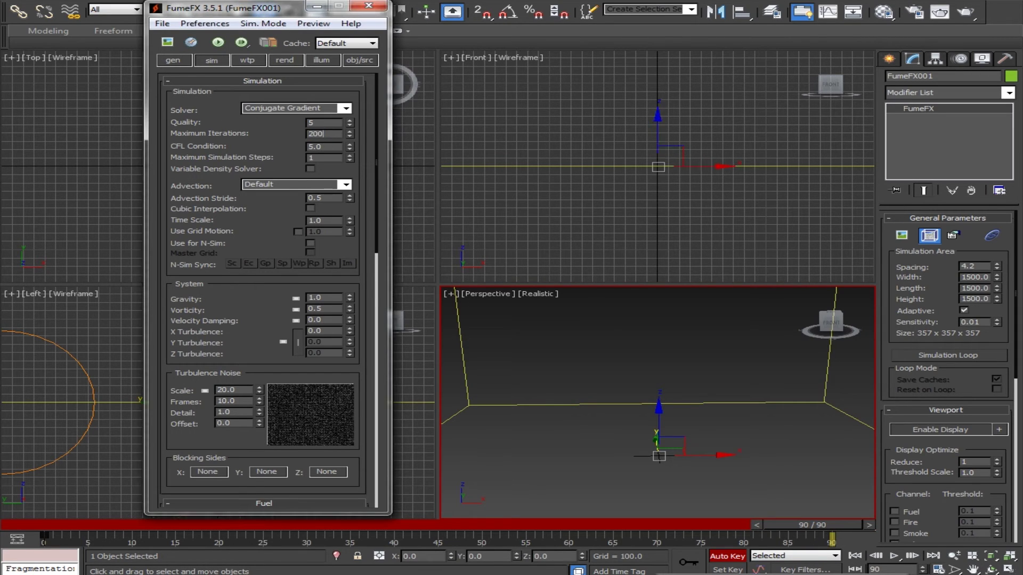
pyautogui.press('Return')
pyautogui.click(731, 554)
# - Set the advection stride to 0.25 and animate the time scale from 2 at frame 0 to 1 at frame 5
pyautogui.moveTo(789, 524); pyautogui.dragTo(80, 525)
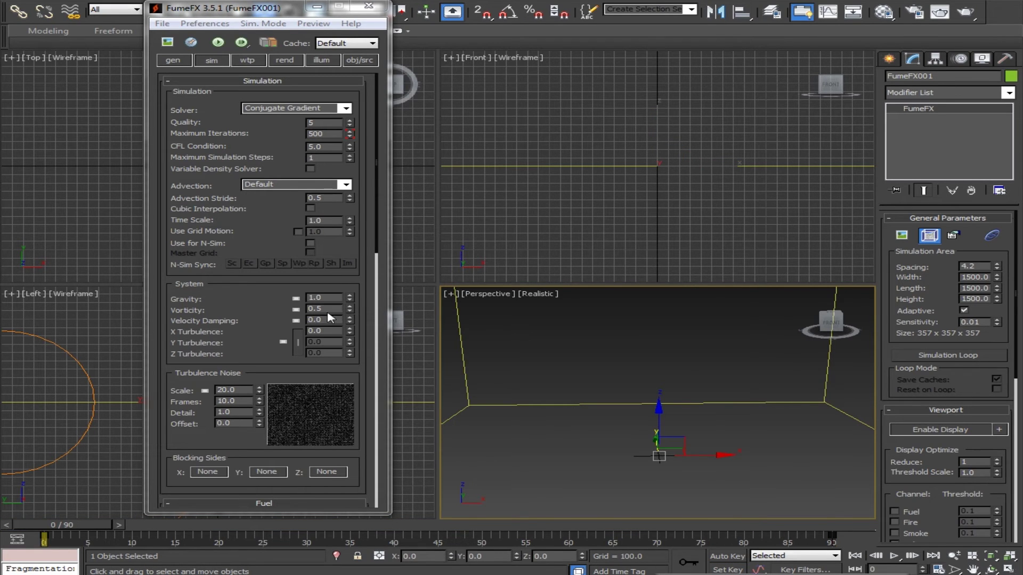
pyautogui.click(319, 198)
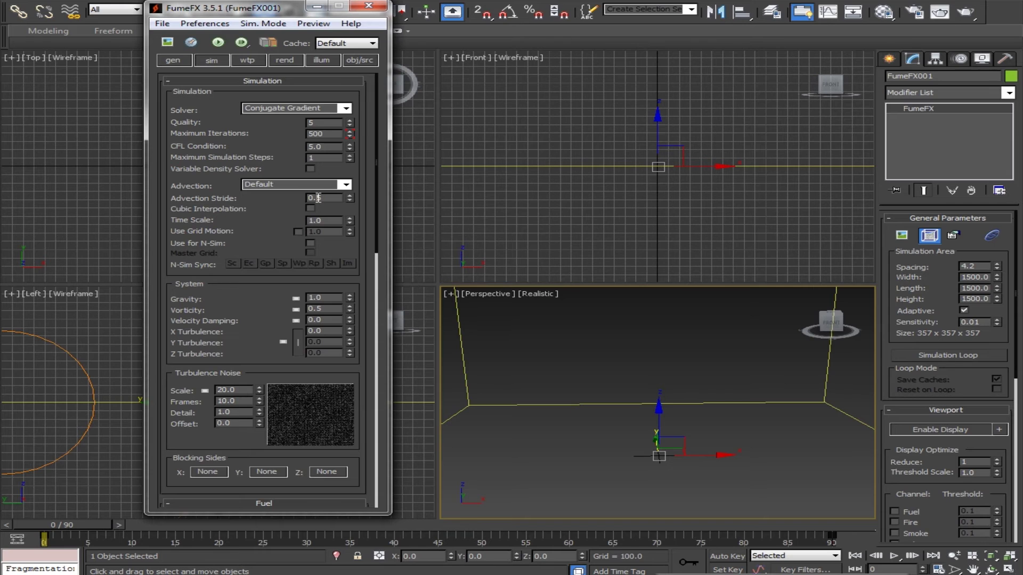
pyautogui.doubleClick(323, 198)
pyautogui.click(727, 555)
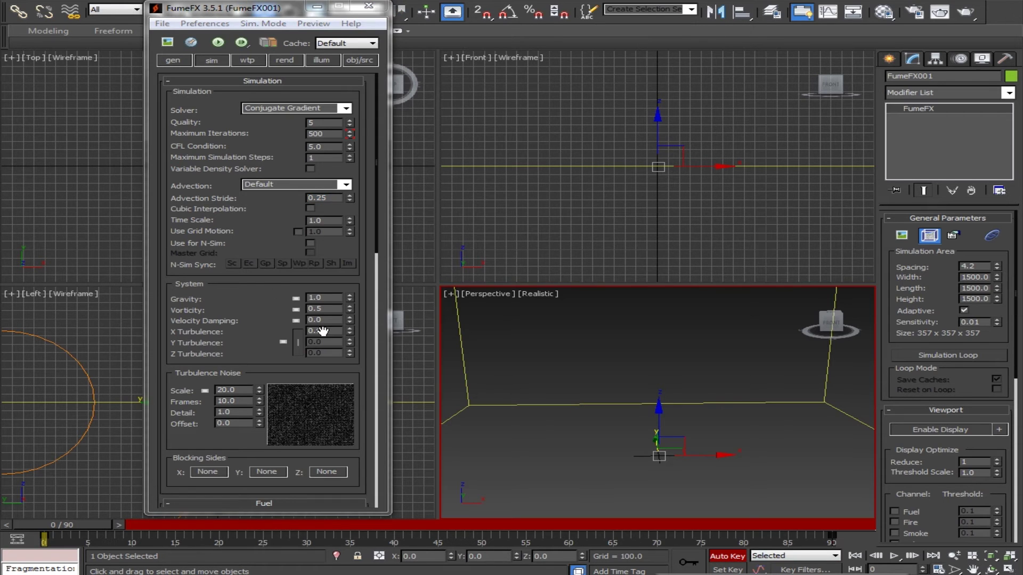
pyautogui.click(332, 220)
pyautogui.doubleClick(333, 221)
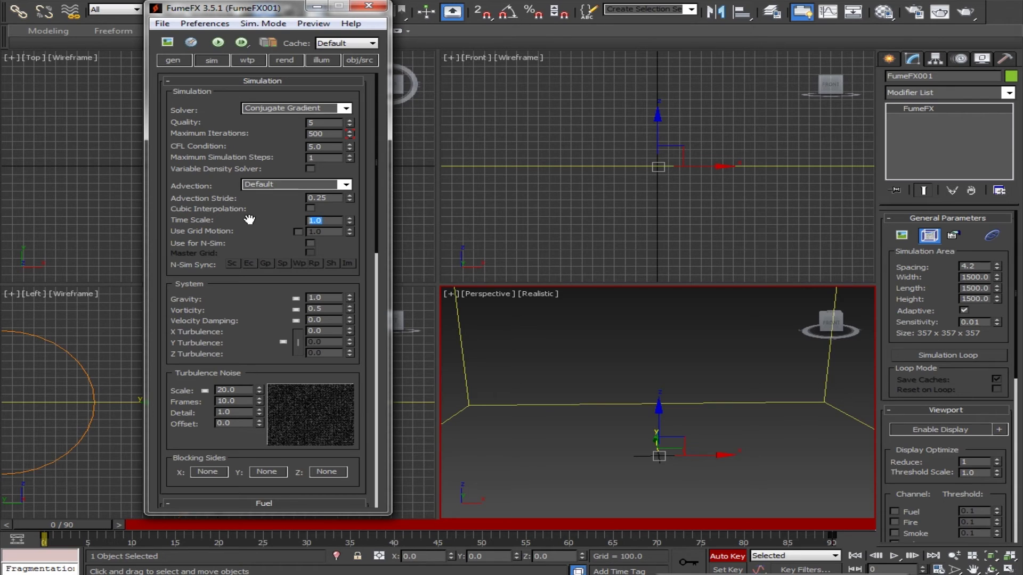
pyautogui.write('2')
pyautogui.press('Return')
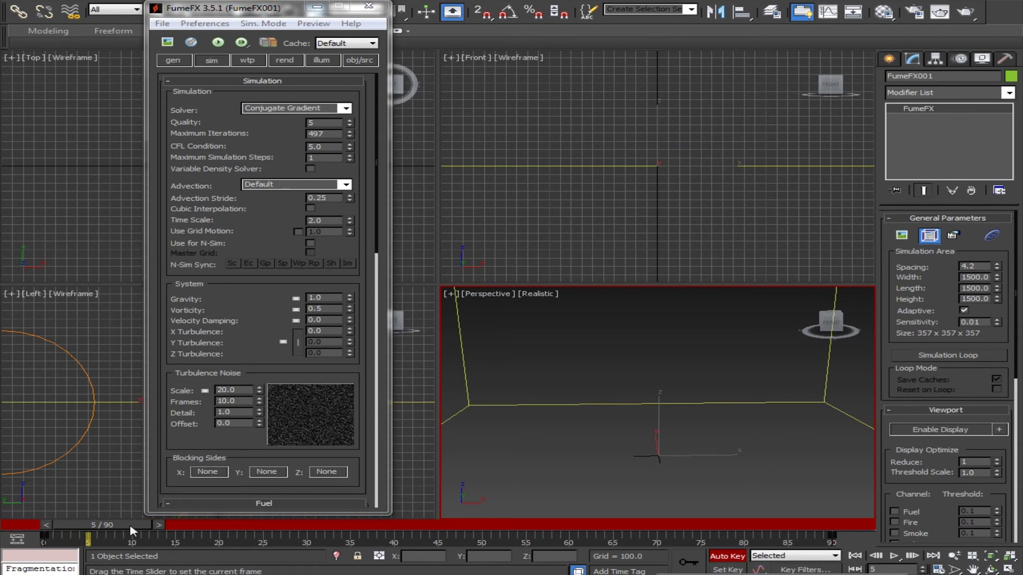
pyautogui.press('Return')
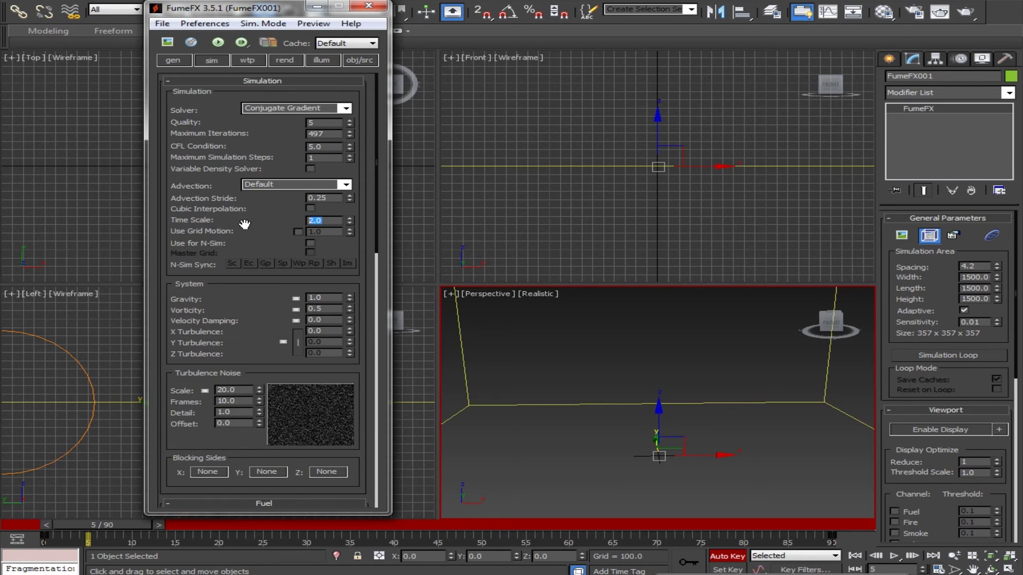
pyautogui.write('1')
pyautogui.press('Return')
pyautogui.click(730, 556)
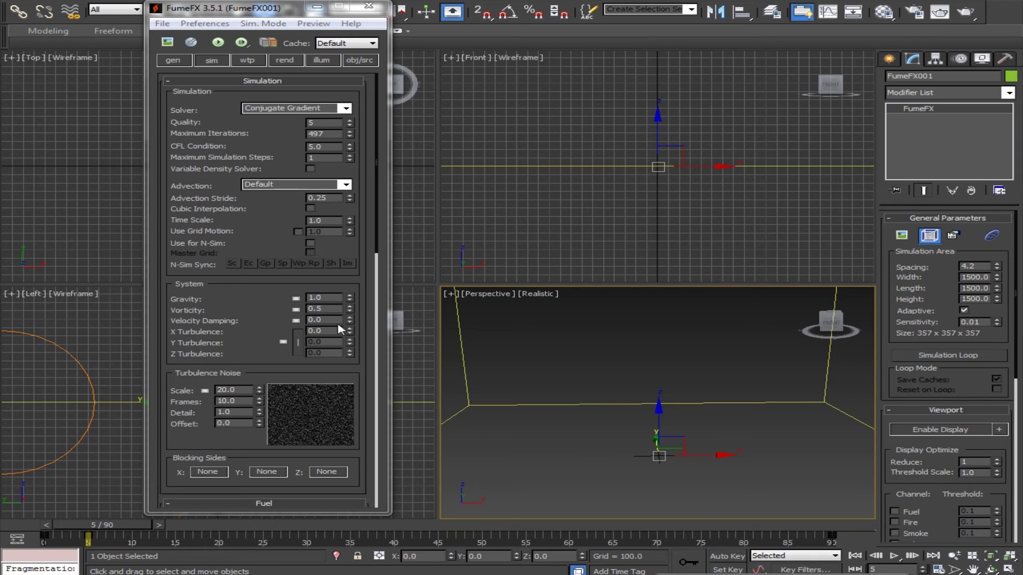
# - Return the timeline to frame 0 and set the simulation's vorticity to 1 without keying it
pyautogui.moveTo(85, 525); pyautogui.dragTo(43, 525)
pyautogui.moveTo(325, 309); pyautogui.dragTo(255, 307)
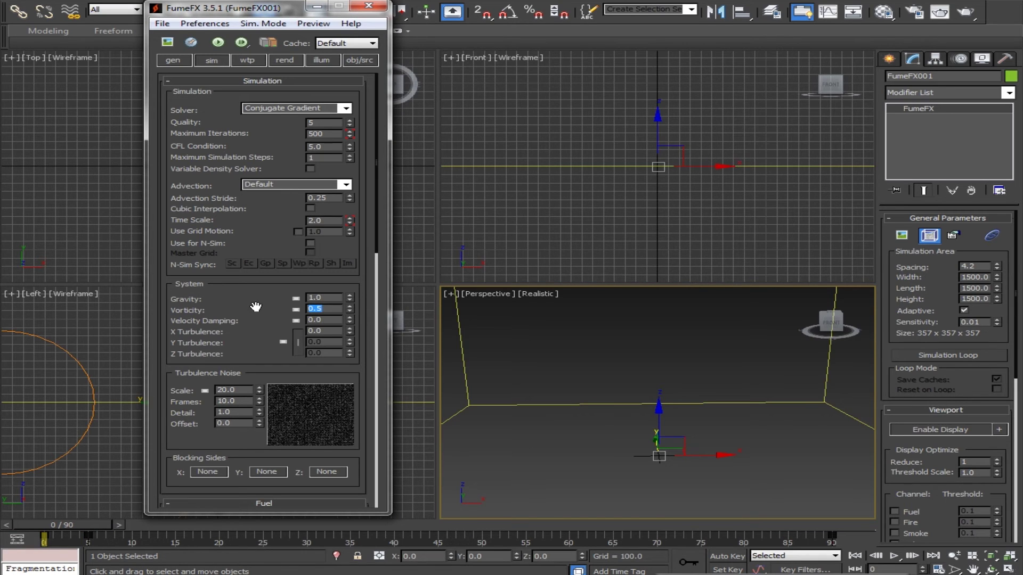
pyautogui.write('1')
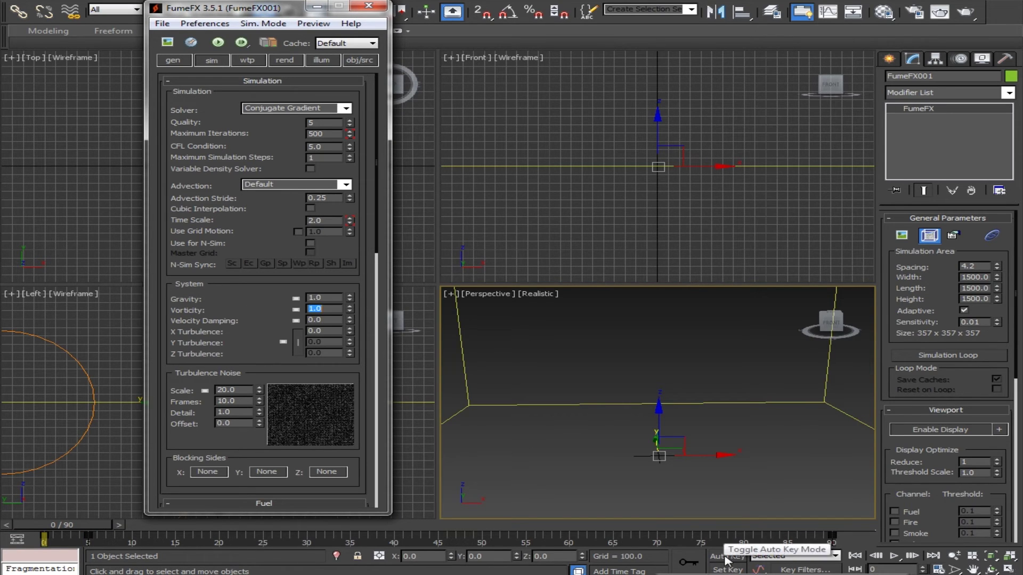
# - Use Auto Key to animate the X turbulence from 12 at frame 0 to 7 at frame 15 and 2 at frame 30
pyautogui.click(726, 556)
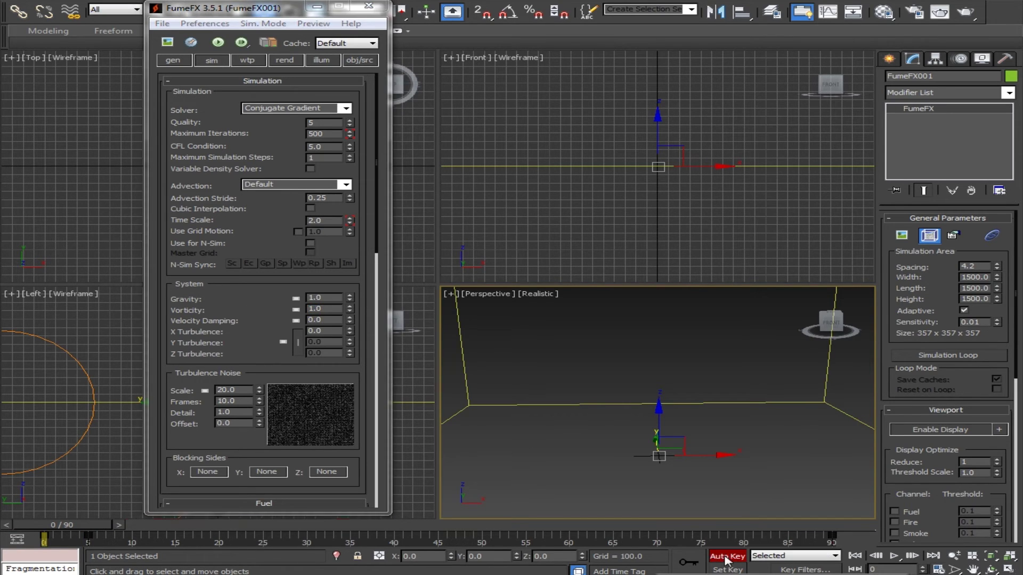
pyautogui.doubleClick(322, 331)
pyautogui.write('12')
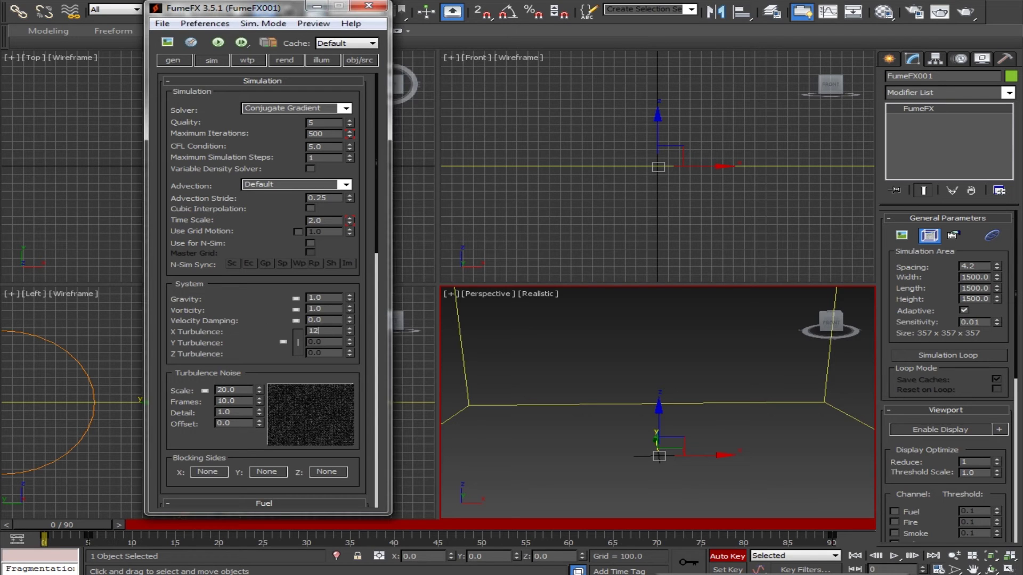
pyautogui.press('Return')
pyautogui.moveTo(72, 527); pyautogui.dragTo(198, 526)
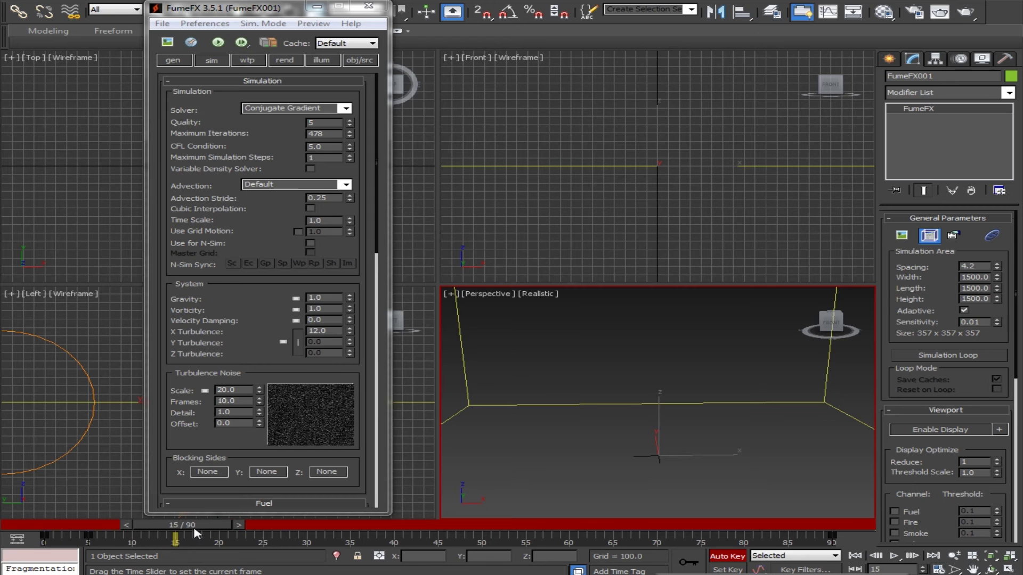
pyautogui.doubleClick(338, 330)
pyautogui.write('7')
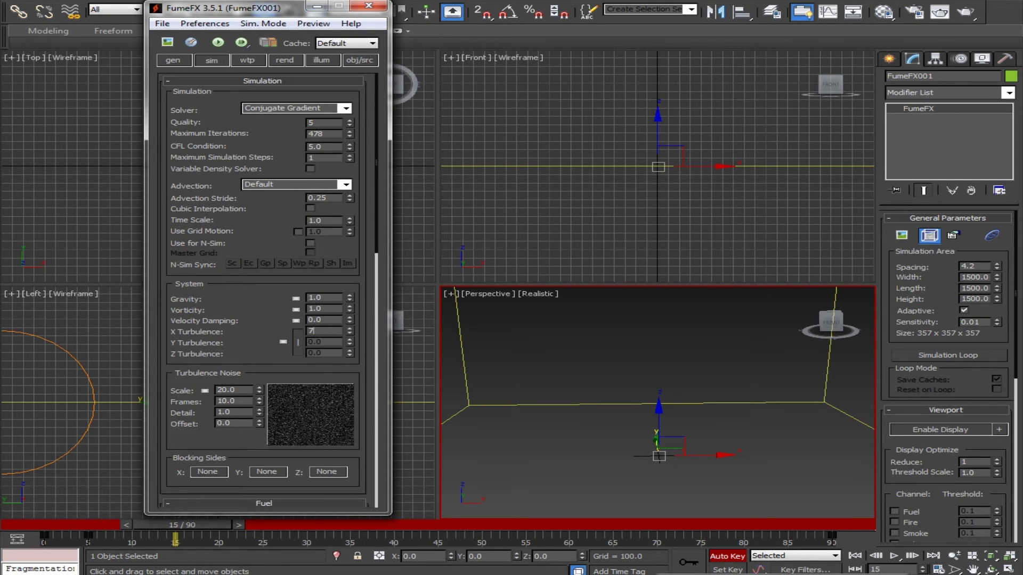
pyautogui.press('Return')
pyautogui.moveTo(205, 528); pyautogui.dragTo(335, 527)
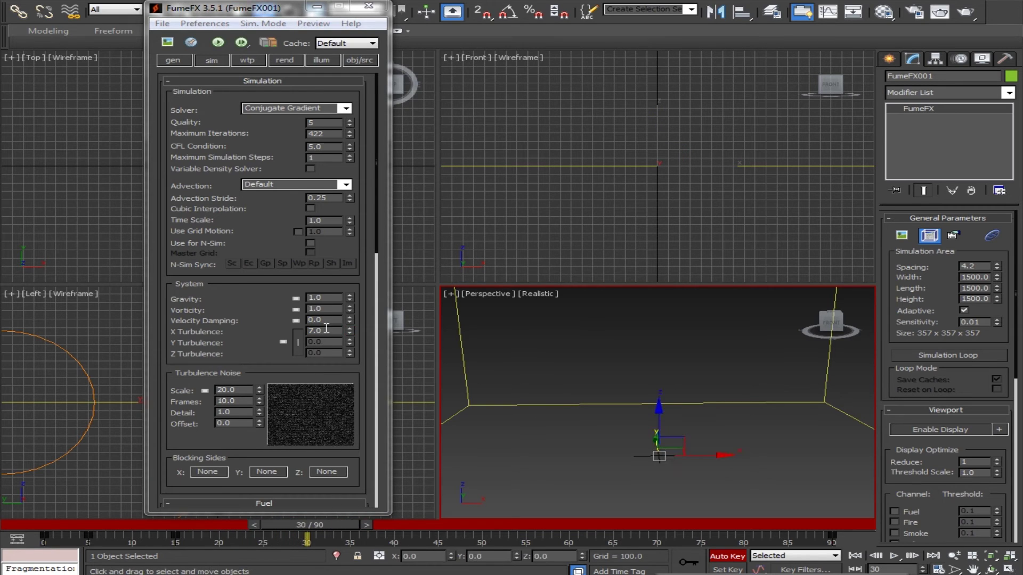
pyautogui.click(286, 334)
pyautogui.write('2')
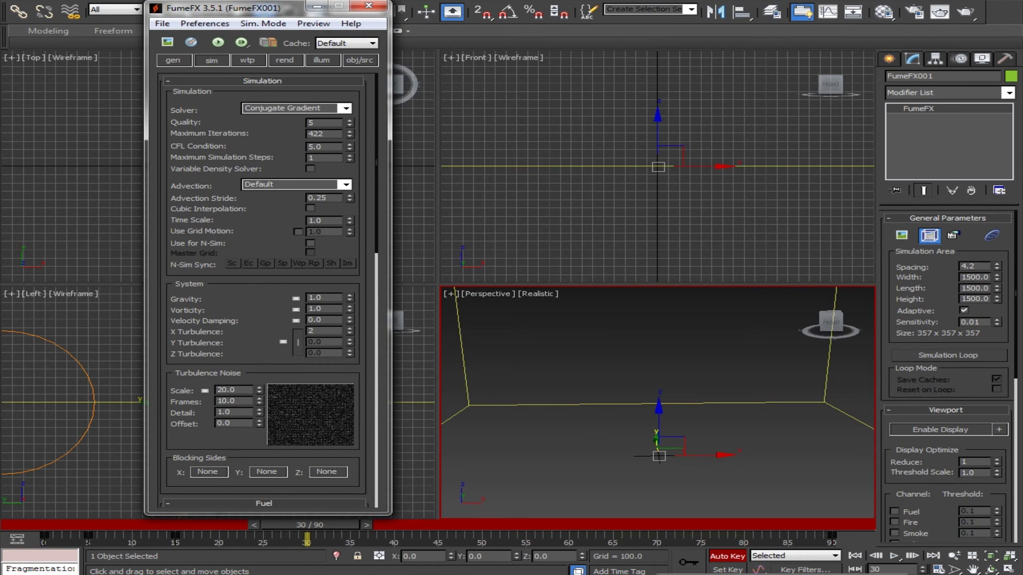
pyautogui.press('Return')
pyautogui.click(731, 558)
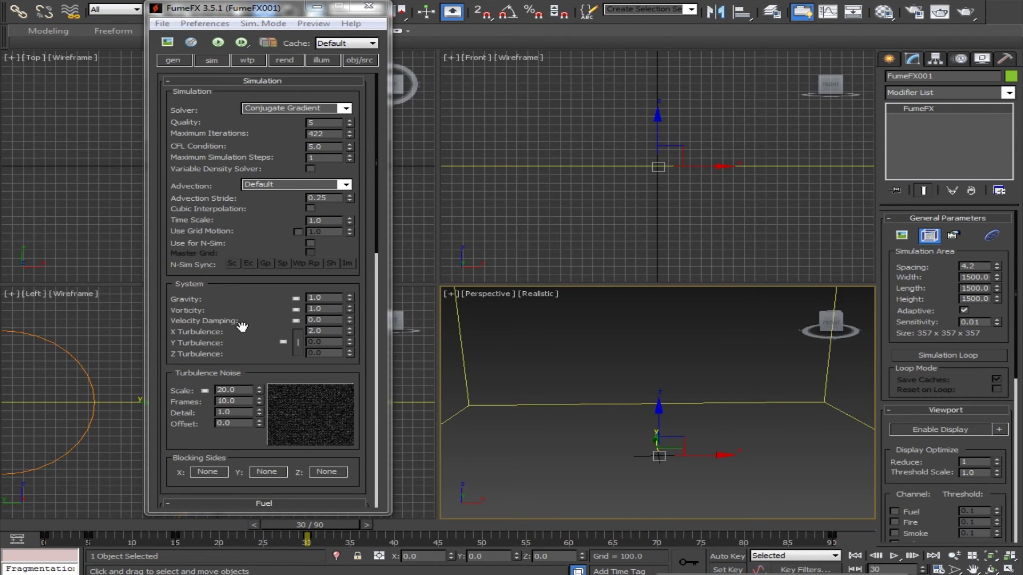
# - Set the turbulence noise scale to 10 and its detail to 3.75
pyautogui.click(242, 389)
pyautogui.write('10')
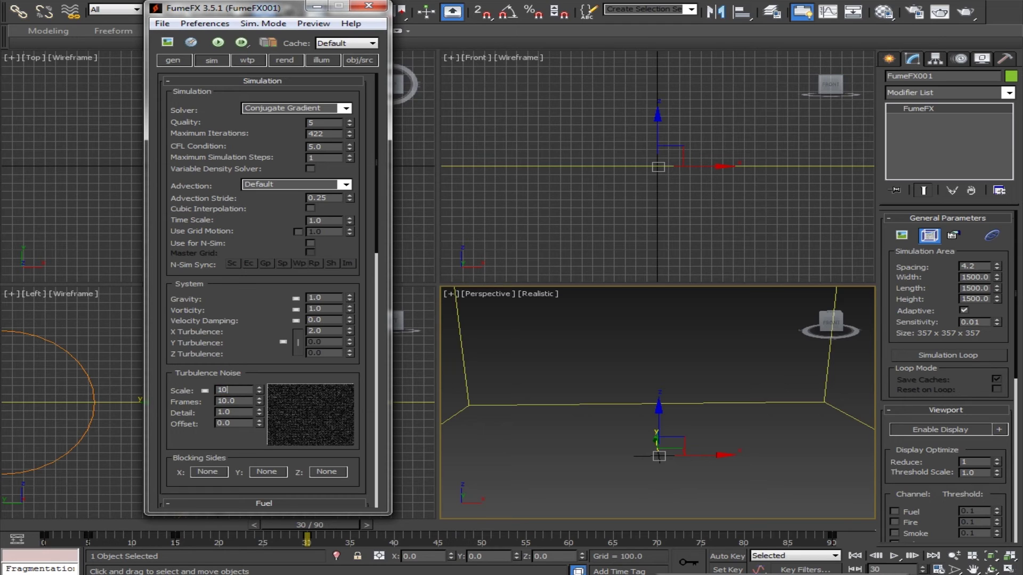
pyautogui.press('Return')
pyautogui.click(237, 411)
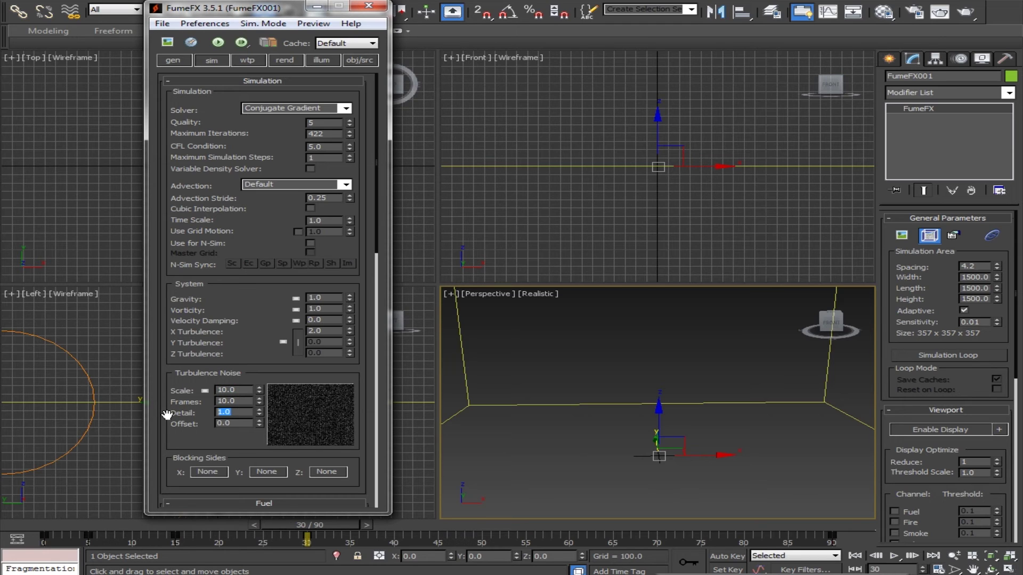
pyautogui.write('3.75')
pyautogui.press('Return')
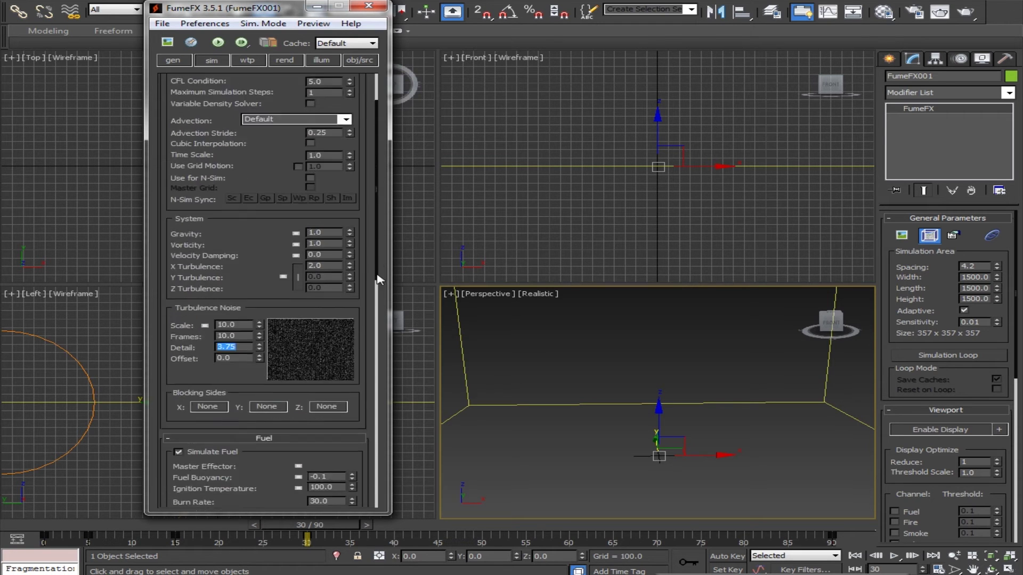
# - Set the fuel's burn rate to 70 and its heat production to 30
pyautogui.scroll(-5, 314, 277)
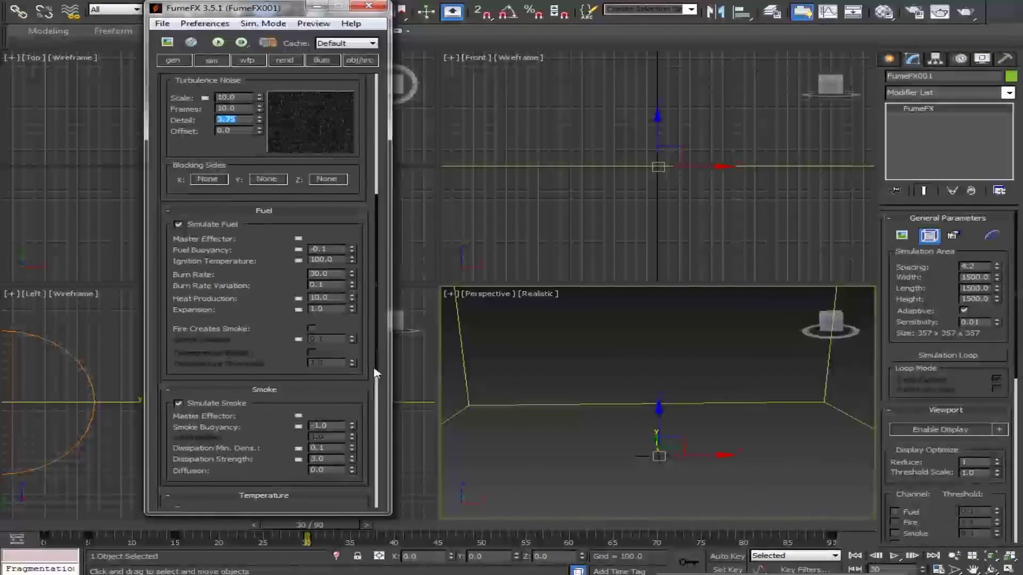
pyautogui.click(333, 274)
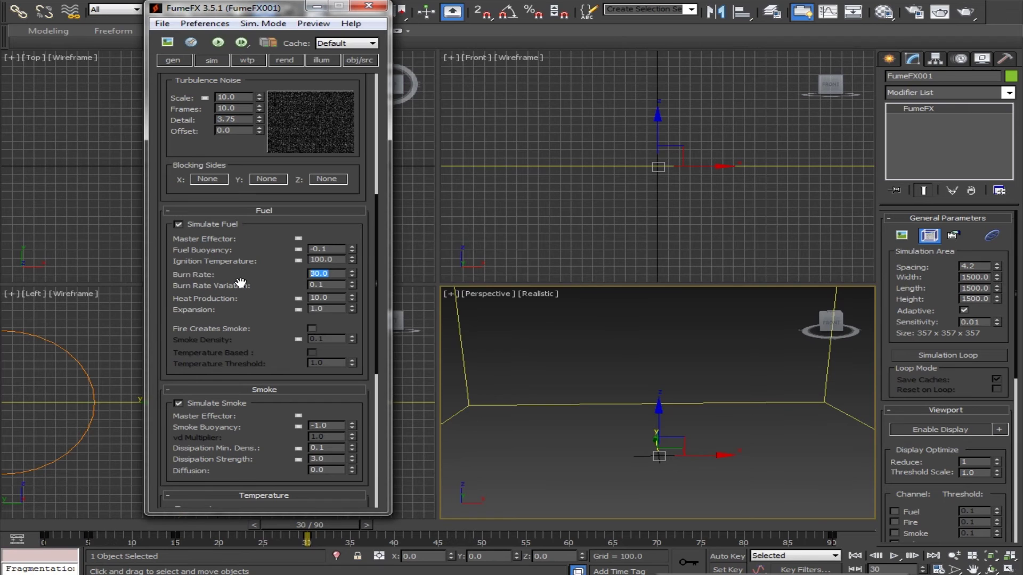
pyautogui.write('70')
pyautogui.press('Return')
pyautogui.moveTo(334, 299); pyautogui.dragTo(265, 299)
pyautogui.write('30')
pyautogui.press('Return')
# - Use Auto Key to animate the fuel expansion from 5 at frame 0 to 0 at frame 5
pyautogui.click(737, 557)
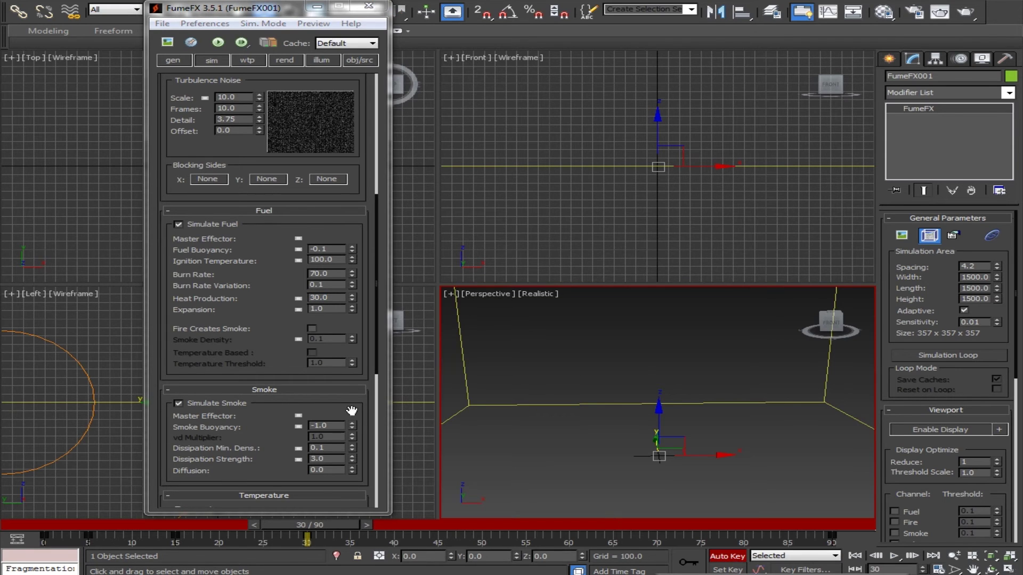
pyautogui.click(255, 525)
pyautogui.moveTo(254, 524); pyautogui.dragTo(12, 525)
pyautogui.moveTo(333, 311); pyautogui.dragTo(297, 311)
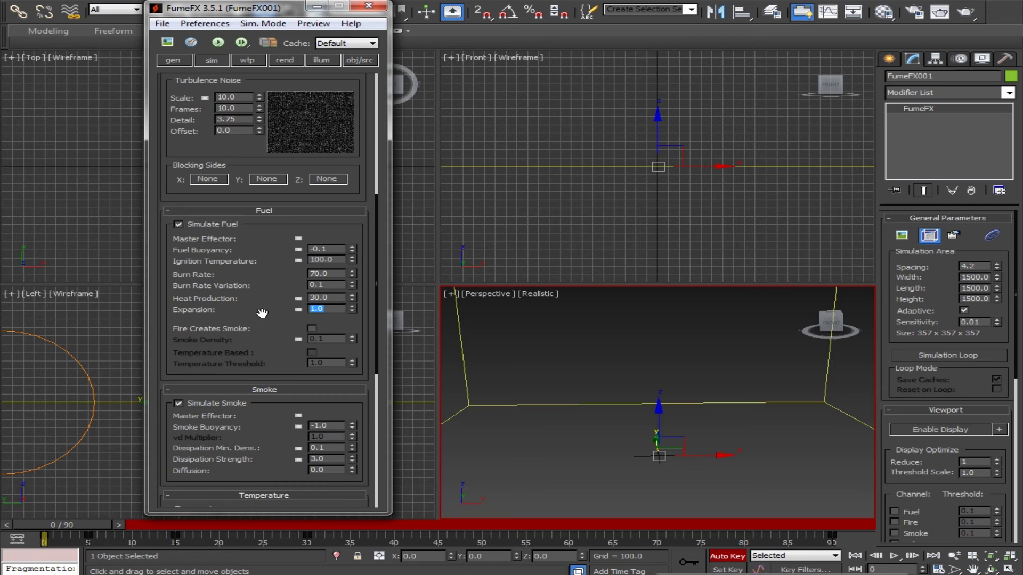
pyautogui.write('5')
pyautogui.press('Return')
pyautogui.moveTo(103, 530); pyautogui.dragTo(147, 531)
pyautogui.doubleClick(318, 309)
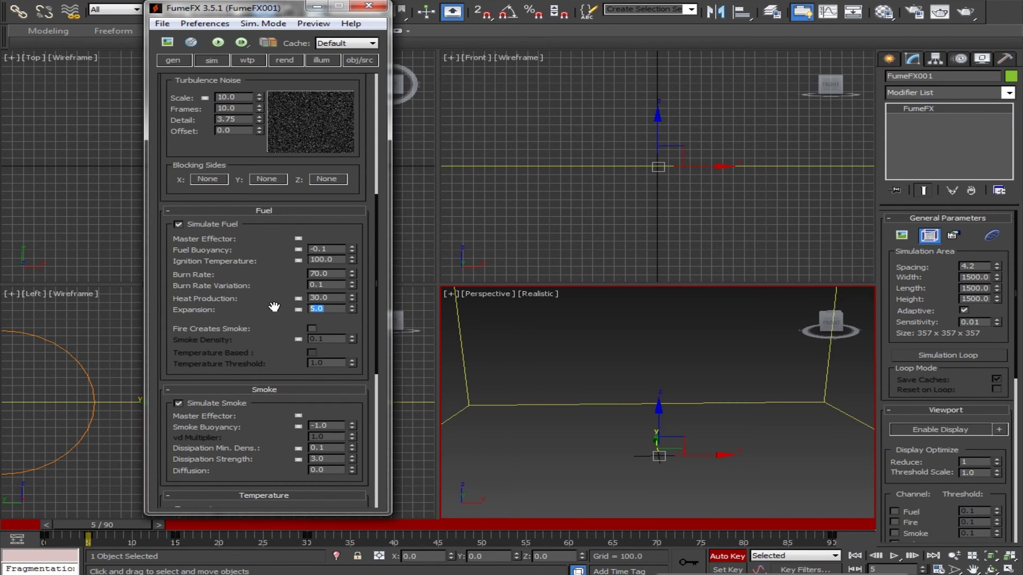
pyautogui.write('0')
pyautogui.click(725, 558)
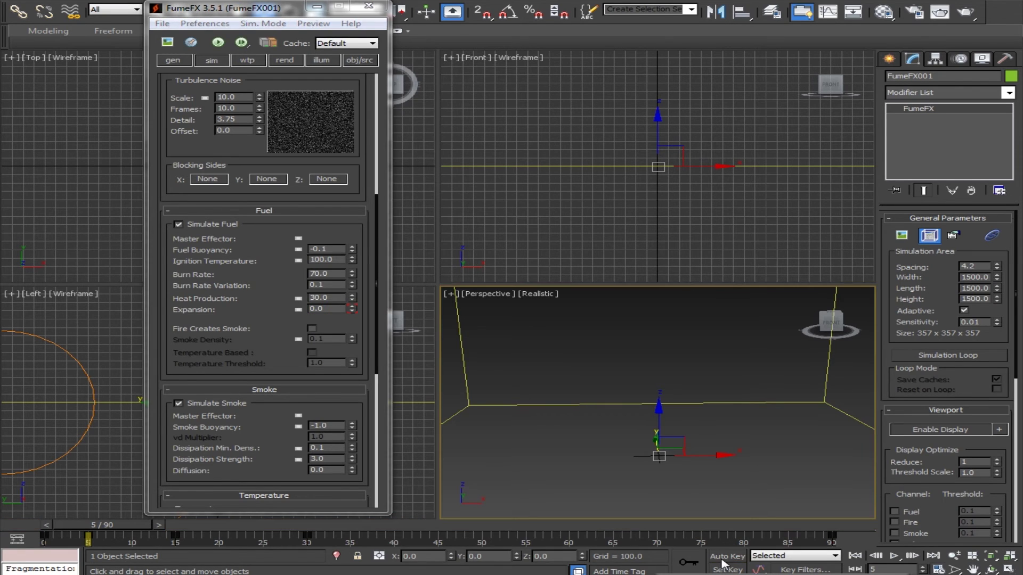
# - Enable Fire Creates Smoke in the fuel settings and enter a new smoke density for it
pyautogui.click(312, 329)
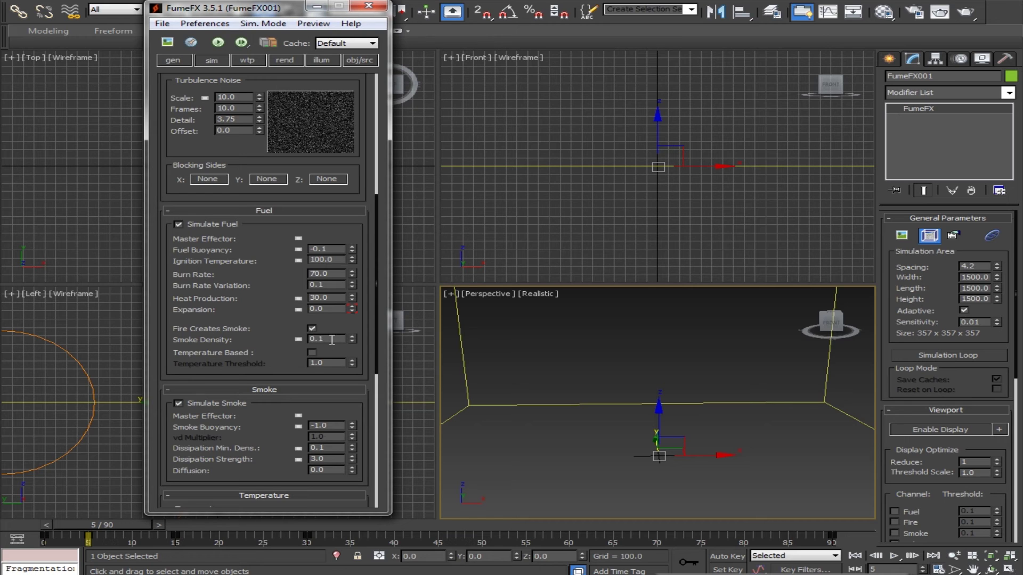
pyautogui.moveTo(332, 340); pyautogui.dragTo(267, 341)
pyautogui.write('0')
# - Switch the fire render colour to a keyed gradient and add a saturated orange-red key at about position 9.5
pyautogui.click(284, 60)
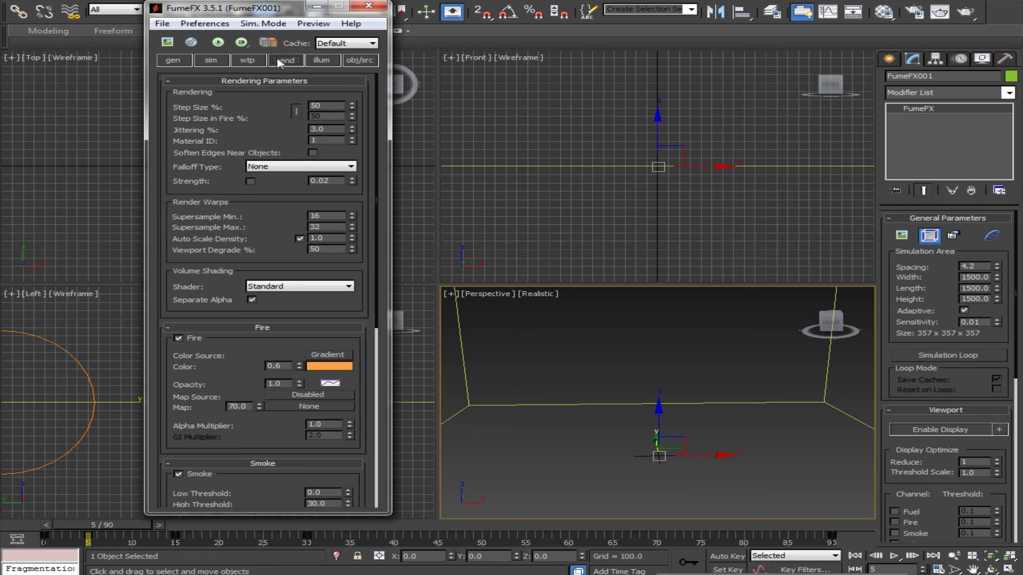
pyautogui.rightClick(318, 367)
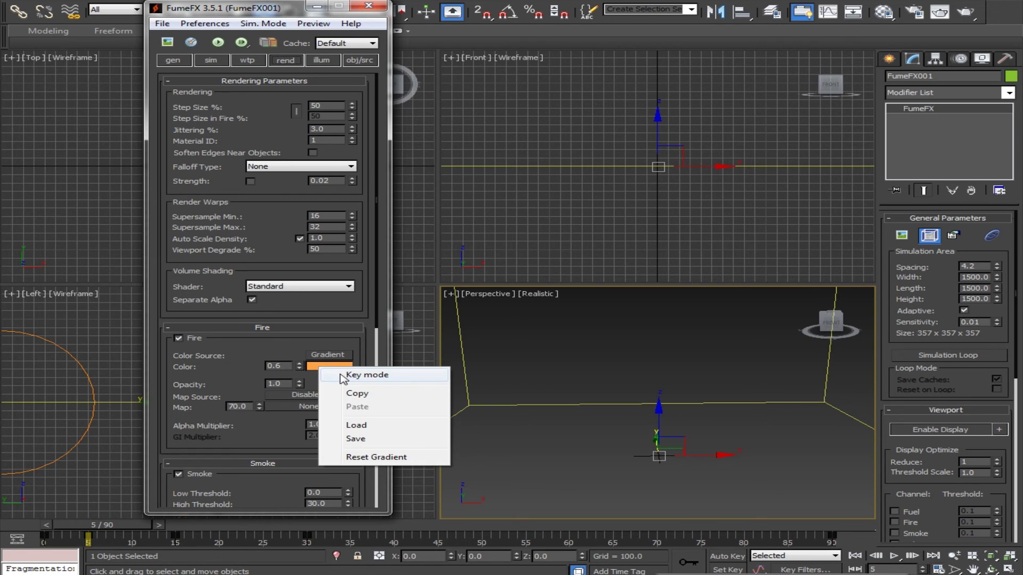
pyautogui.click(362, 375)
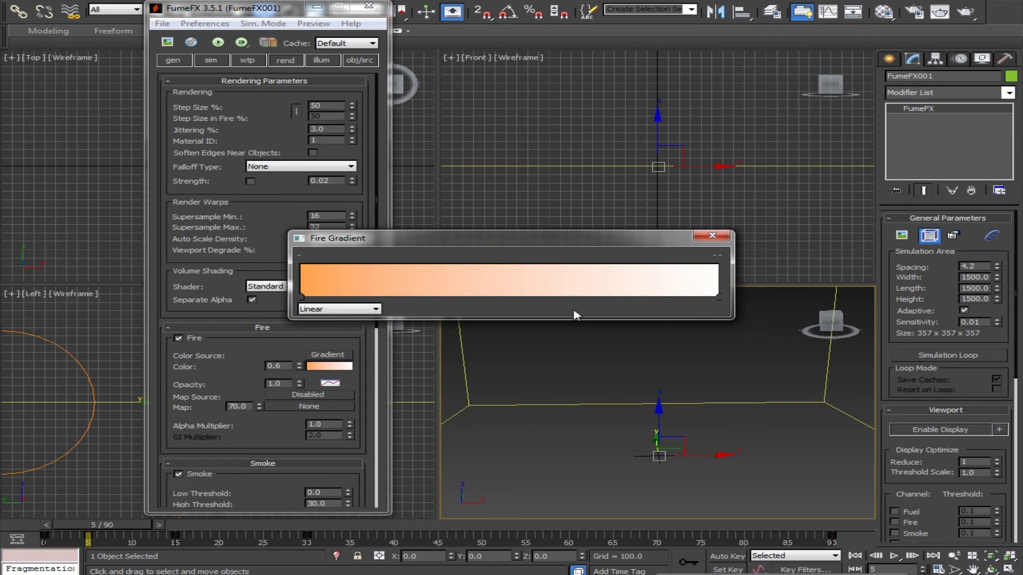
pyautogui.doubleClick(340, 296)
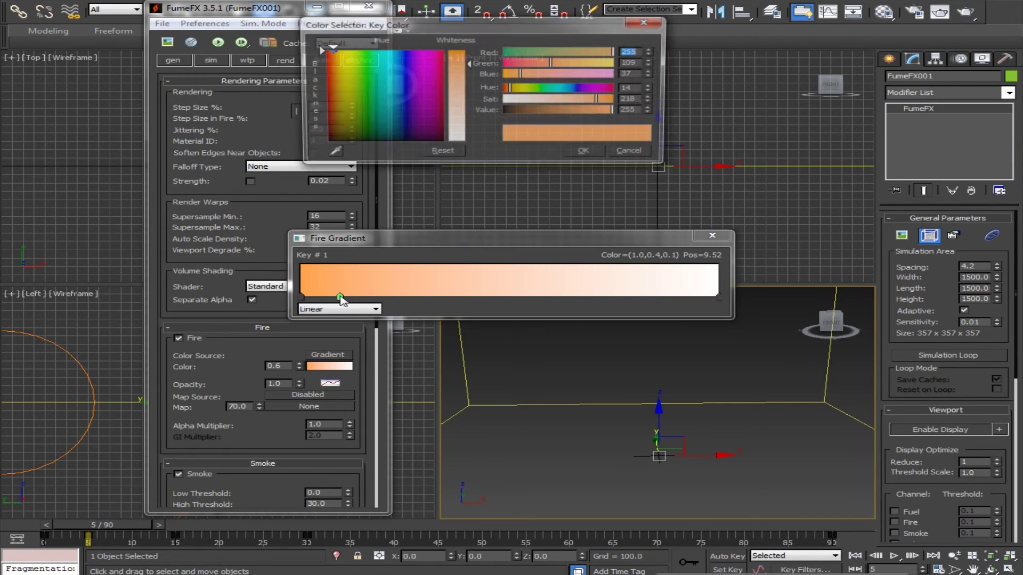
pyautogui.moveTo(509, 89); pyautogui.dragTo(505, 74)
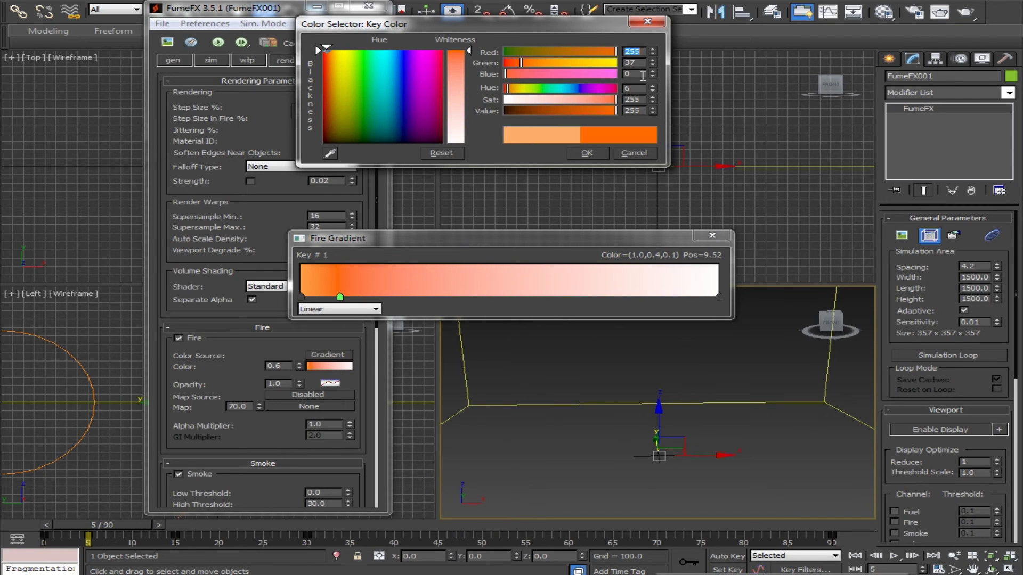
pyautogui.moveTo(652, 65); pyautogui.dragTo(652, 74)
pyautogui.click(591, 154)
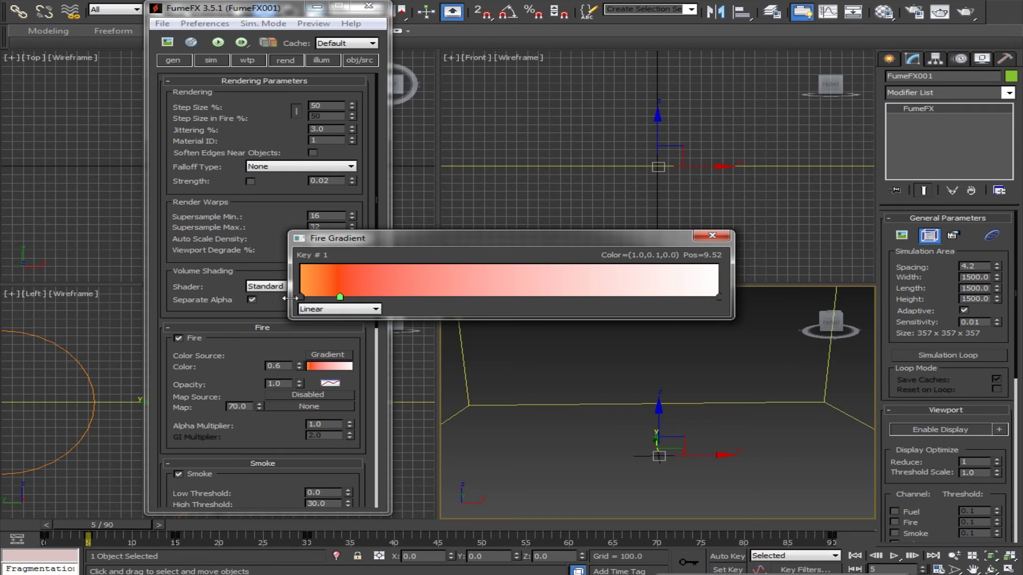
# - Recolour the fire gradient's first key to a saturated orange and move the orange-red key to about position 12.8
pyautogui.doubleClick(302, 297)
pyautogui.moveTo(535, 74); pyautogui.dragTo(529, 74)
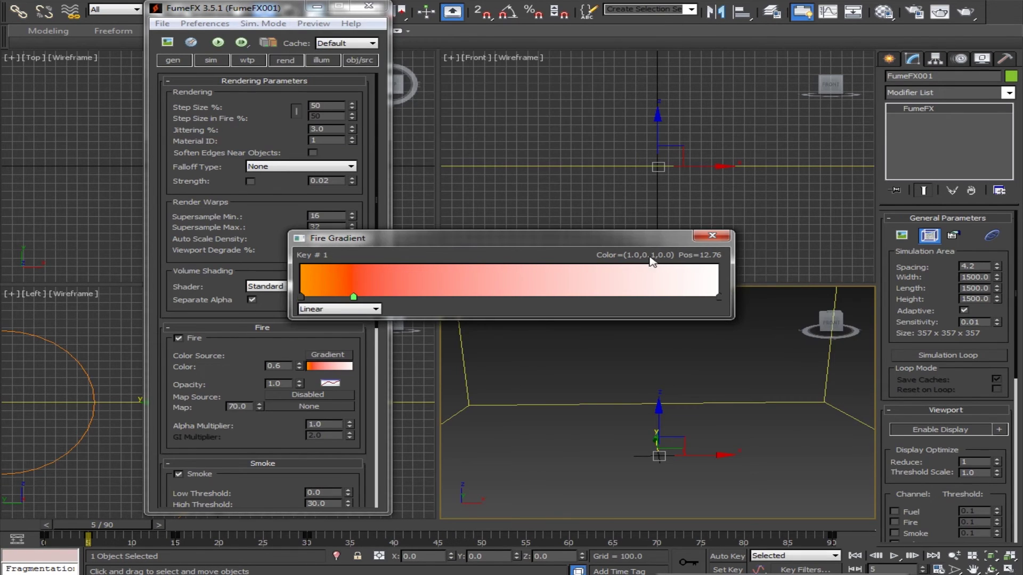
pyautogui.click(713, 235)
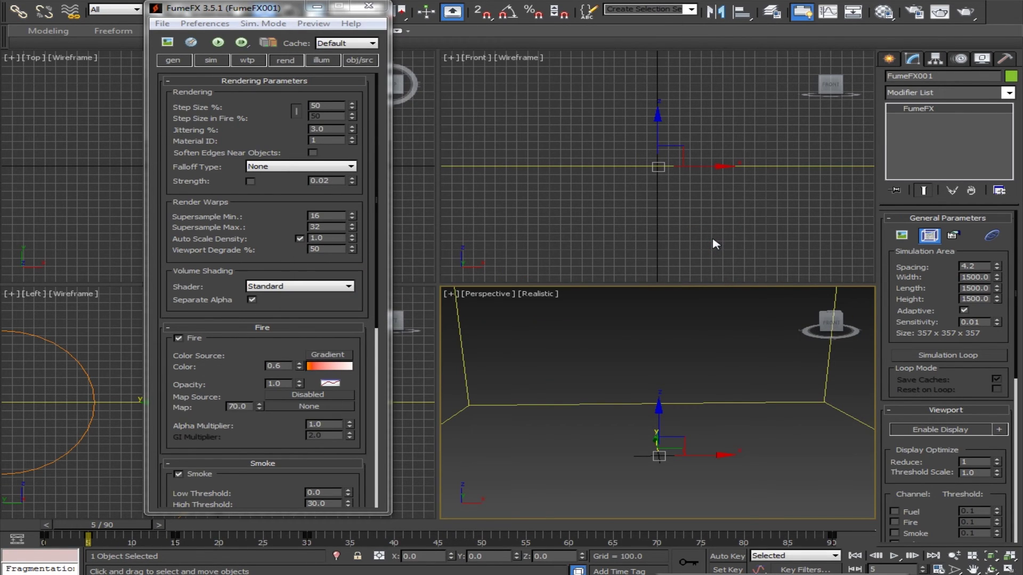
# - Slightly darken the smoke's ambient colour by lowering its value
pyautogui.moveTo(376, 311); pyautogui.dragTo(373, 396)
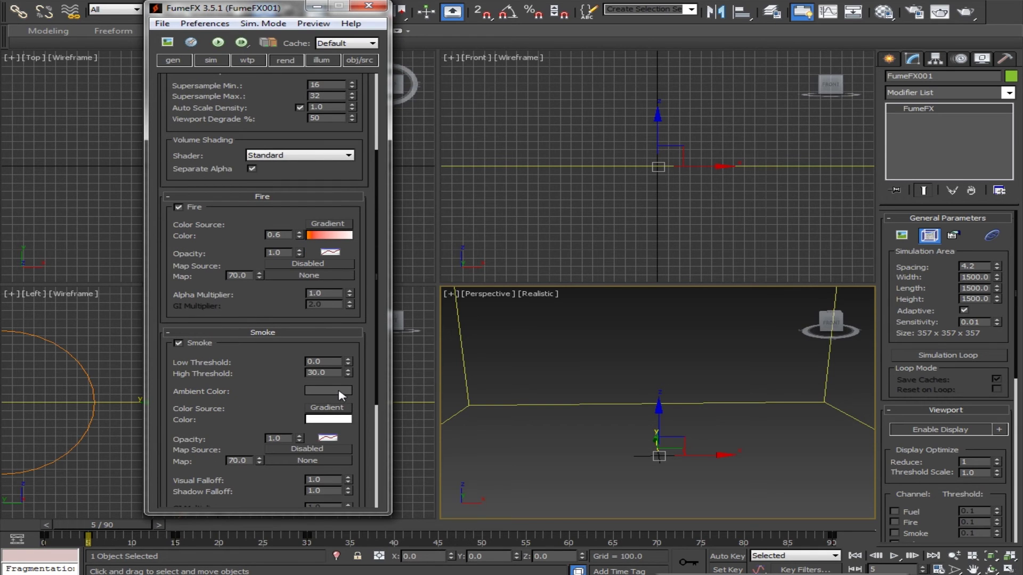
pyautogui.click(341, 395)
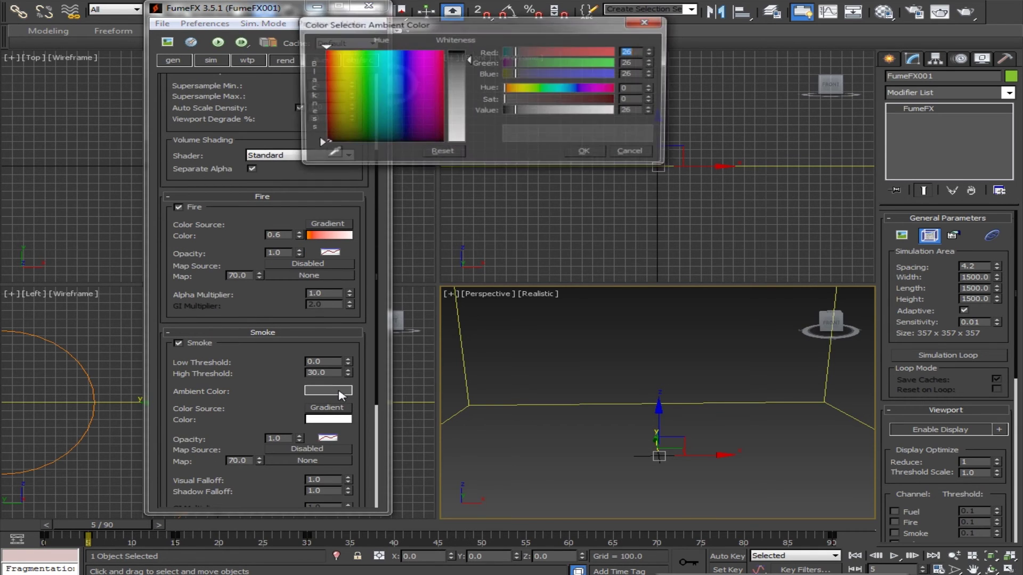
pyautogui.click(653, 112)
pyautogui.click(652, 113)
pyautogui.click(652, 113)
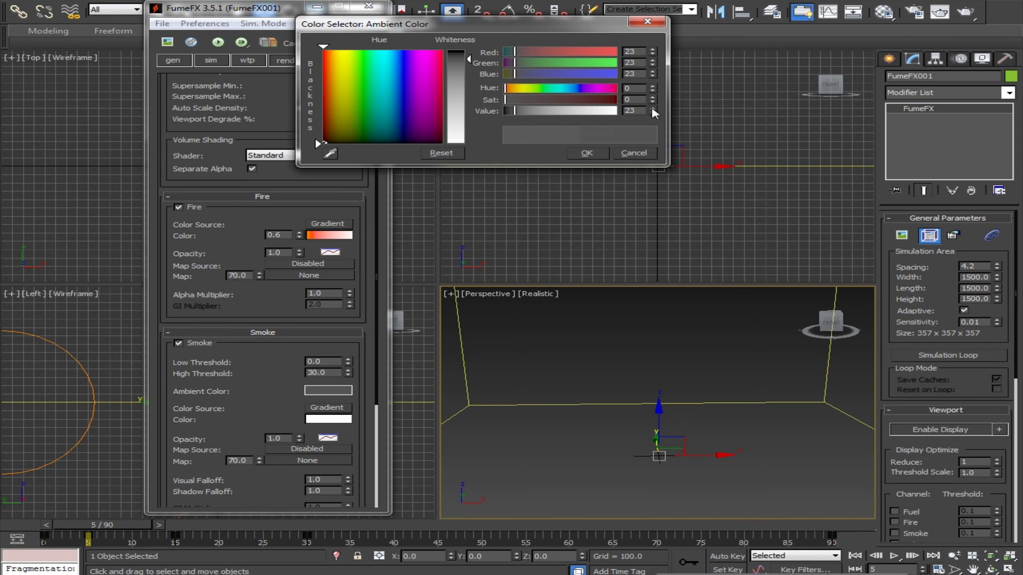
pyautogui.click(600, 155)
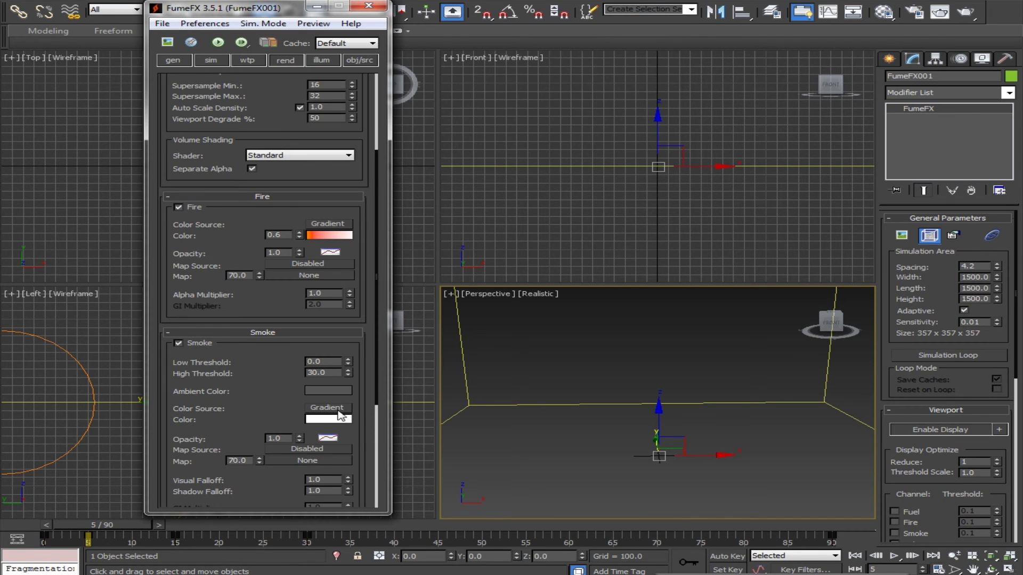
# - Turn the smoke colour into a keyed gradient and recolour its first key from white to a very dark brown
pyautogui.click(321, 420)
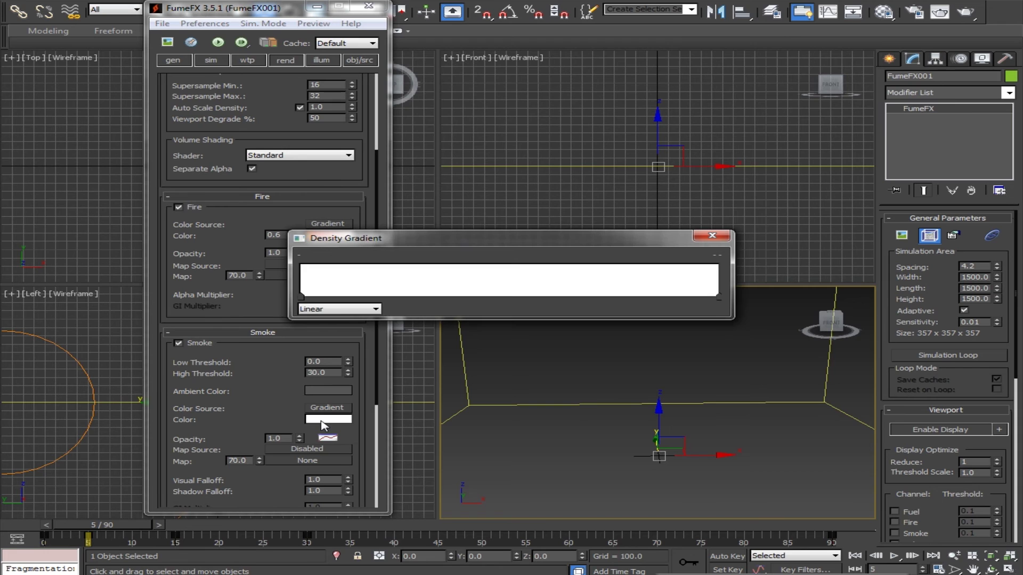
pyautogui.doubleClick(301, 297)
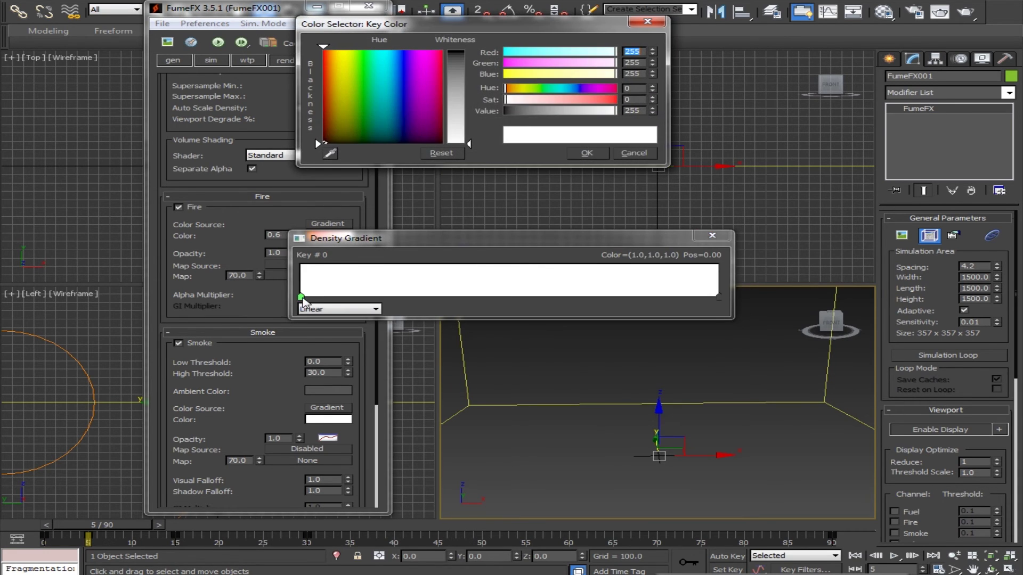
pyautogui.moveTo(527, 110); pyautogui.dragTo(504, 110)
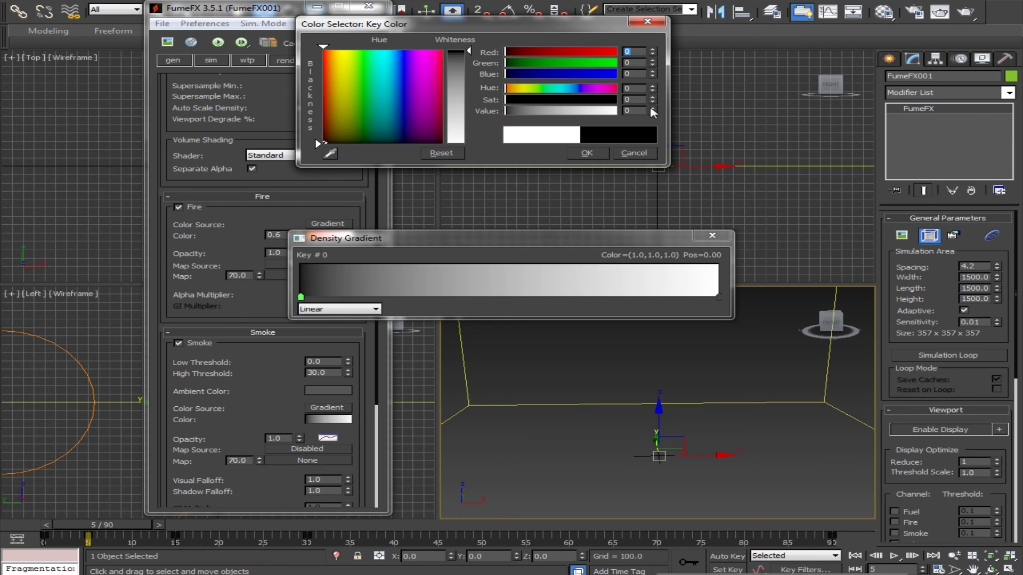
pyautogui.click(653, 108)
pyautogui.click(653, 109)
pyautogui.click(652, 109)
pyautogui.click(653, 109)
pyautogui.click(653, 109)
pyautogui.click(652, 50)
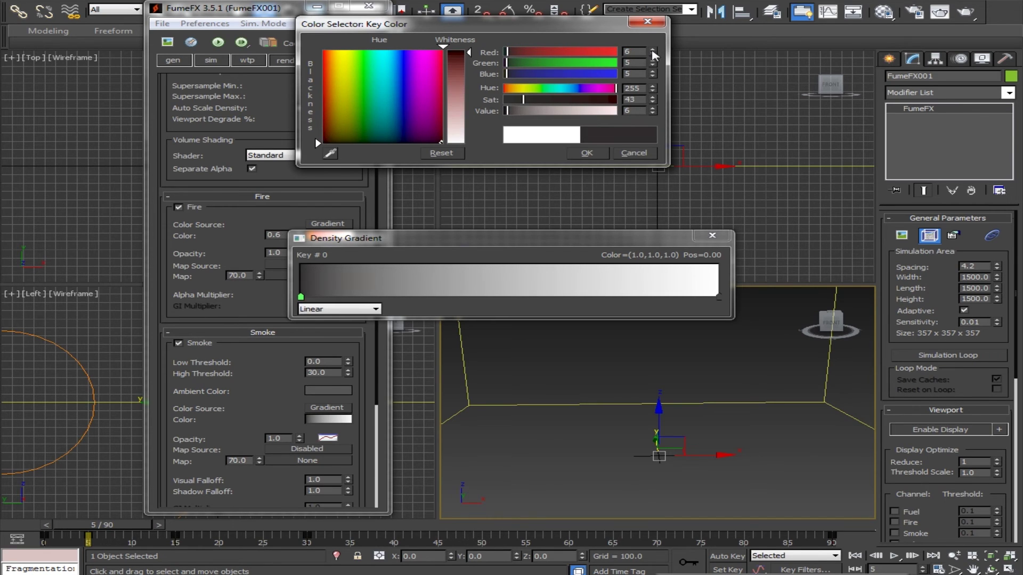
pyautogui.click(652, 50)
pyautogui.click(652, 50)
pyautogui.click(653, 50)
pyautogui.click(652, 60)
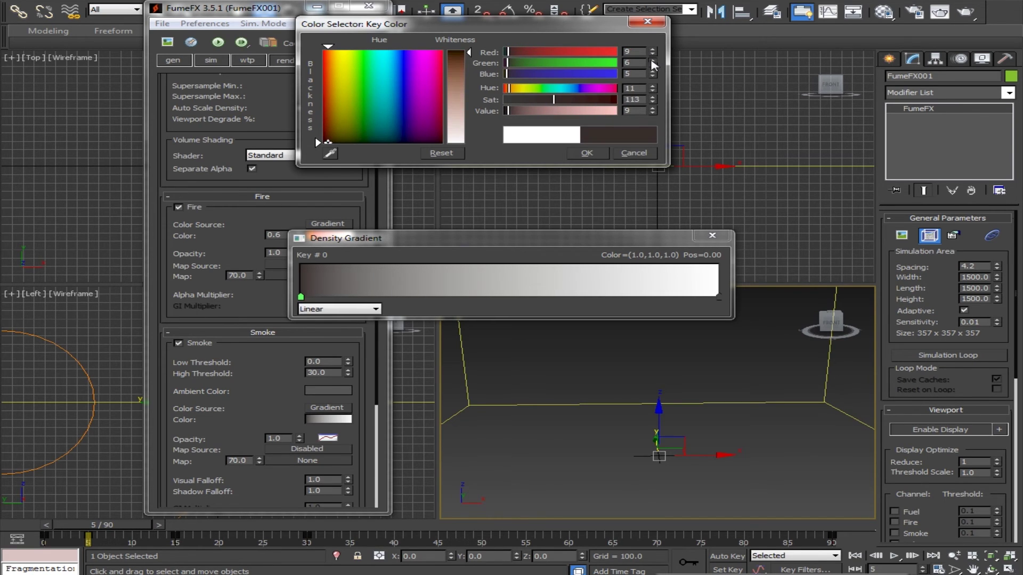
pyautogui.click(652, 60)
pyautogui.click(652, 65)
pyautogui.click(652, 76)
pyautogui.click(653, 49)
pyautogui.click(653, 113)
pyautogui.click(652, 113)
pyautogui.click(653, 113)
pyautogui.click(587, 153)
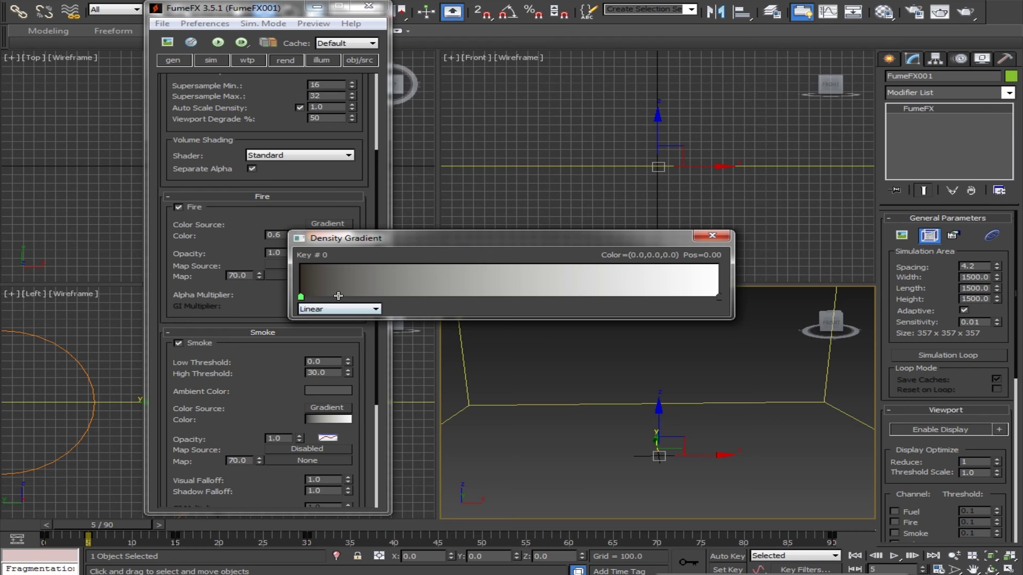
# - Add a smoke gradient key at about position 9.9 and colour it dark brown with RGB 16, 10, 8
pyautogui.doubleClick(342, 296)
pyautogui.rightClick(652, 111)
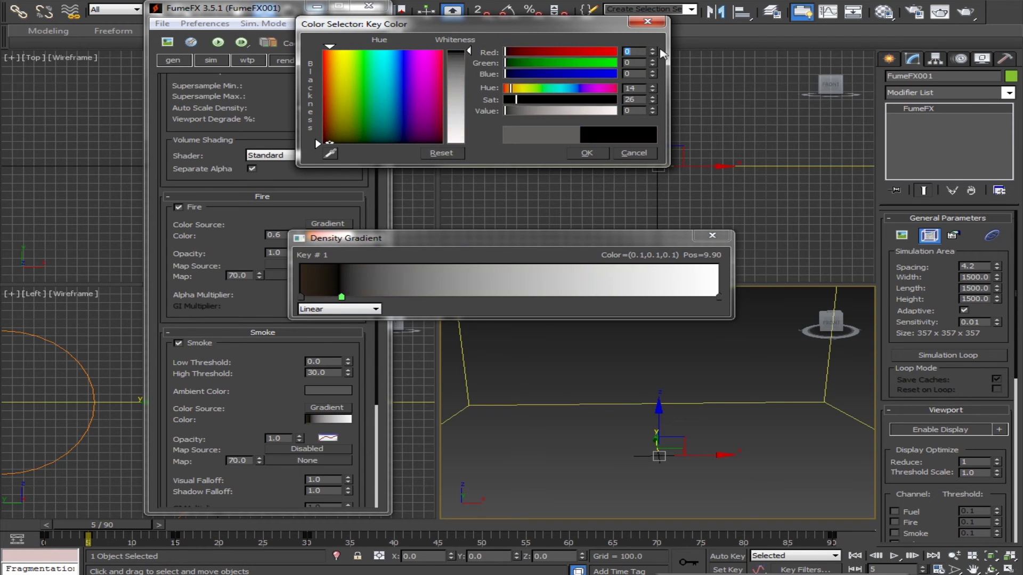
pyautogui.moveTo(653, 52); pyautogui.dragTo(652, 47)
pyautogui.moveTo(653, 62); pyautogui.dragTo(652, 61)
pyautogui.moveTo(652, 74)
pyautogui.mouseDown()
pyautogui.moveTo(653, 62)
pyautogui.moveTo(653, 71)
pyautogui.mouseUp()
pyautogui.click(561, 99)
pyautogui.moveTo(527, 111); pyautogui.dragTo(509, 111)
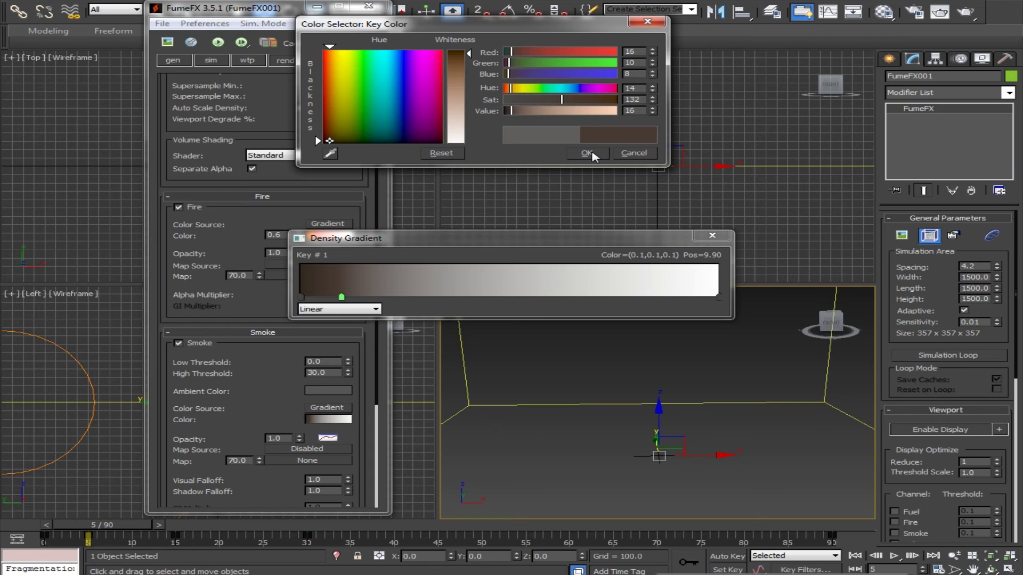
pyautogui.click(593, 155)
# - Recolour the smoke gradient's end key to a light peach with RGB 255, 190, 133 and close the gradient
pyautogui.click(718, 297)
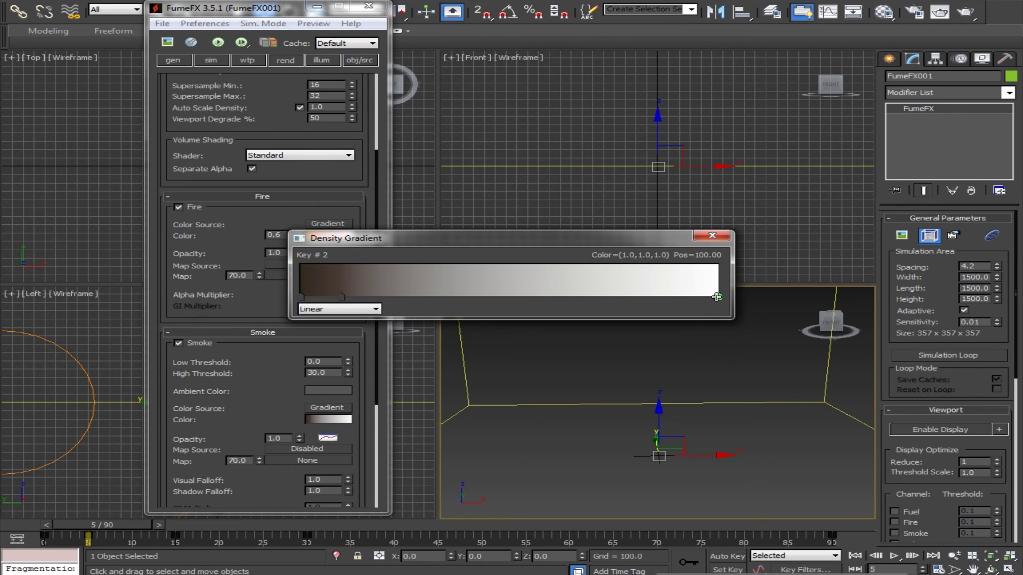
pyautogui.doubleClick(717, 296)
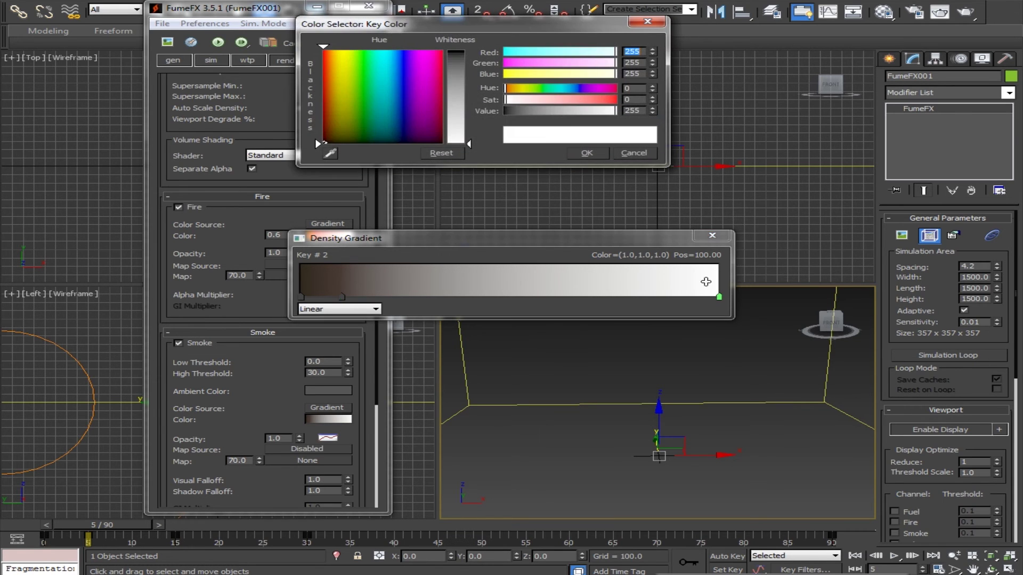
pyautogui.click(590, 112)
pyautogui.click(581, 74)
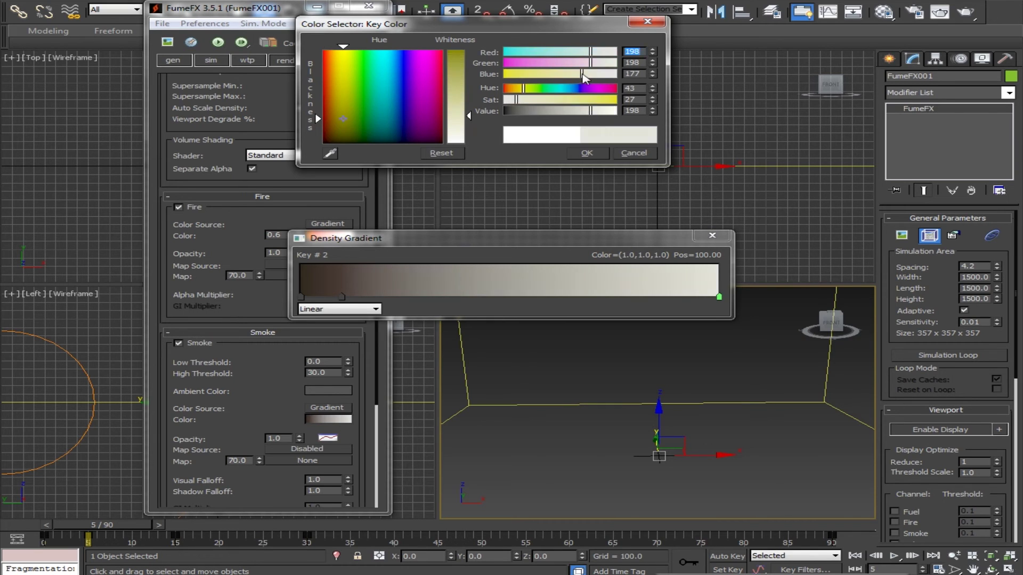
pyautogui.click(601, 51)
pyautogui.click(575, 74)
pyautogui.moveTo(595, 63); pyautogui.dragTo(587, 63)
pyautogui.click(557, 100)
pyautogui.click(615, 111)
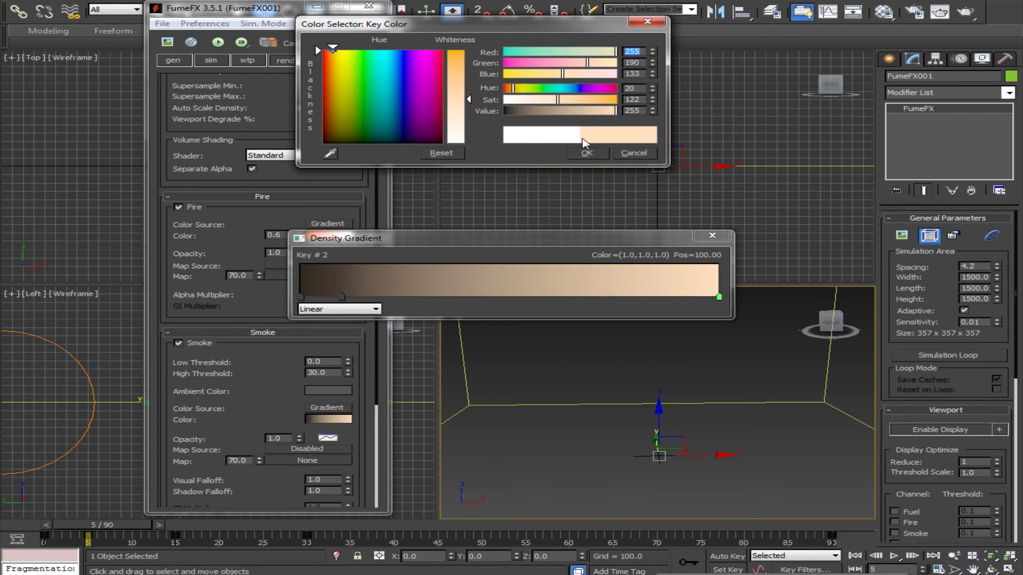
pyautogui.click(596, 153)
pyautogui.click(589, 153)
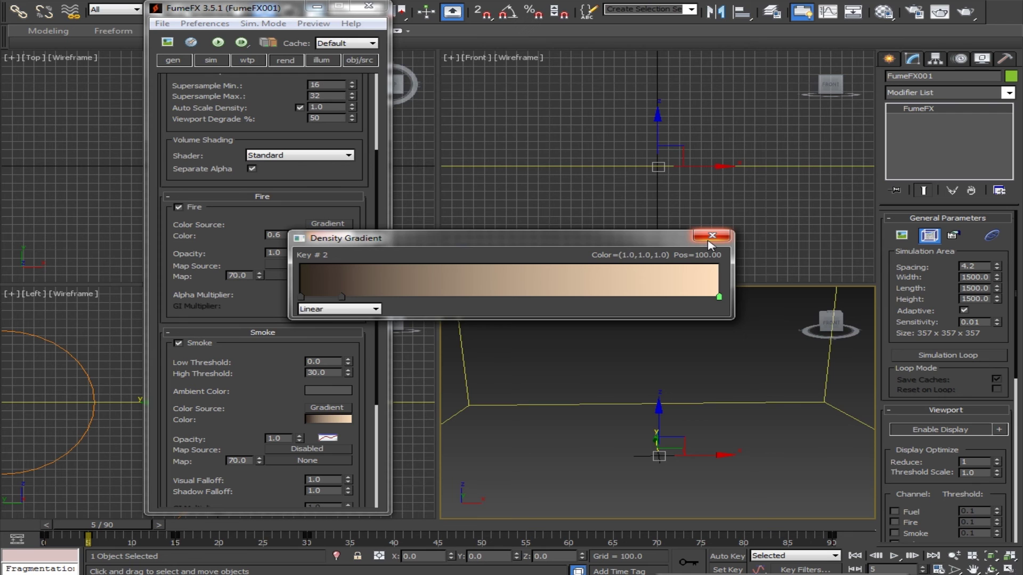
pyautogui.click(712, 236)
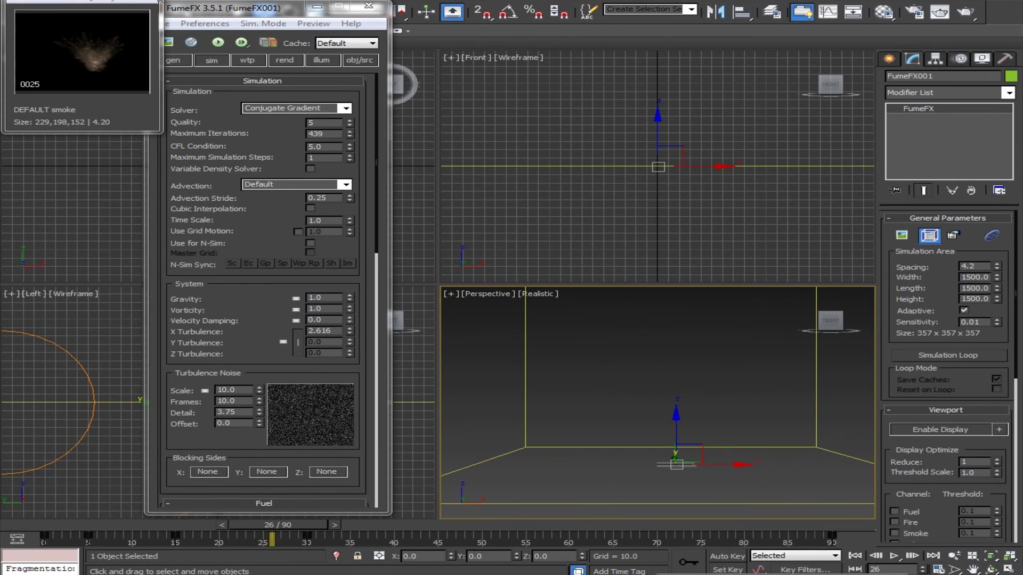
# - Enable Cast Shadows in the smoke rendering settings and close the FumeFX window
pyautogui.click(285, 61)
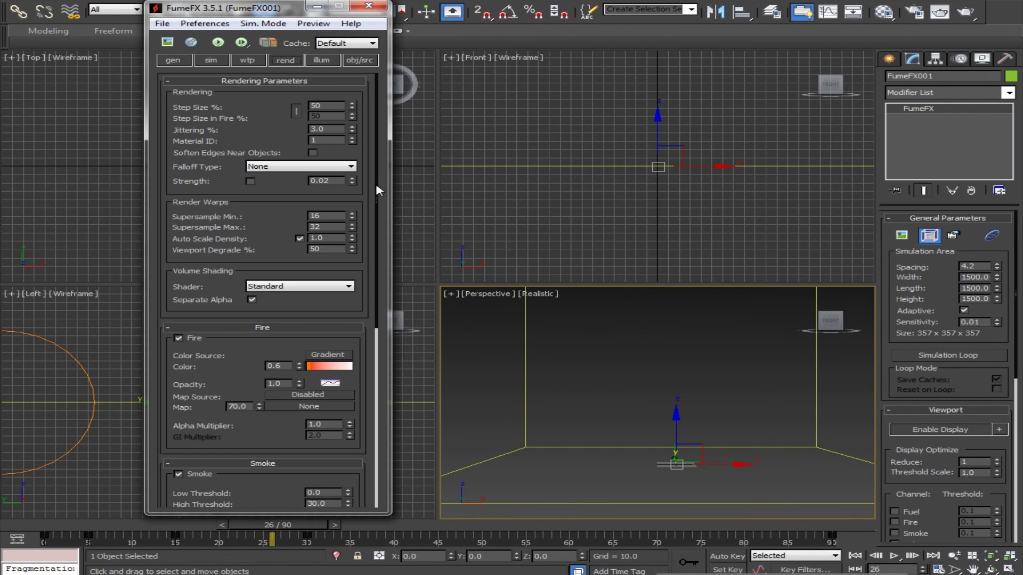
pyautogui.scroll(-5, 353, 362)
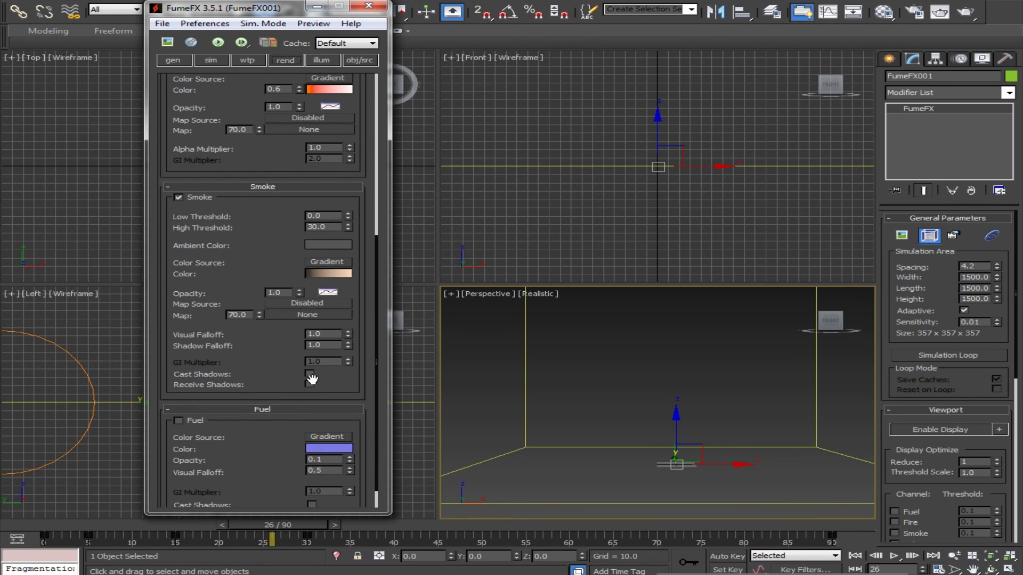
pyautogui.click(310, 374)
pyautogui.click(368, 5)
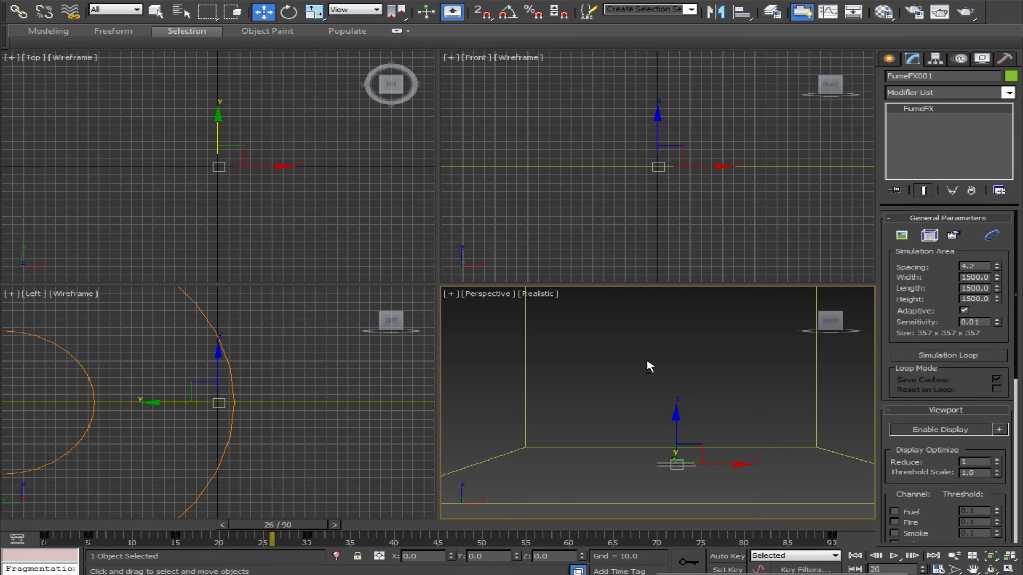
# - Create a standard target spotlight beside the FumeFX grid, aimed across the grid toward its far side
pyautogui.keyDown('alt'); pyautogui.moveTo(647, 360); pyautogui.dragTo(644, 402, button='middle'); pyautogui.keyUp('alt')
pyautogui.scroll(-5, 611, 399)
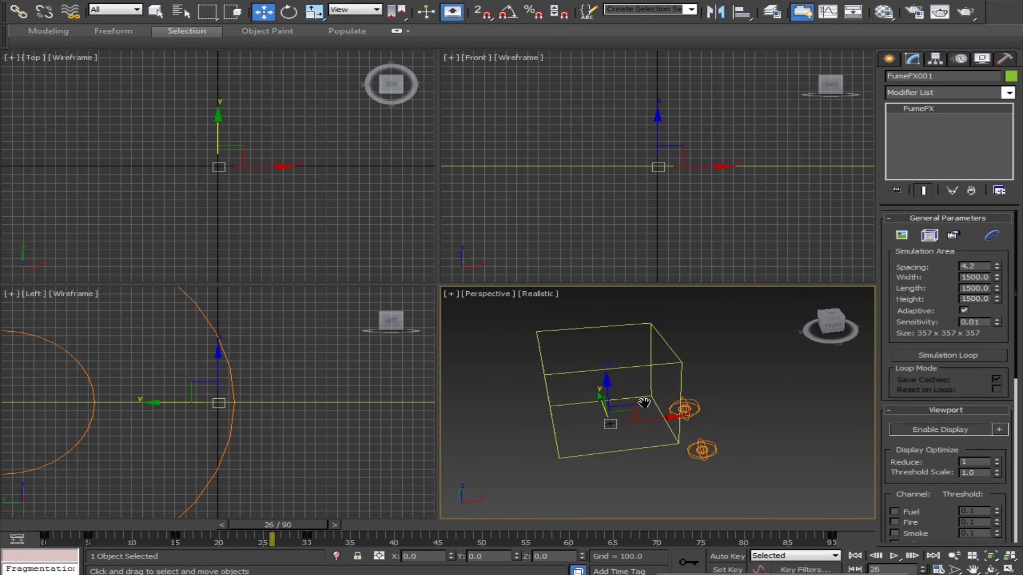
pyautogui.click(889, 60)
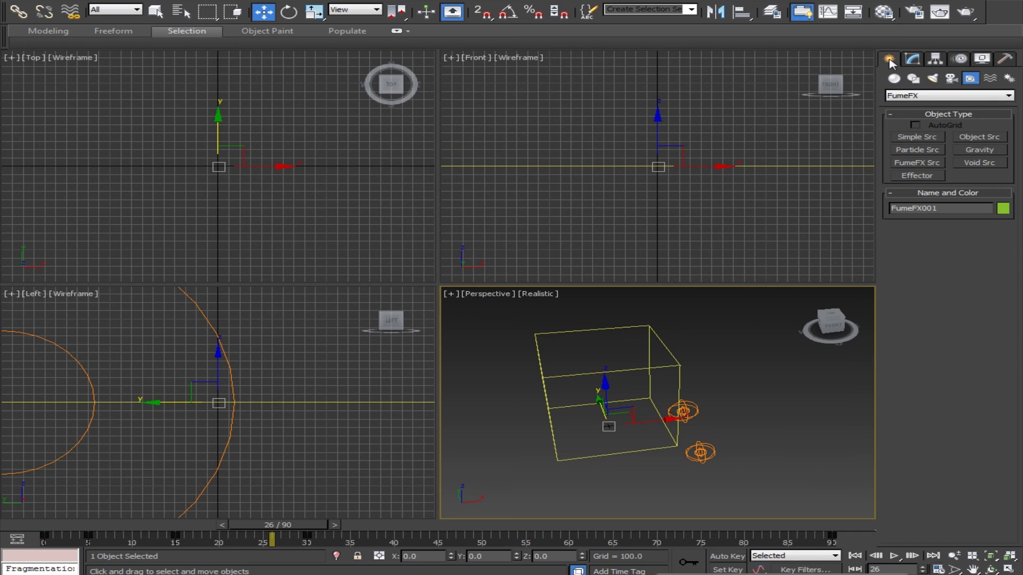
pyautogui.click(932, 78)
pyautogui.click(927, 97)
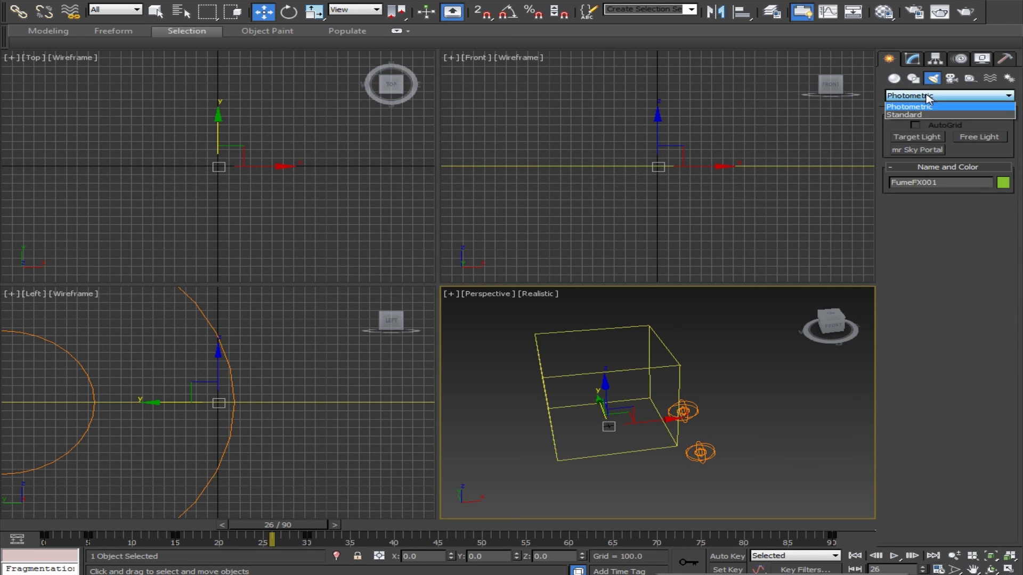
pyautogui.click(919, 114)
pyautogui.click(918, 137)
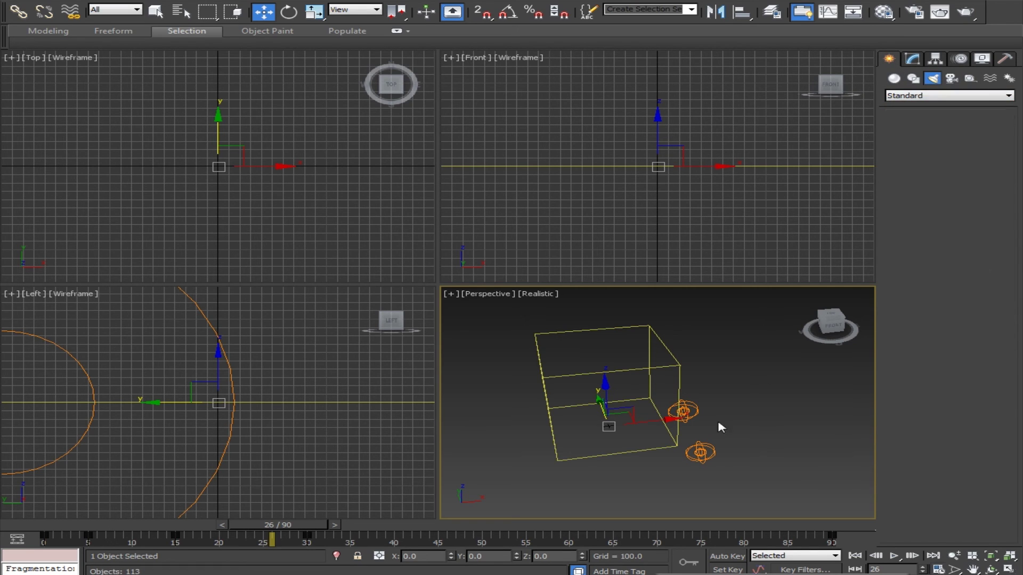
pyautogui.moveTo(821, 462); pyautogui.dragTo(548, 403)
pyautogui.rightClick(538, 402)
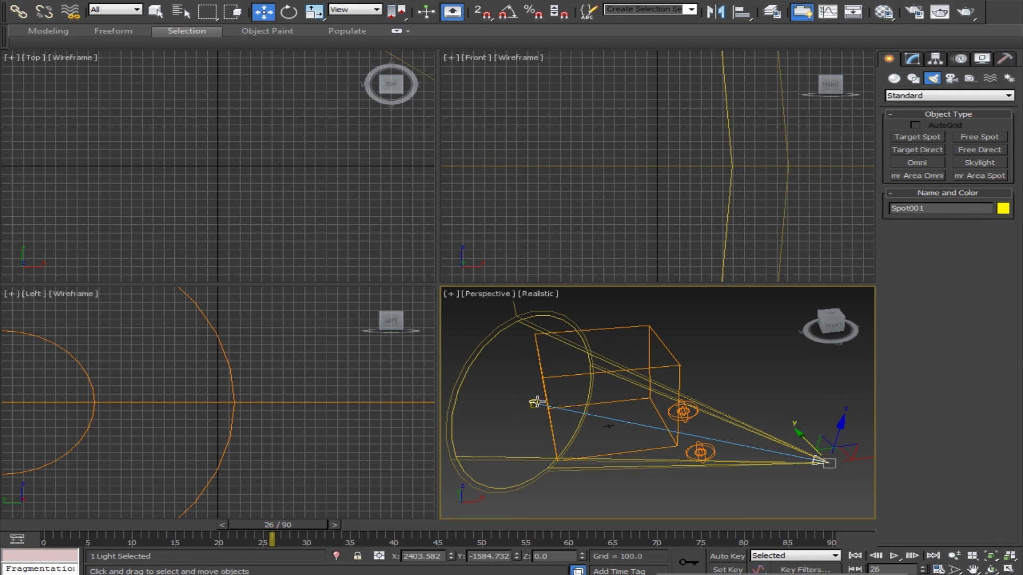
# - Lower the spotlight's target along Z and raise the light itself to about Z 2637
pyautogui.click(537, 401)
pyautogui.click(534, 402)
pyautogui.moveTo(524, 362); pyautogui.dragTo(531, 402)
pyautogui.click(822, 462)
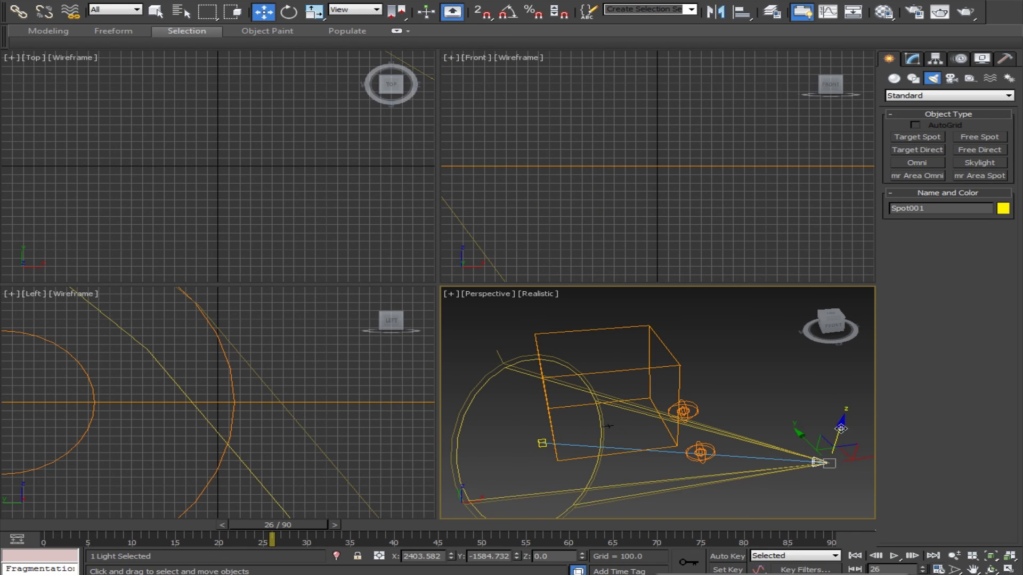
pyautogui.moveTo(841, 427); pyautogui.dragTo(862, 259)
# - Move the spotlight horizontally to about X 2019, Y -1806 so it points down through the FumeFX grid
pyautogui.moveTo(616, 428); pyautogui.dragTo(704, 390, button='middle')
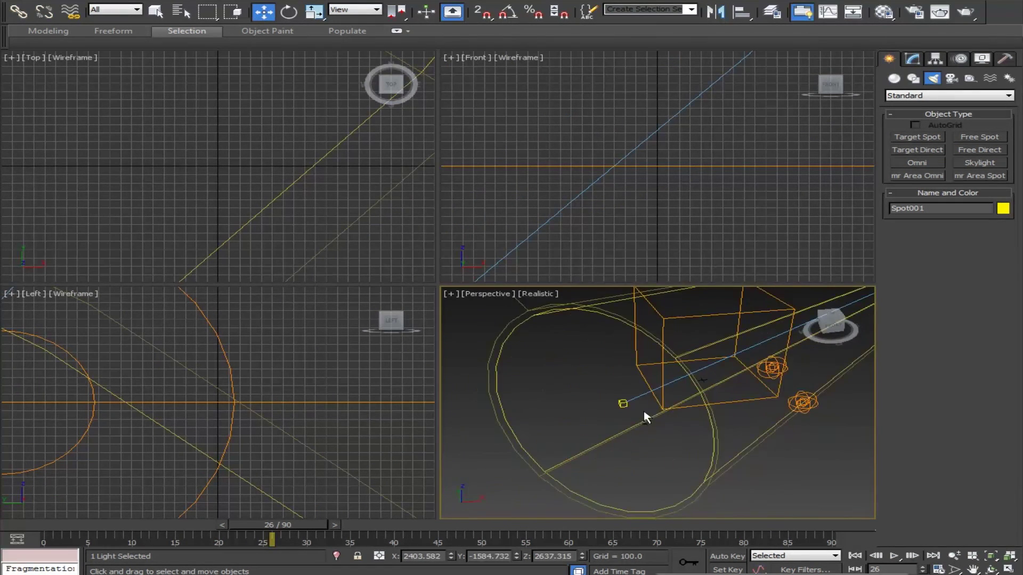
pyautogui.keyDown('alt'); pyautogui.moveTo(644, 412); pyautogui.dragTo(602, 498, button='middle'); pyautogui.keyUp('alt')
pyautogui.scroll(-2, 717, 393)
pyautogui.click(579, 479)
pyautogui.click(618, 474)
pyautogui.moveTo(636, 478); pyautogui.dragTo(594, 477)
pyautogui.keyDown('alt'); pyautogui.moveTo(594, 469); pyautogui.dragTo(632, 429, button='middle'); pyautogui.keyUp('alt')
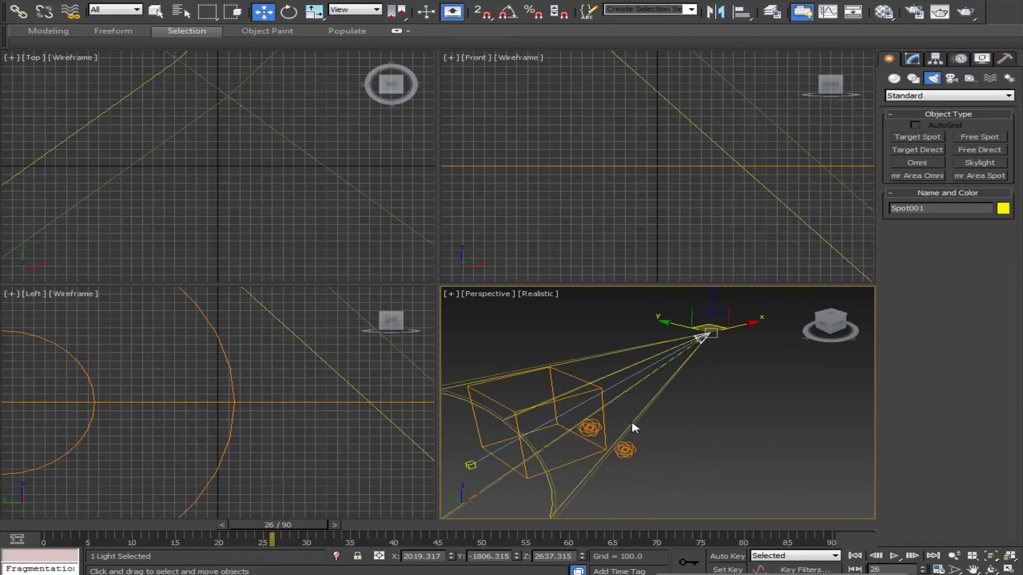
pyautogui.scroll(-2, 639, 442)
# - Widen the spotlight's cone by setting its Hotspot/Beam to 65
pyautogui.click(913, 59)
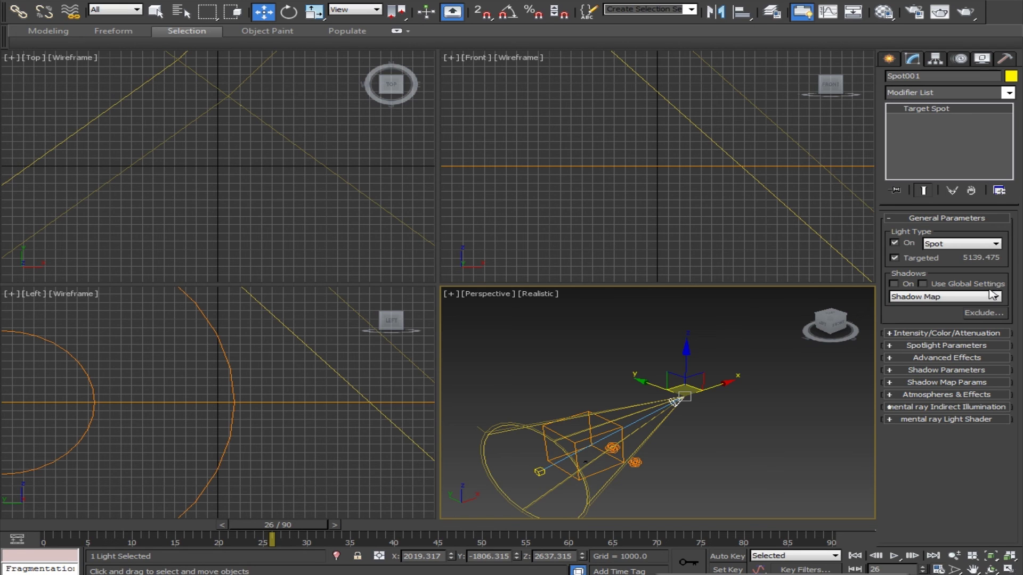
pyautogui.click(940, 346)
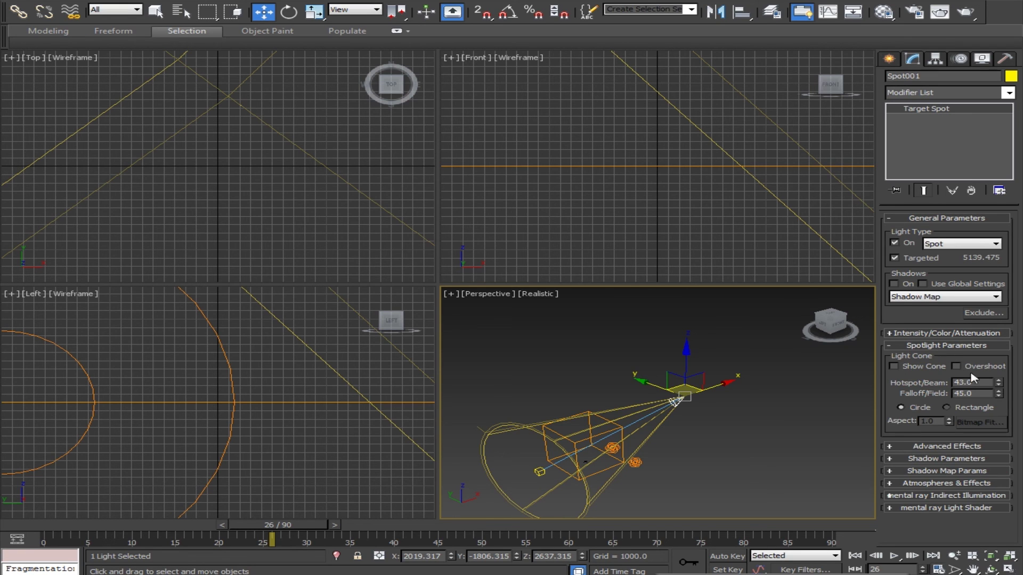
pyautogui.moveTo(986, 381); pyautogui.dragTo(943, 382)
pyautogui.write('65')
pyautogui.press('Return')
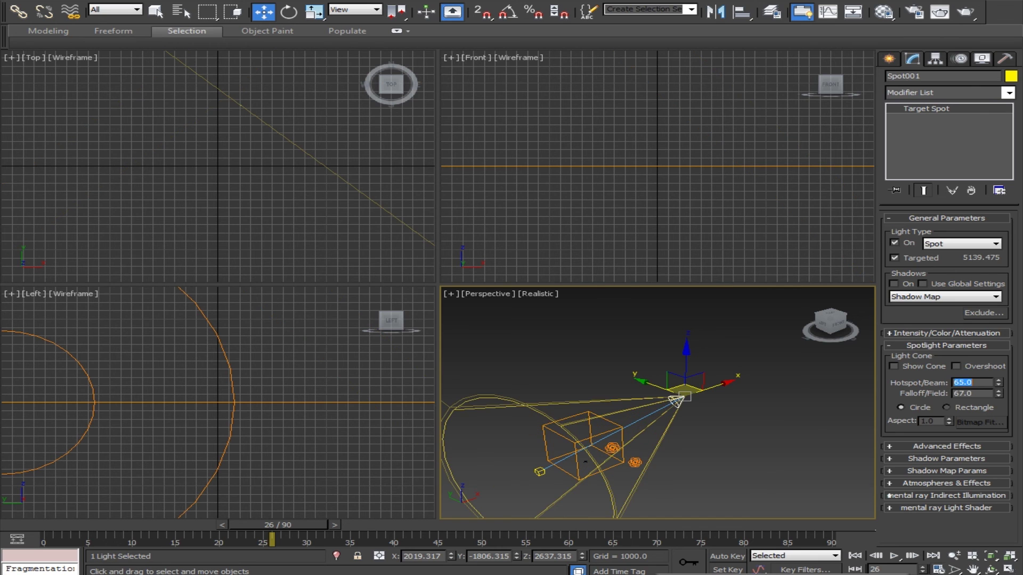
# - Select the FumeFX grid and add the spotlight to the lights in its illumination parameters
pyautogui.click(612, 432)
pyautogui.moveTo(659, 411); pyautogui.dragTo(758, 299, button='middle')
pyautogui.scroll(4, 689, 360)
pyautogui.moveTo(689, 360); pyautogui.dragTo(633, 471, button='middle')
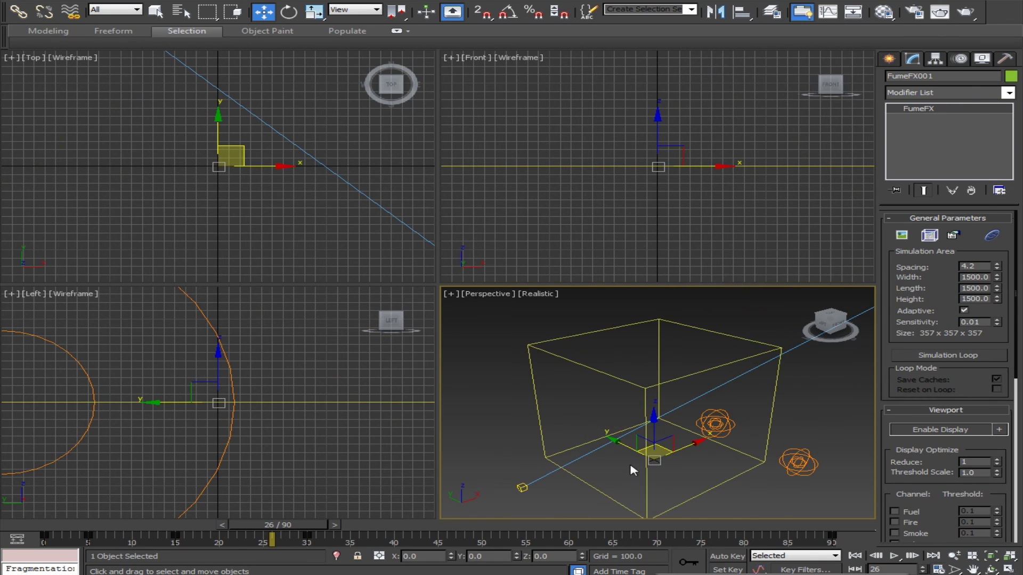
pyautogui.click(929, 236)
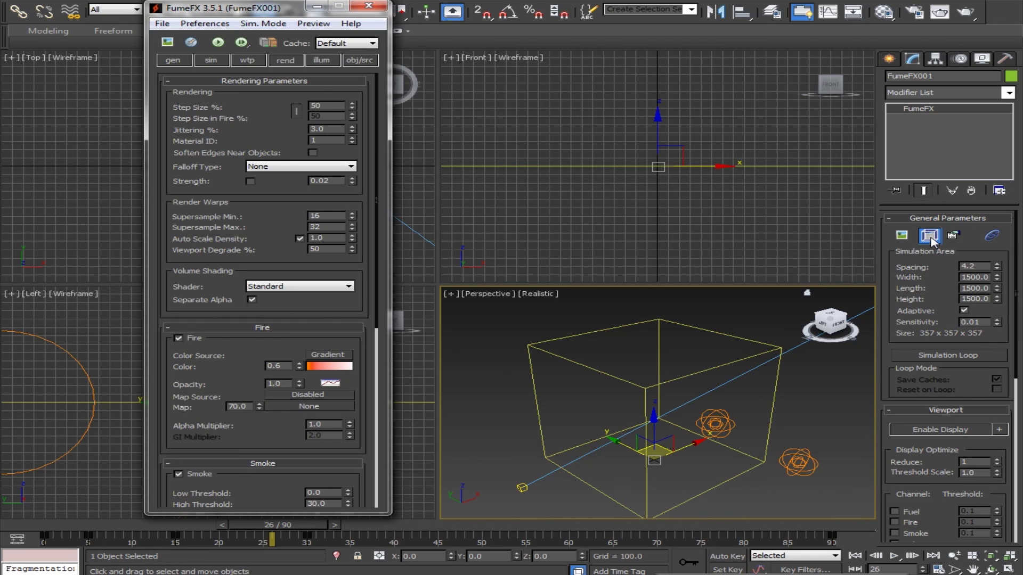
pyautogui.click(322, 61)
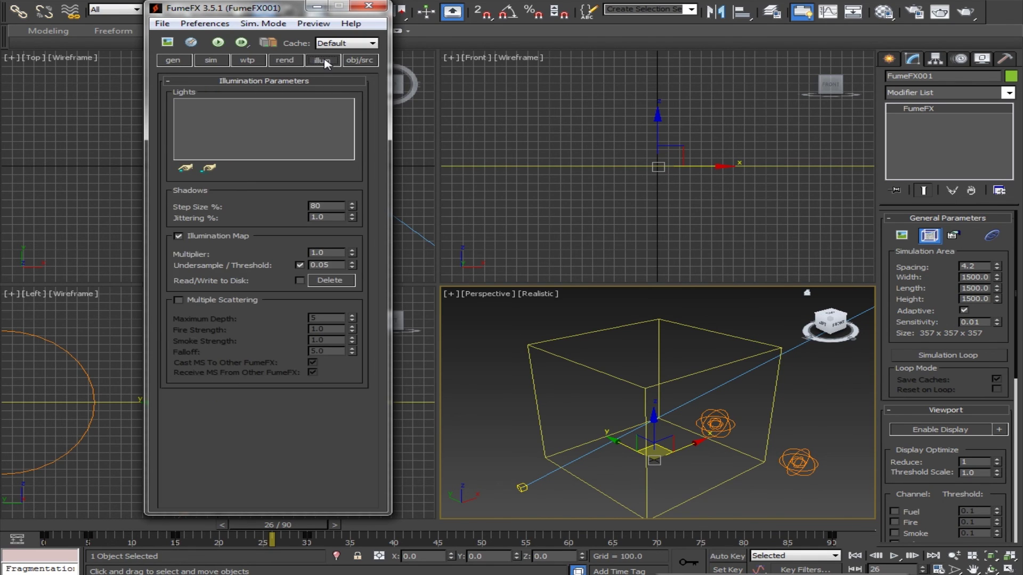
pyautogui.click(185, 169)
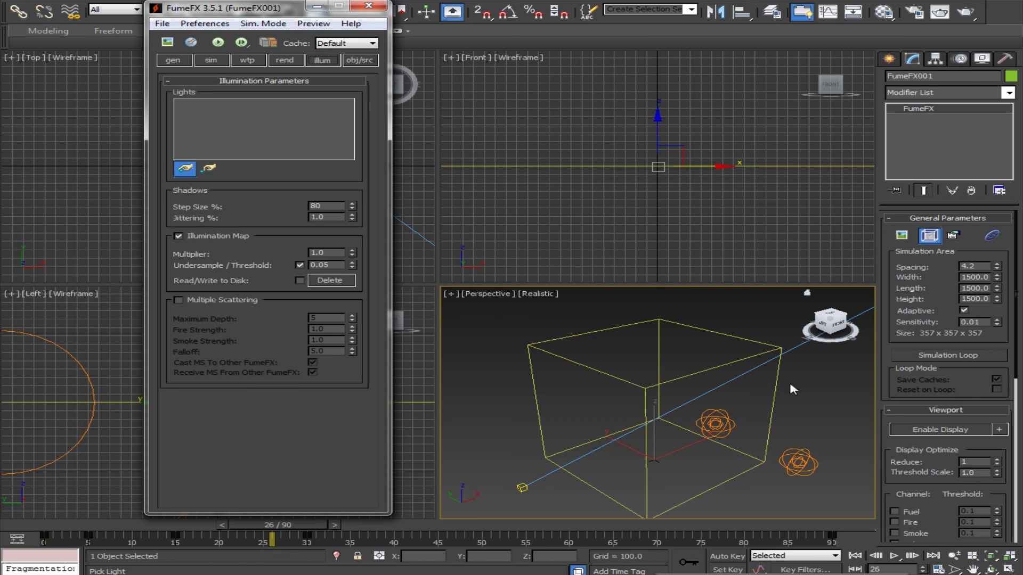
pyautogui.click(750, 370)
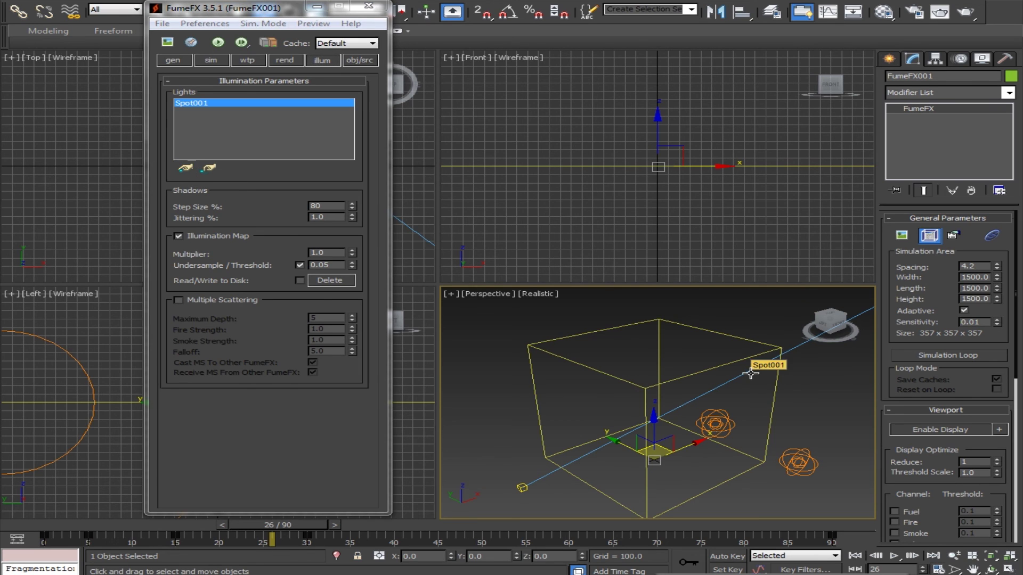
# - Enable Multiple Scattering and set the Illumination Map multiplier to 1.5
pyautogui.click(178, 300)
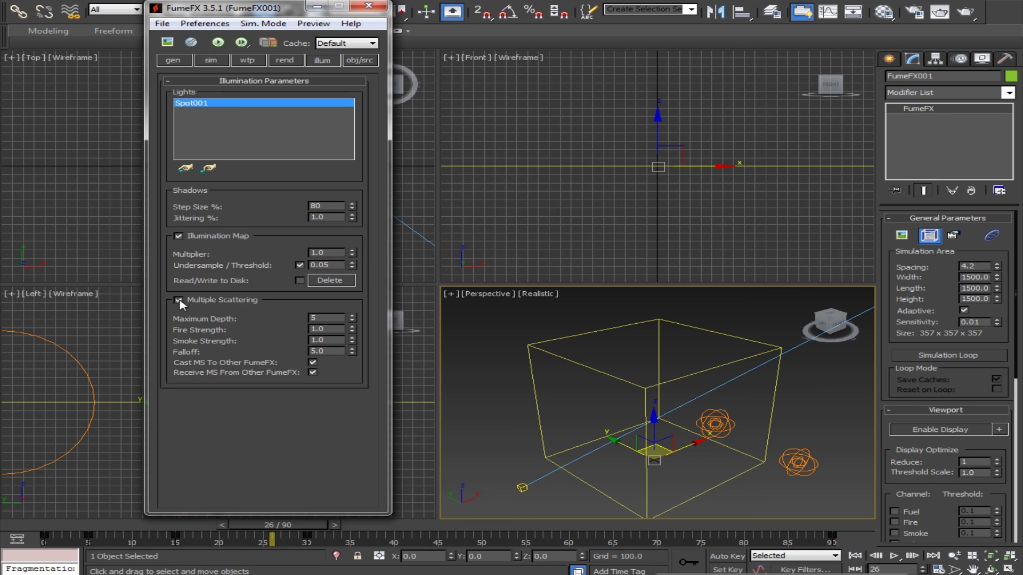
pyautogui.moveTo(323, 252); pyautogui.dragTo(301, 254)
pyautogui.write('1.')
# - Keyframe the Multiple Scattering maximum depth with Auto Key, using 2 at frame 0 and 5 at frame 5
pyautogui.click(728, 557)
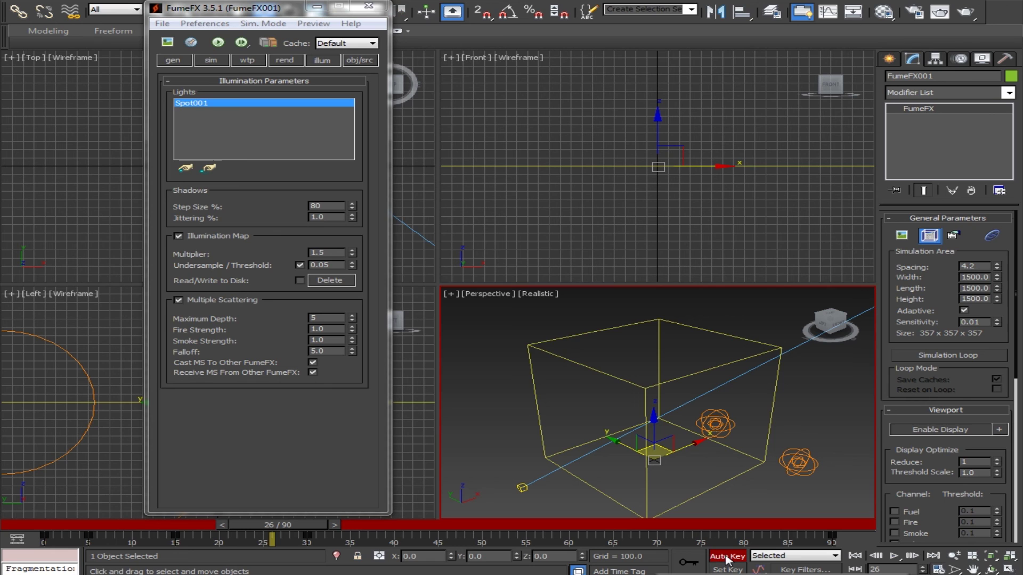
pyautogui.moveTo(277, 524); pyautogui.dragTo(63, 525)
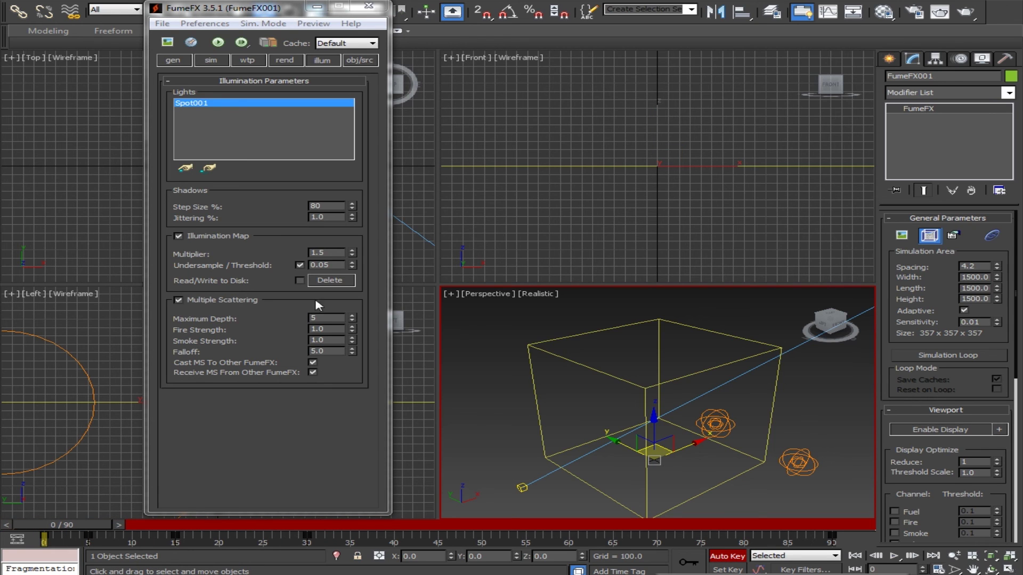
pyautogui.click(328, 318)
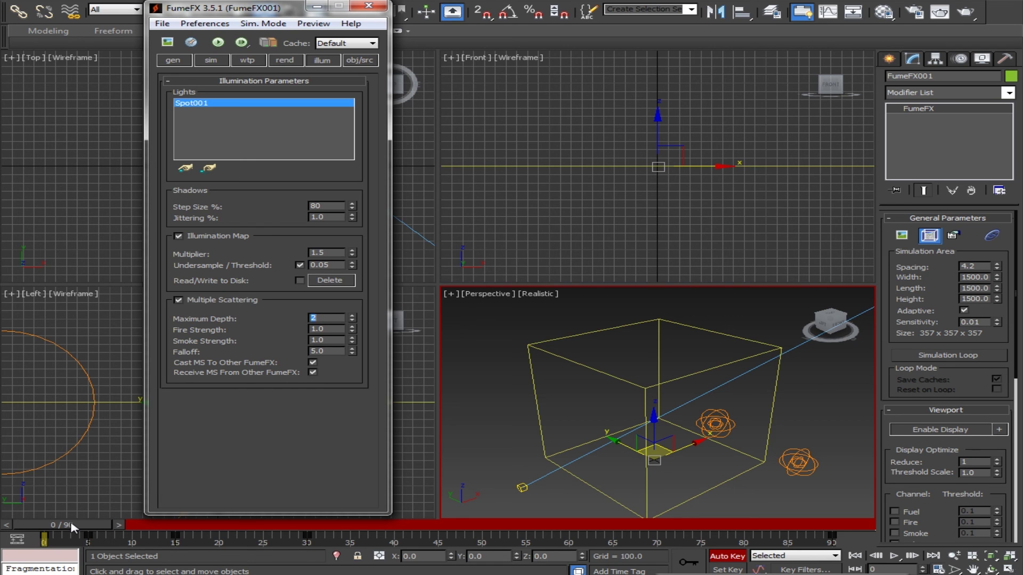
pyautogui.moveTo(72, 525); pyautogui.dragTo(113, 526)
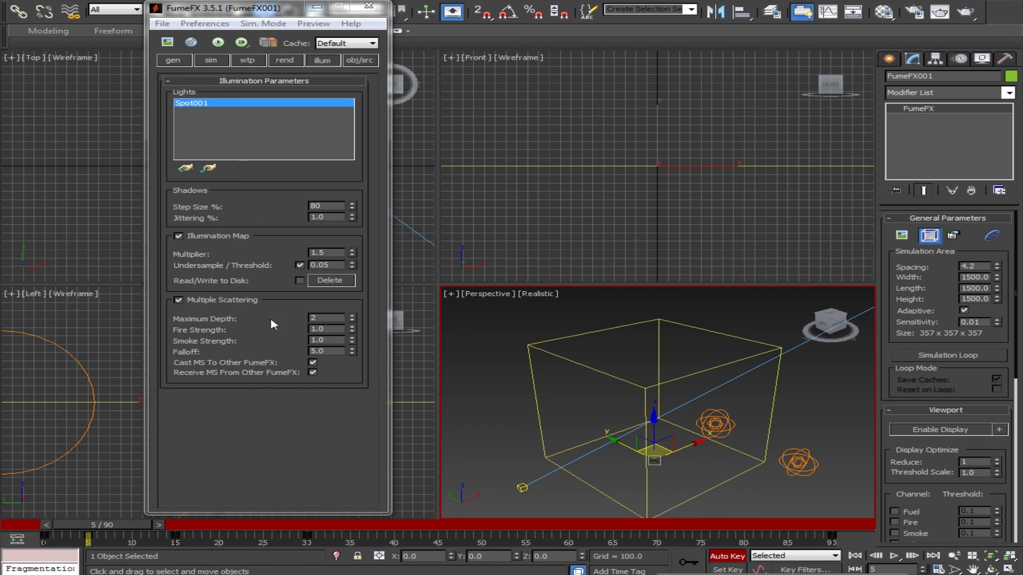
pyautogui.click(324, 318)
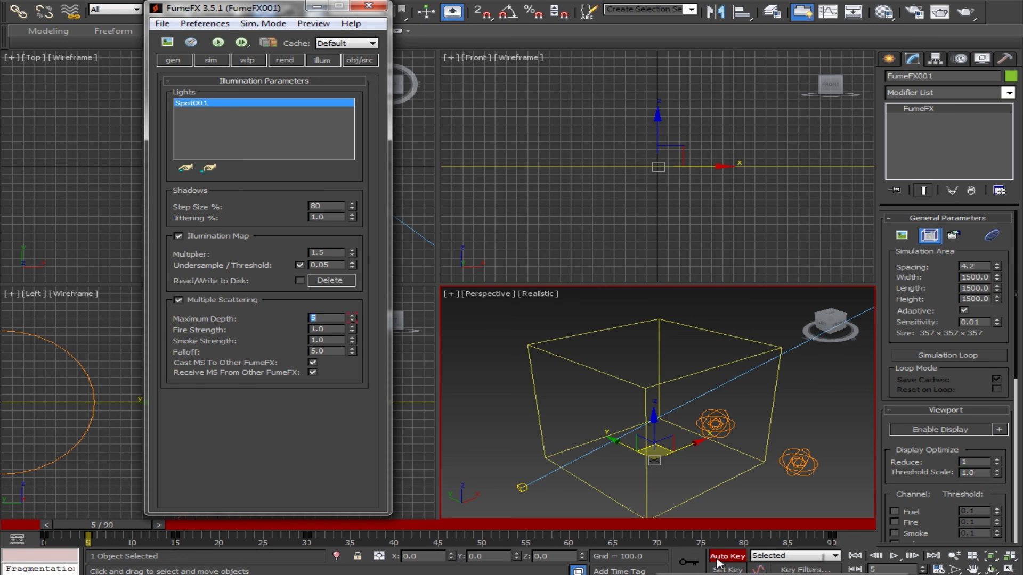
pyautogui.click(719, 556)
# - Set the Multiple Scattering fire strength to 80 and smoke strength to 0.001
pyautogui.doubleClick(330, 329)
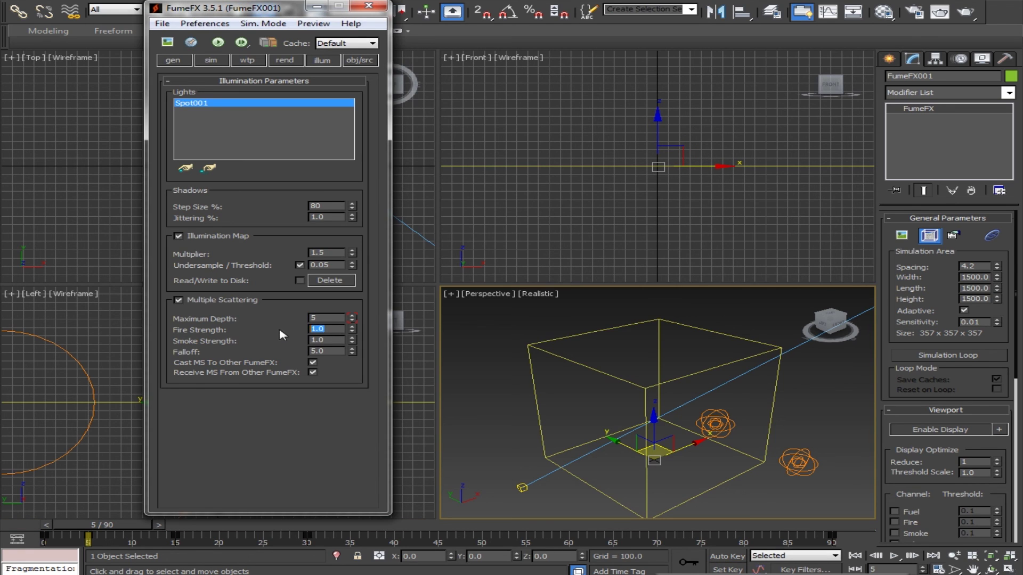
pyautogui.write('80')
pyautogui.press('Return')
pyautogui.press('Tab')
pyautogui.write('0.001')
pyautogui.press('Return')
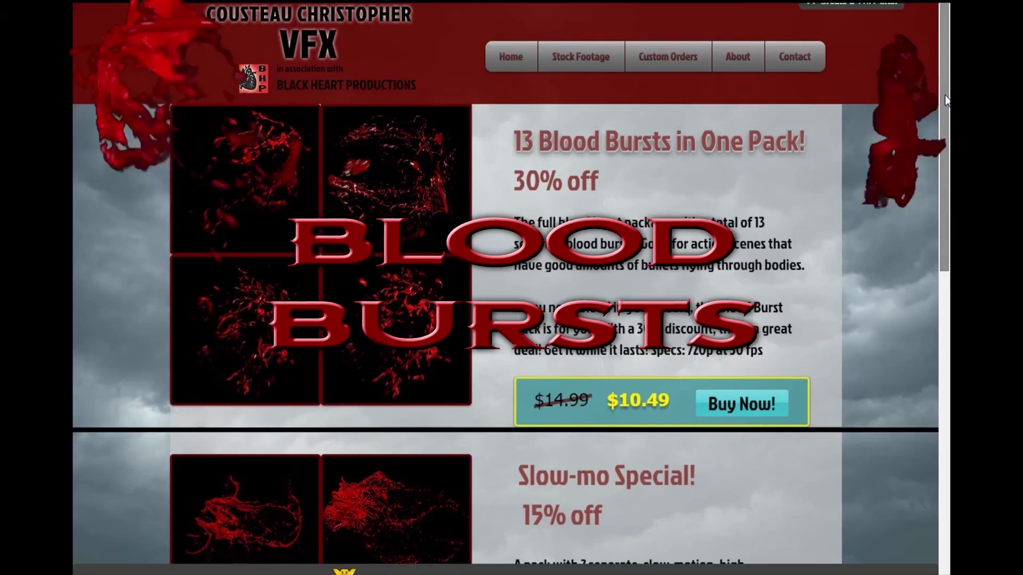
pyautogui.moveTo(946, 101); pyautogui.dragTo(947, 349)
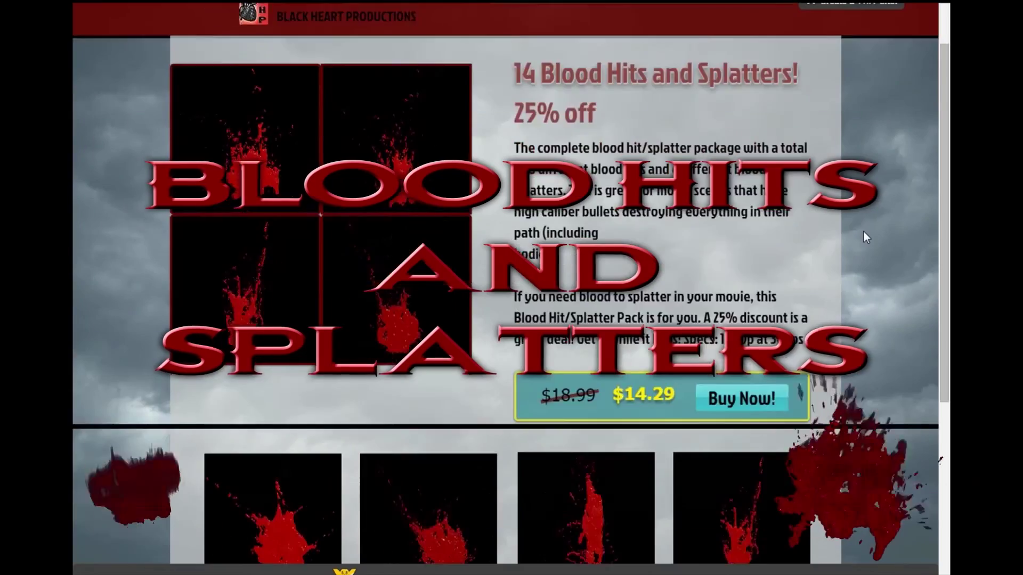
pyautogui.scroll(-5, 864, 232)
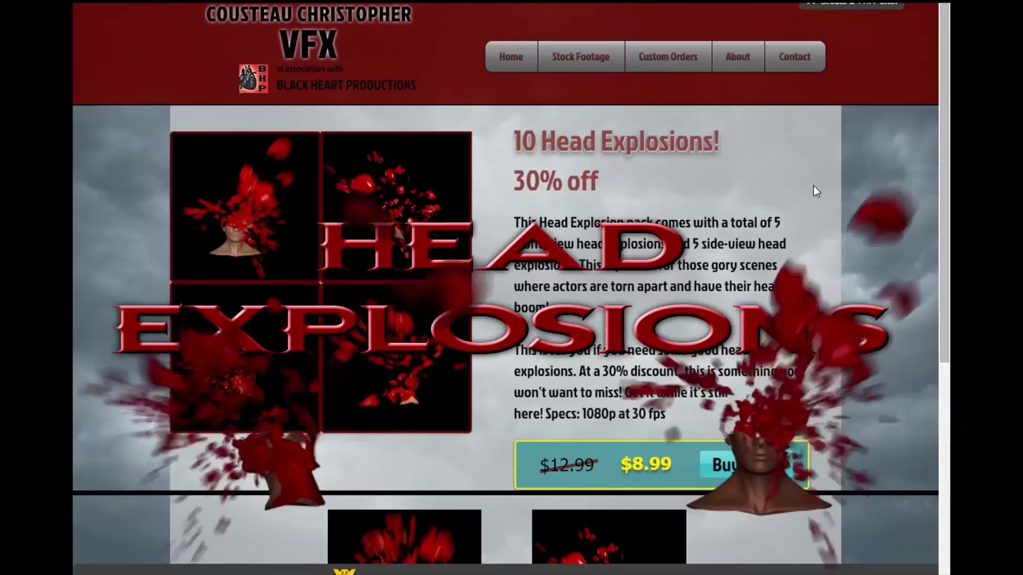
pyautogui.scroll(-2, 813, 186)
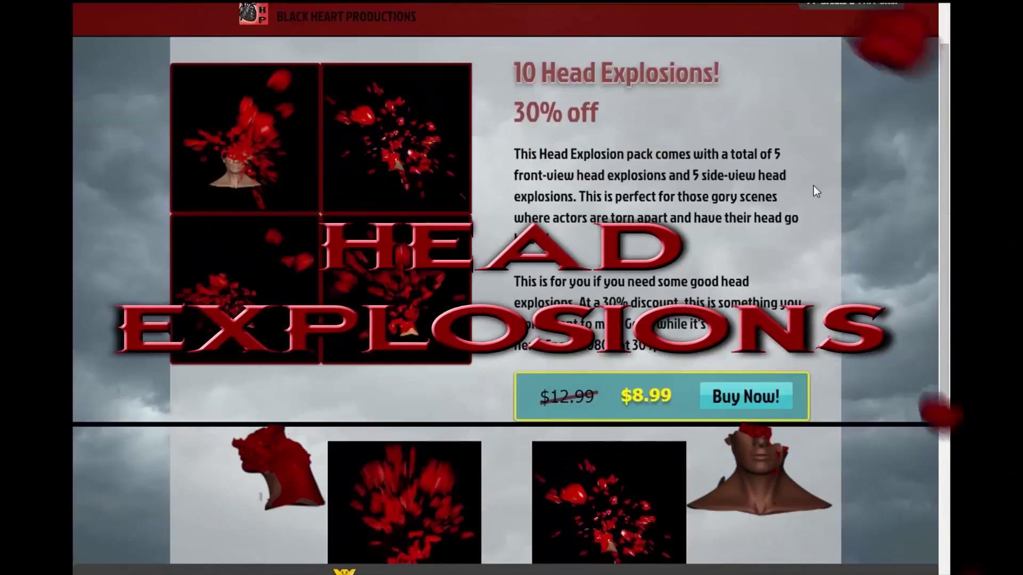
pyautogui.scroll(-5, 813, 185)
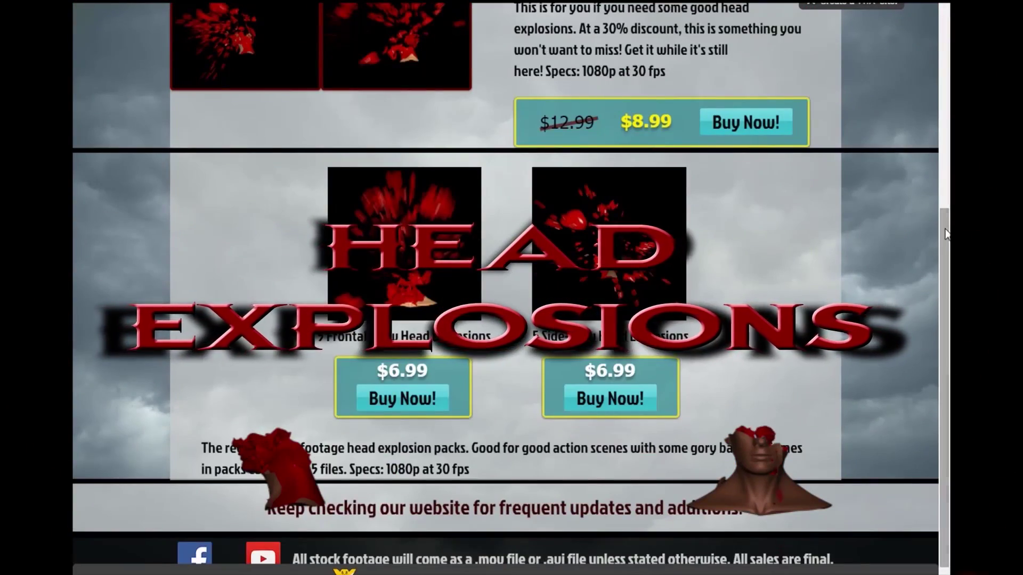